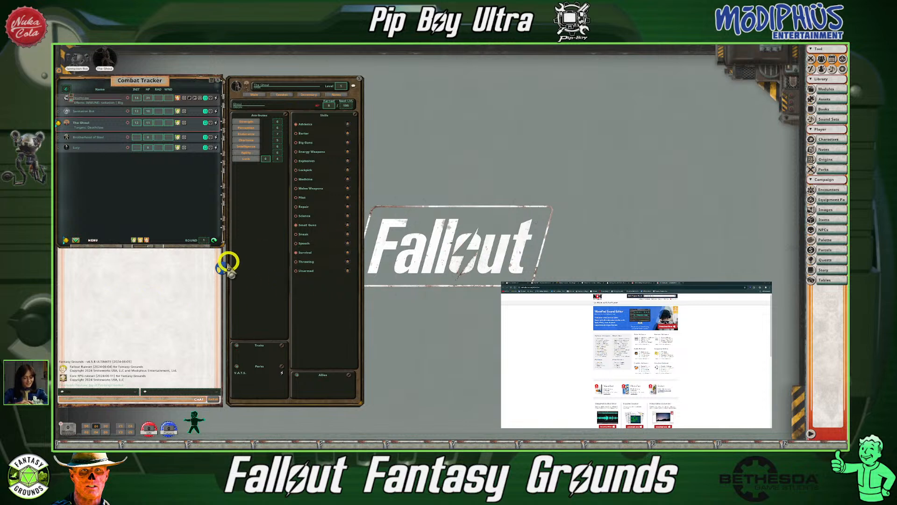
Reposition the open character sheet beside the combat tracker.
drag(220, 269, 306, 410)
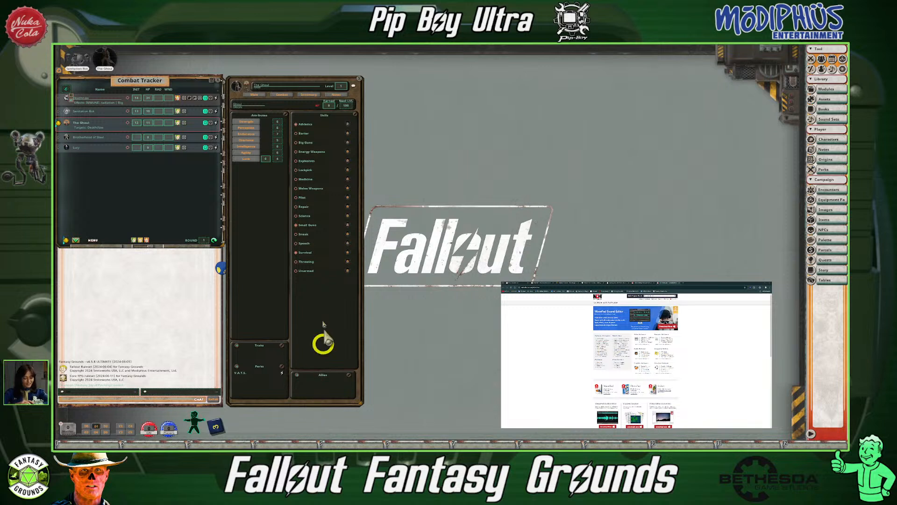
drag(260, 82, 297, 82)
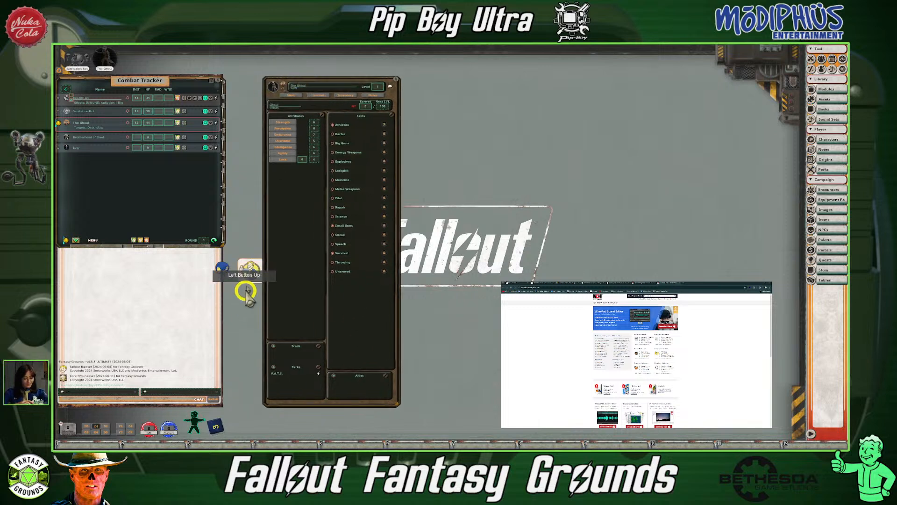
right_click(250, 271)
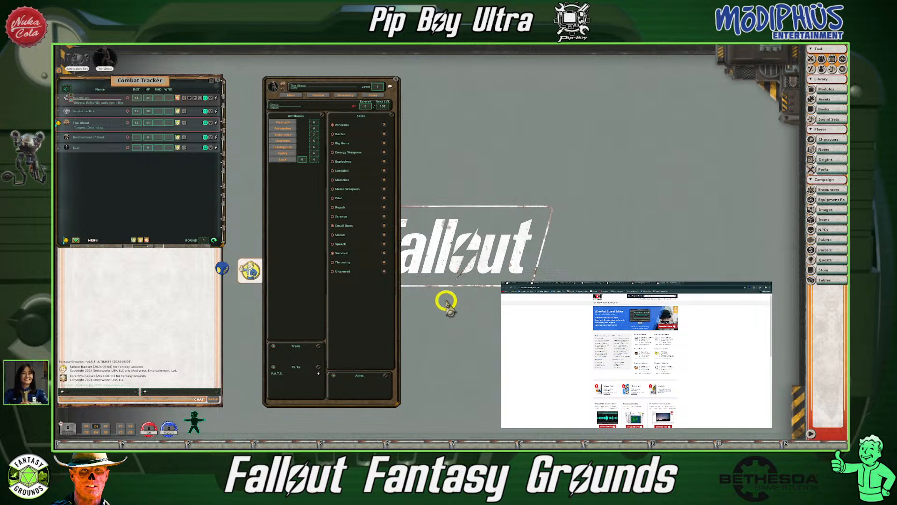
drag(324, 82, 306, 81)
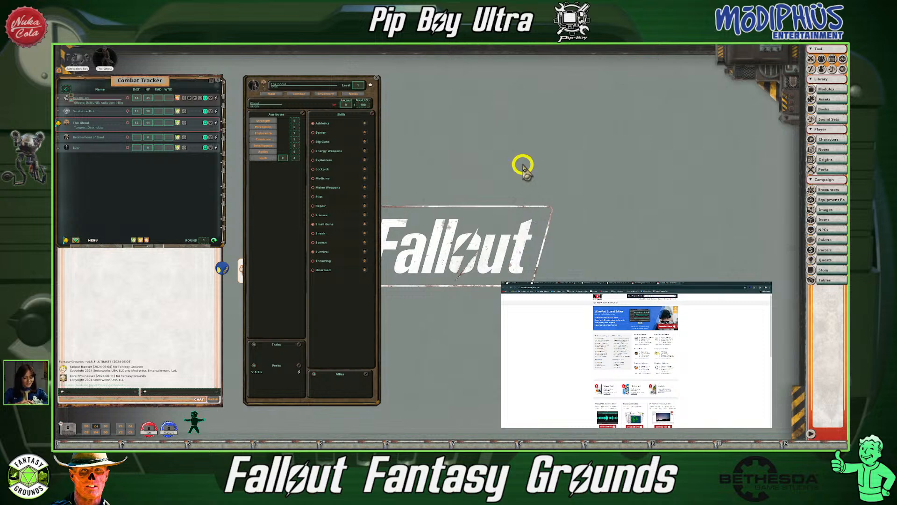
drag(326, 77, 317, 76)
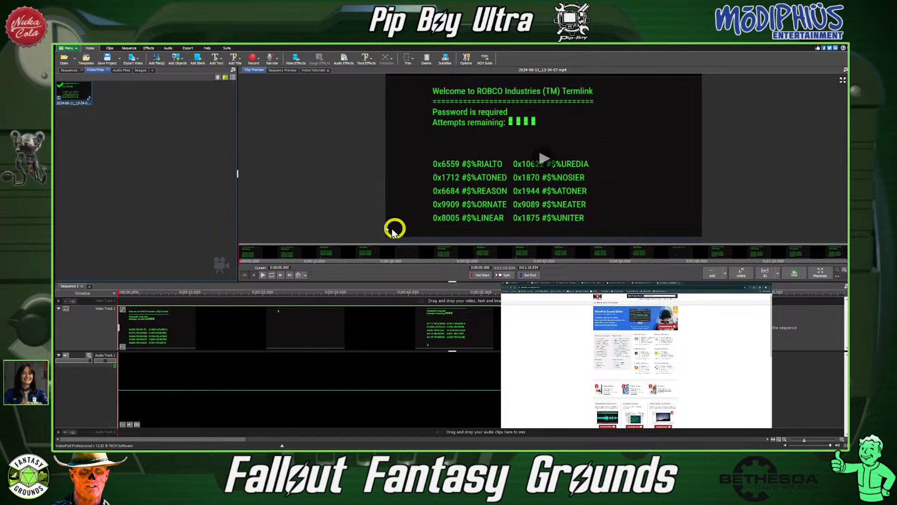
Switch to VideoPad, play the terminal clip in the preview and pause it while the welcome text is appearing.
click(262, 276)
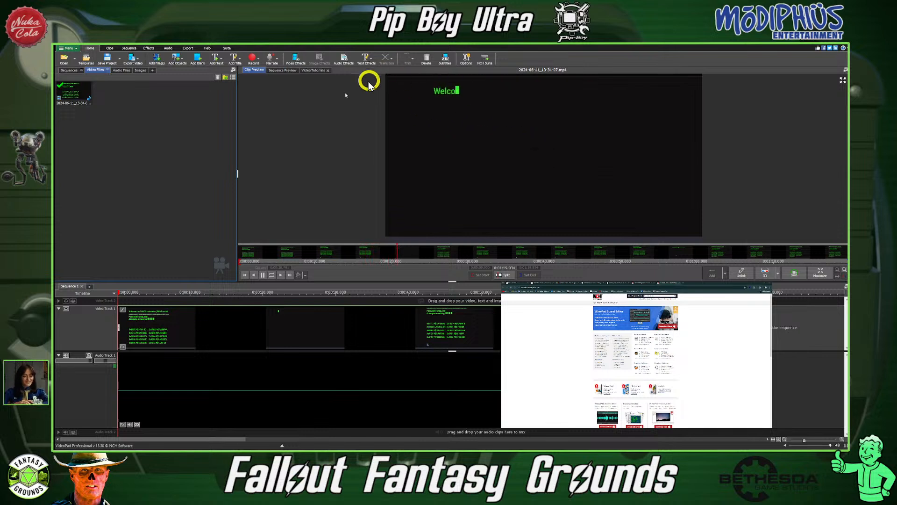
click(263, 275)
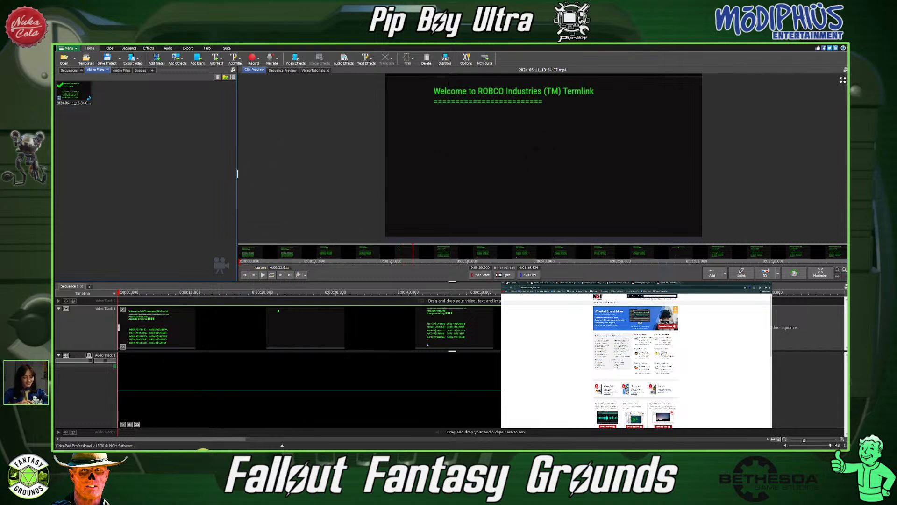
Switch to the browser and examine the ROBCO Industries Termlink terminal running on CodePen.
click(203, 456)
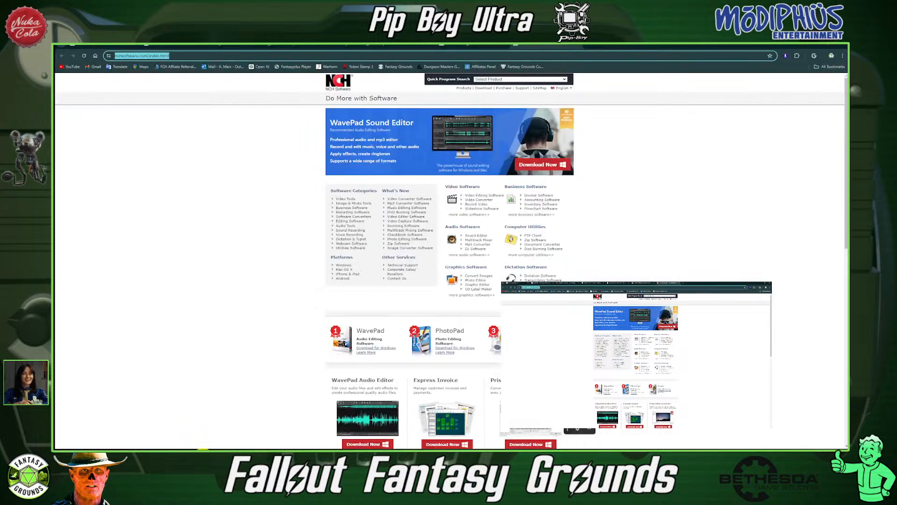
click(90, 47)
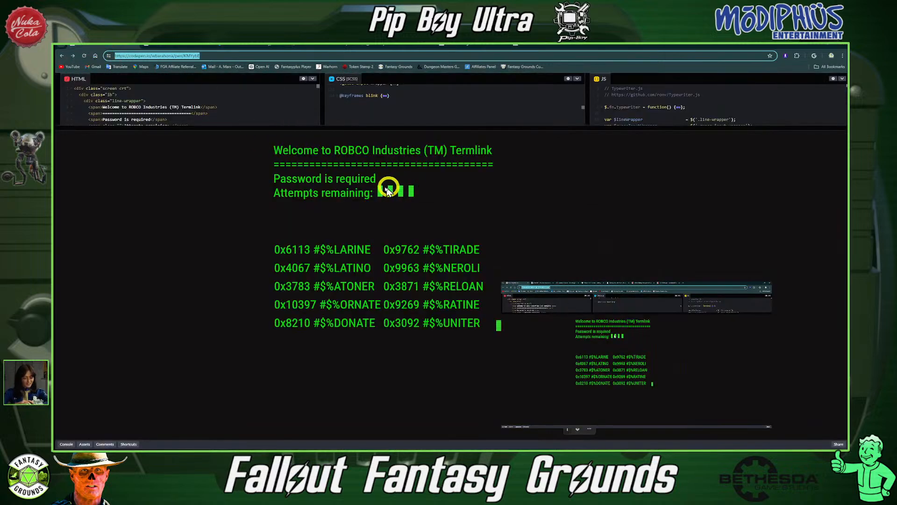
click(312, 79)
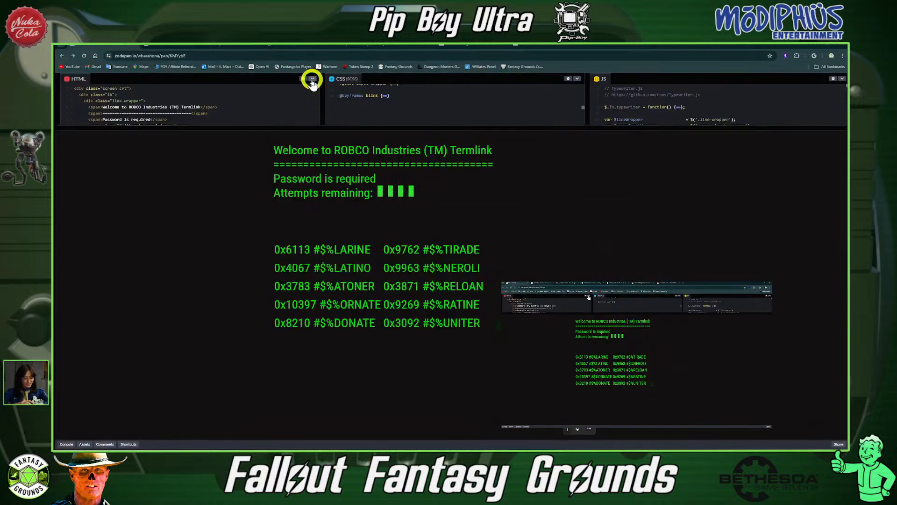
click(379, 178)
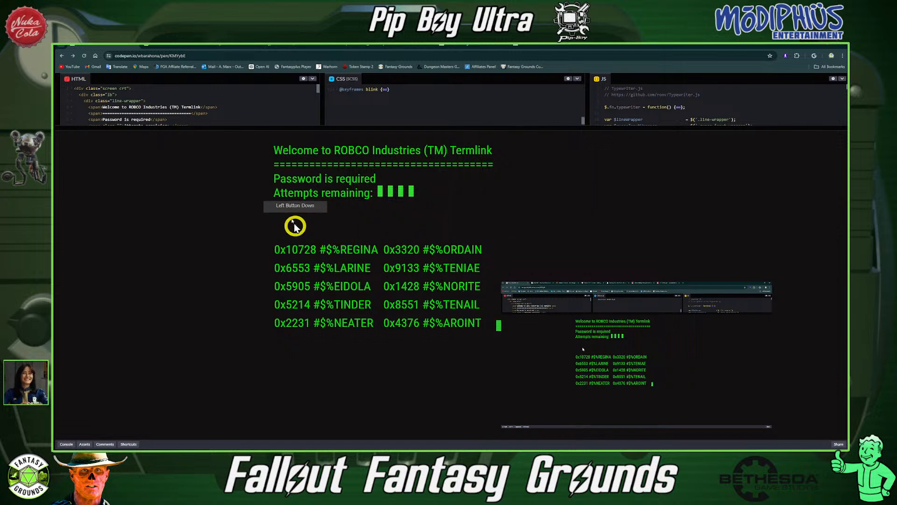
click(279, 152)
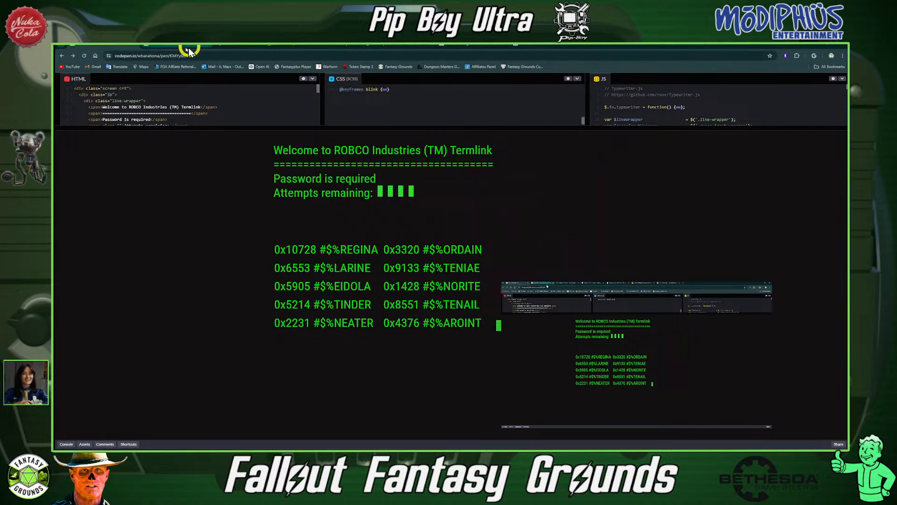
Open the earlier terminal password conversation in ChatGPT and review its list of potential passwords and shared-letter analysis.
click(163, 48)
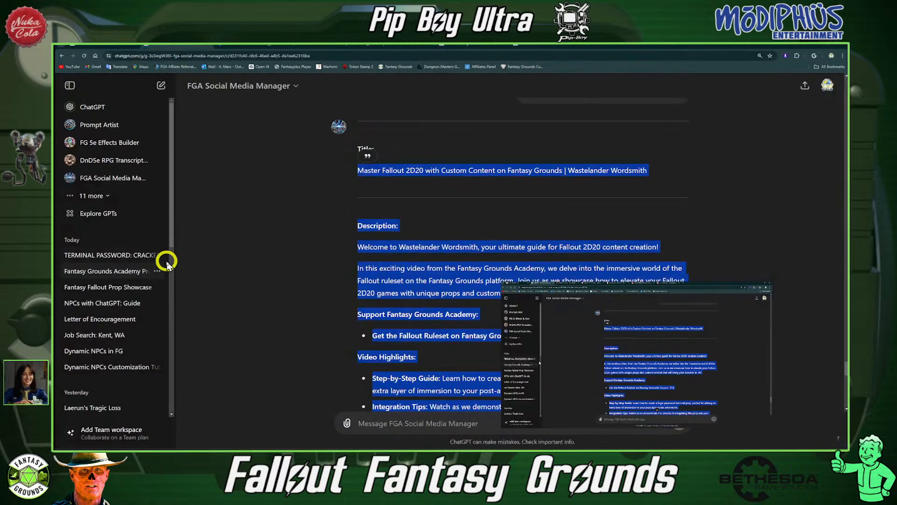
click(120, 255)
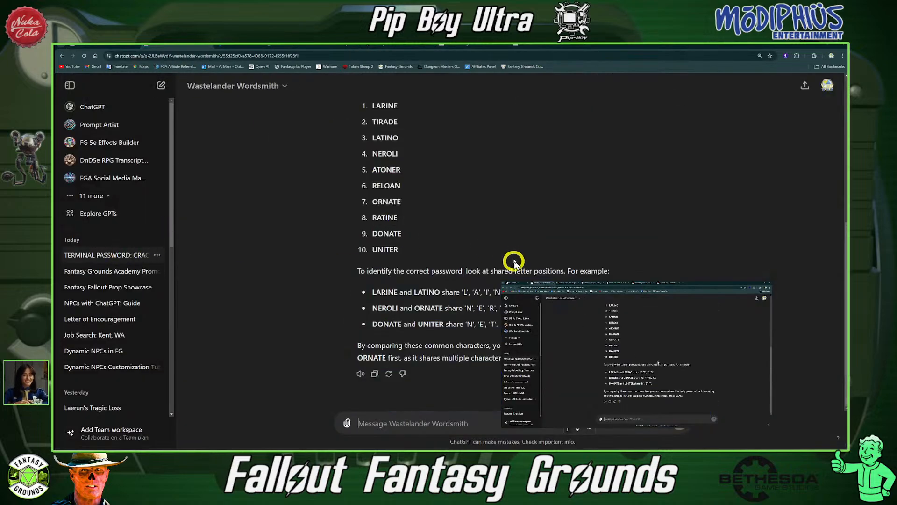
scroll(469, 224, up, 3)
scroll(411, 226, down, 2)
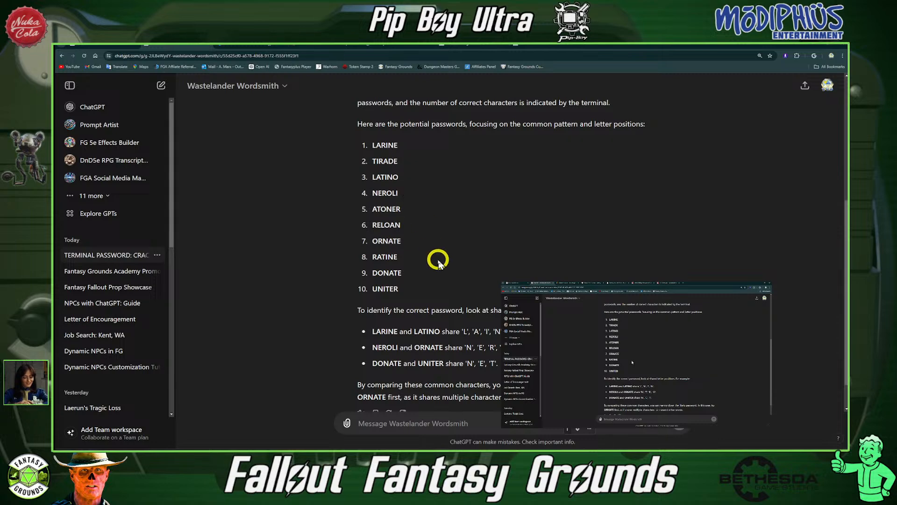
scroll(442, 272, down, 1)
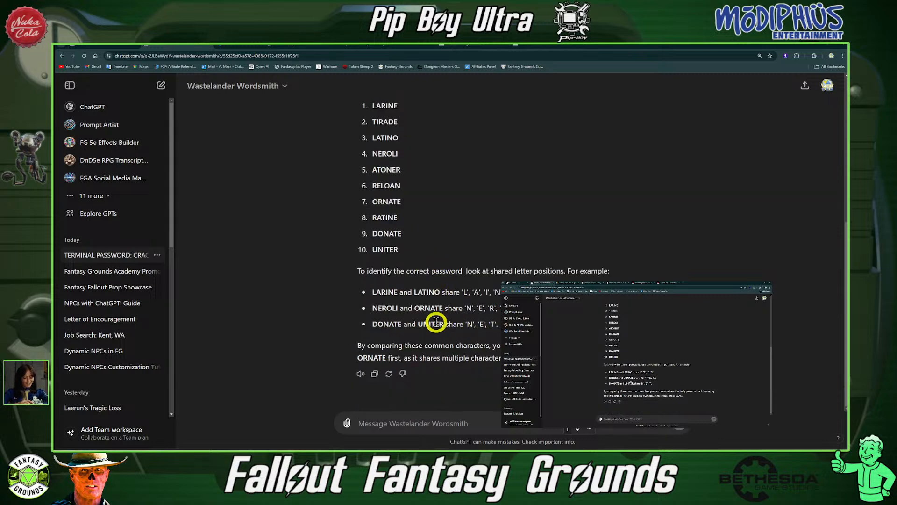
scroll(430, 308, up, 2)
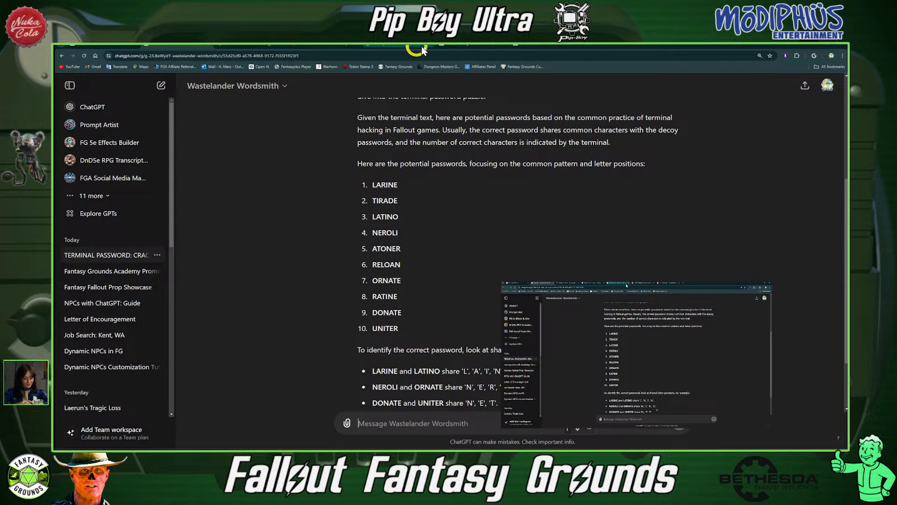
Close the VideoPad product page and the NCH Software home page in the browser.
click(479, 49)
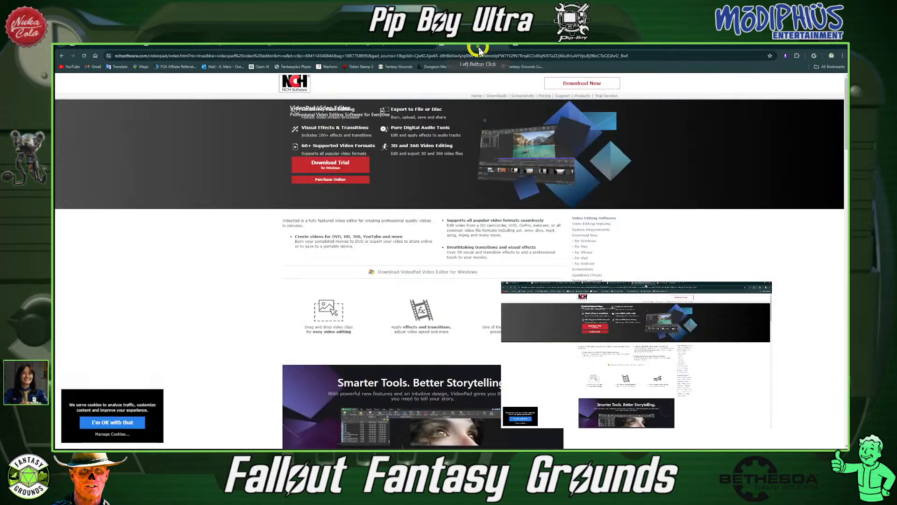
click(504, 47)
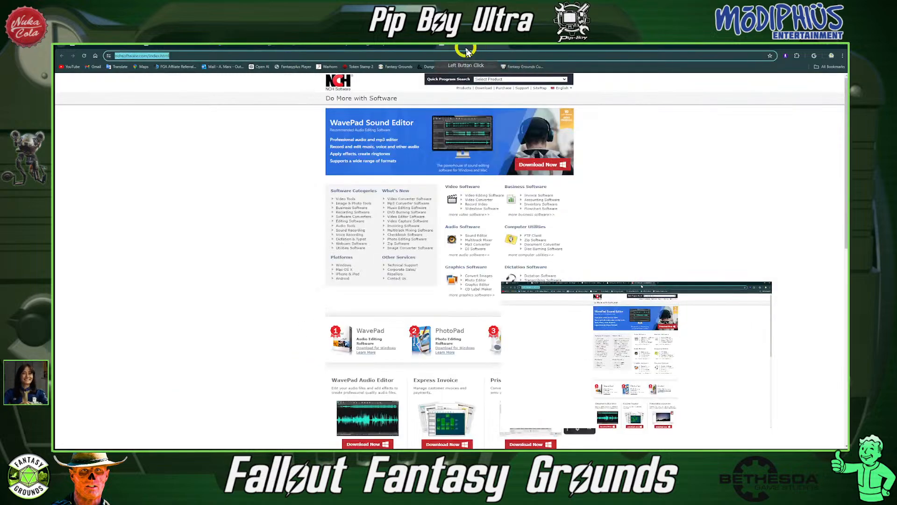
click(512, 47)
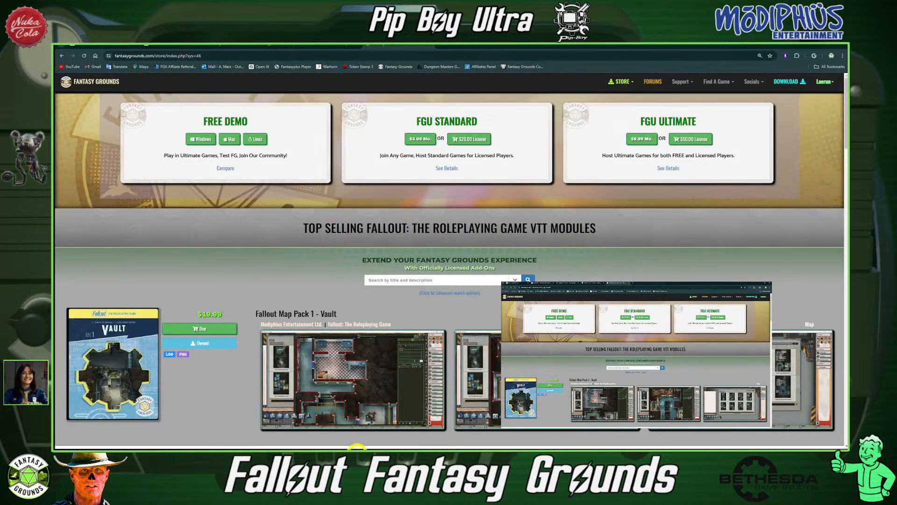
Return to VideoPad and play the terminal clip until the full list of password words is shown, pausing it there.
key(alt+Tab)
click(272, 299)
click(261, 275)
click(361, 258)
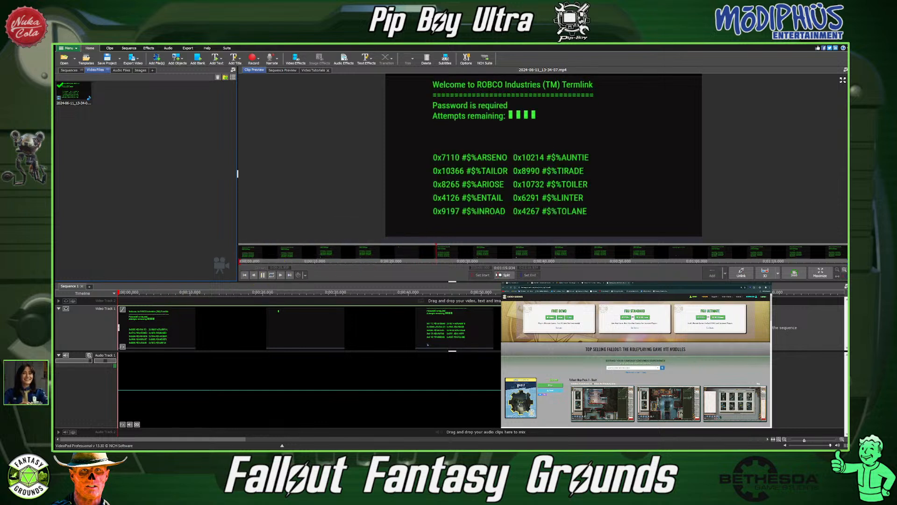
click(262, 275)
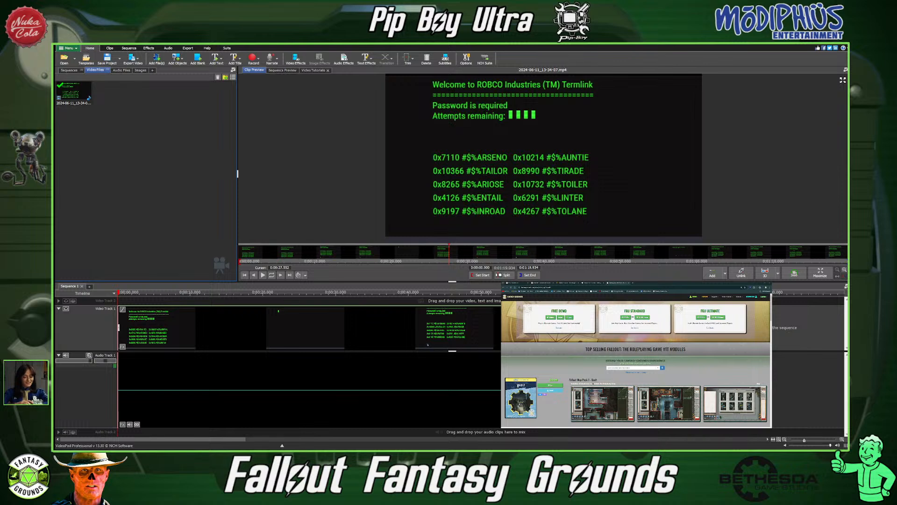
Capture a screenshot of the clip preview area and copy it to the clipboard.
key(Print)
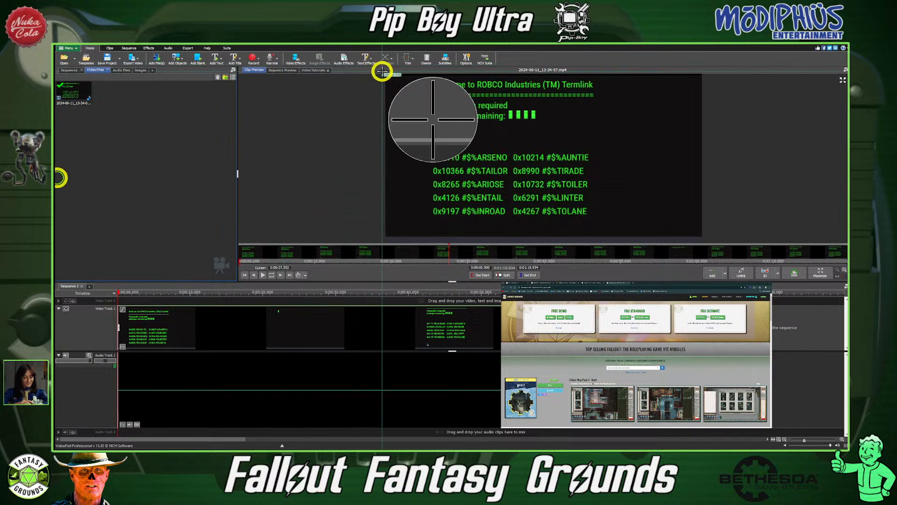
drag(383, 73, 701, 237)
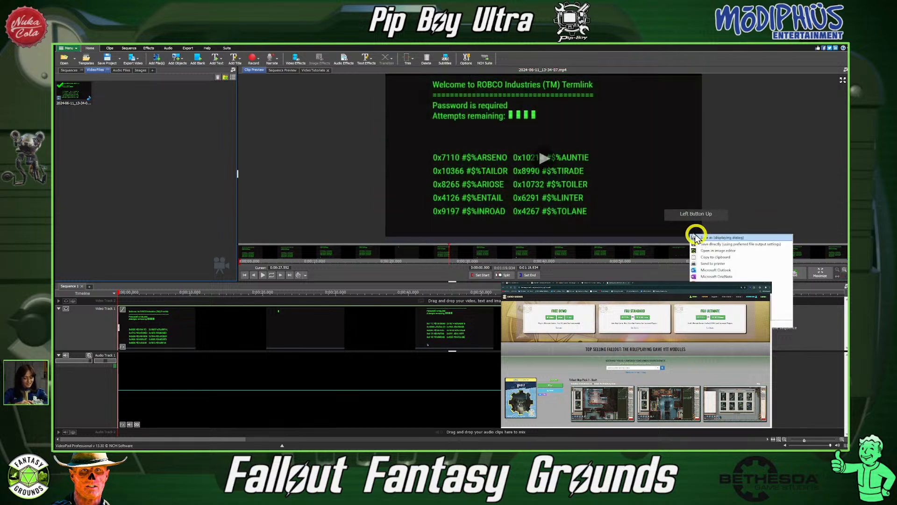
click(724, 257)
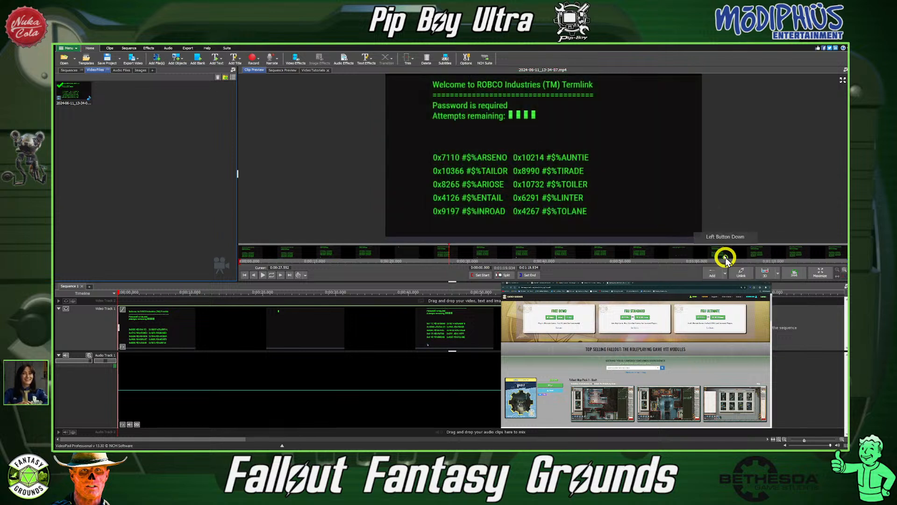
Switch back to the browser and bring up the Wastelander Wordsmith conversation in ChatGPT.
click(813, 44)
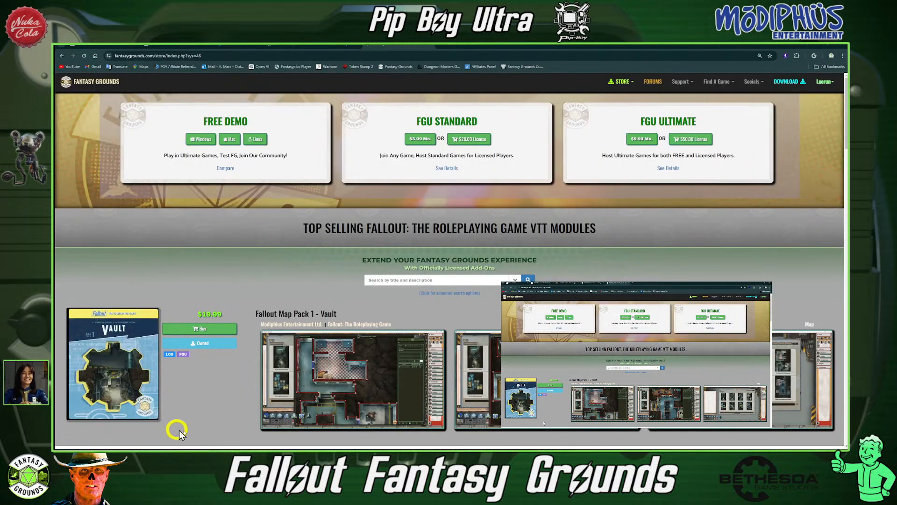
mouse_move(163, 447)
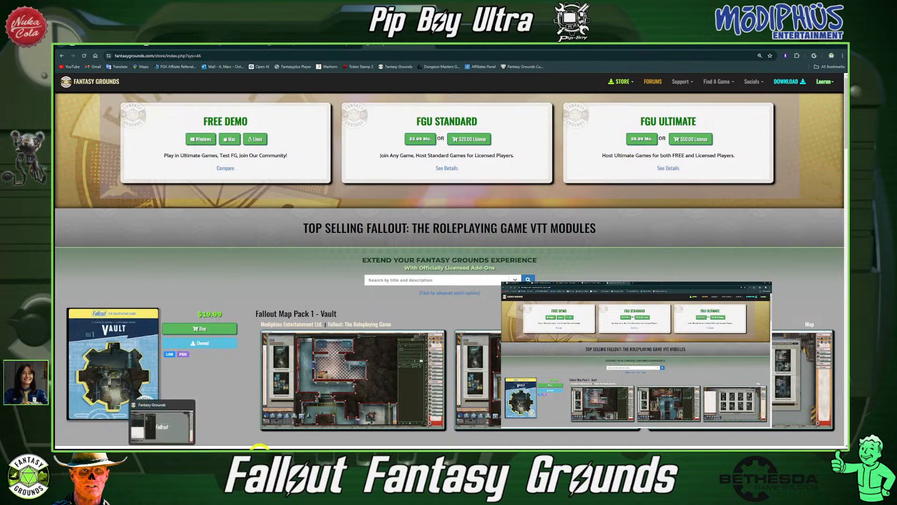
mouse_move(354, 447)
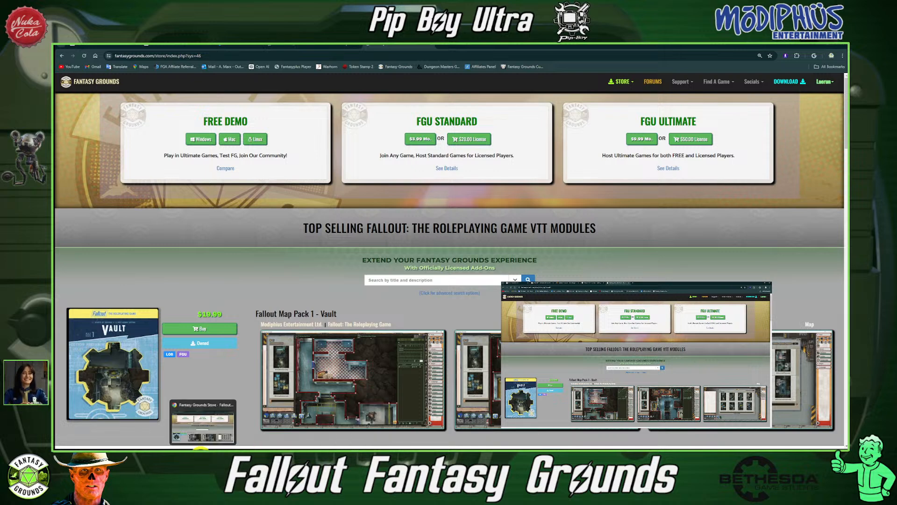
click(200, 448)
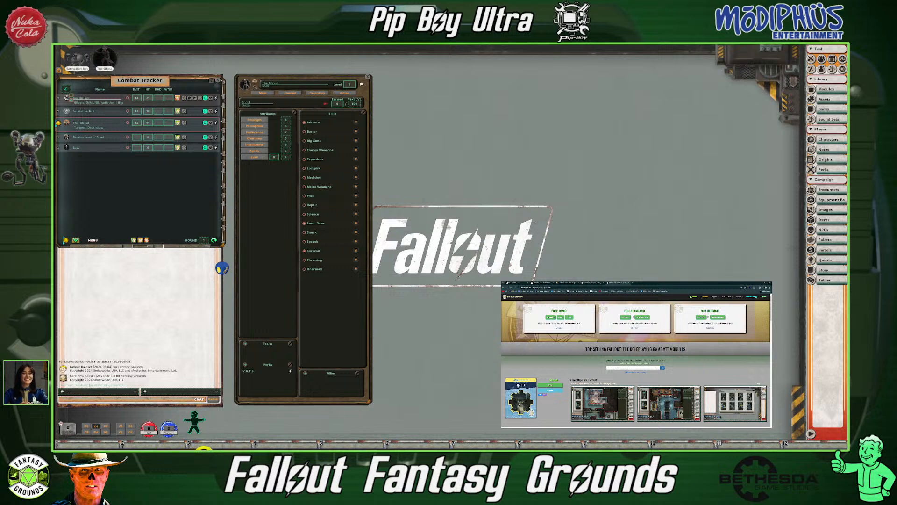
click(203, 448)
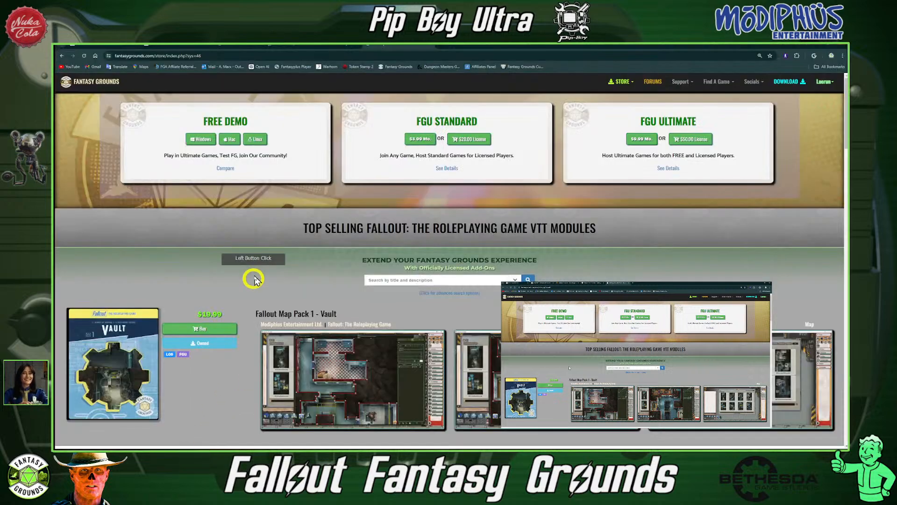
click(108, 47)
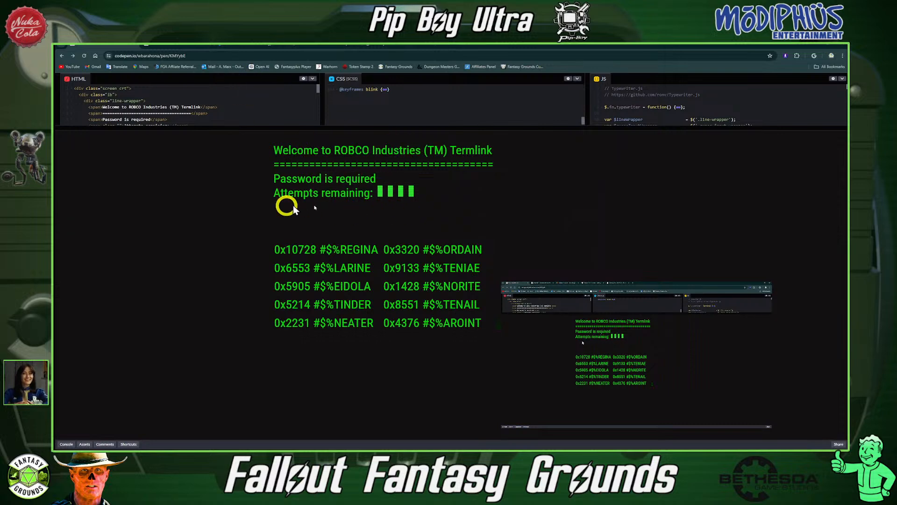
click(169, 47)
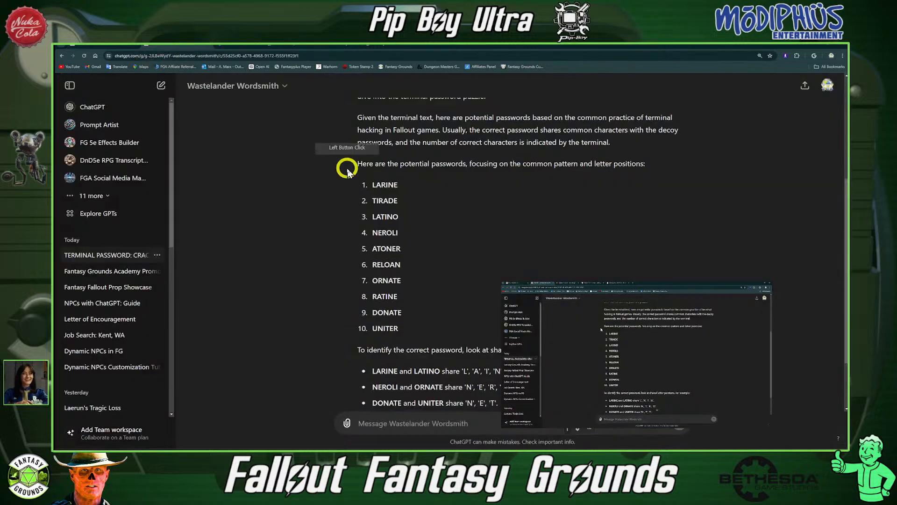
Paste the terminal screenshot into a message asking Wastelander Wordsmith to analyze the photo and crack the password, and send it.
click(380, 427)
click(380, 427)
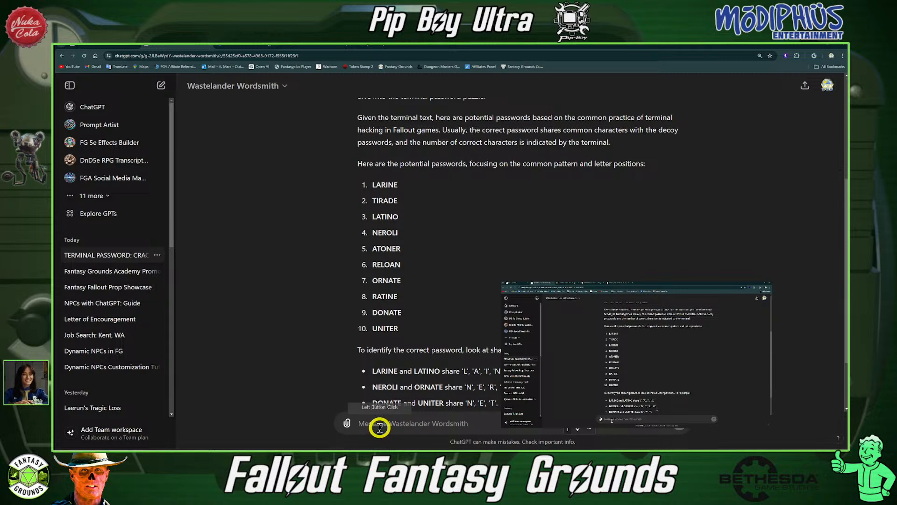
key(ctrl+v)
text(A)
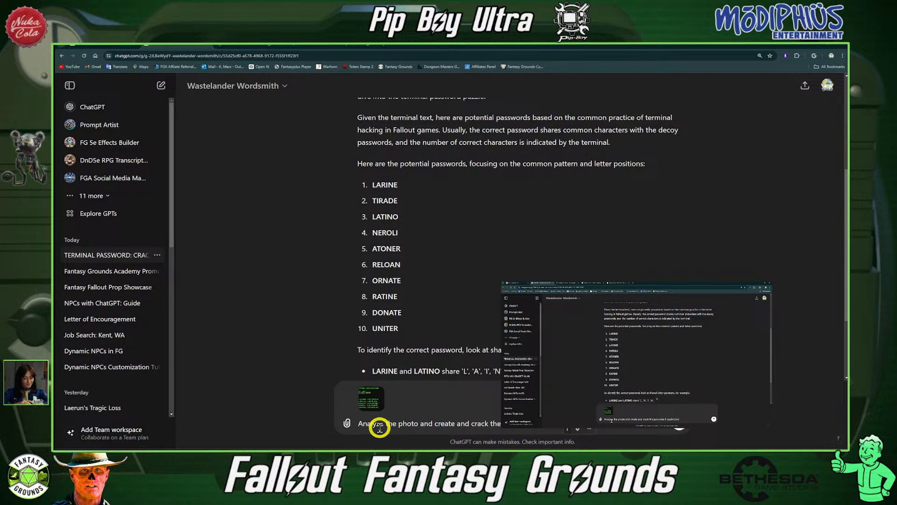
double_click(564, 428)
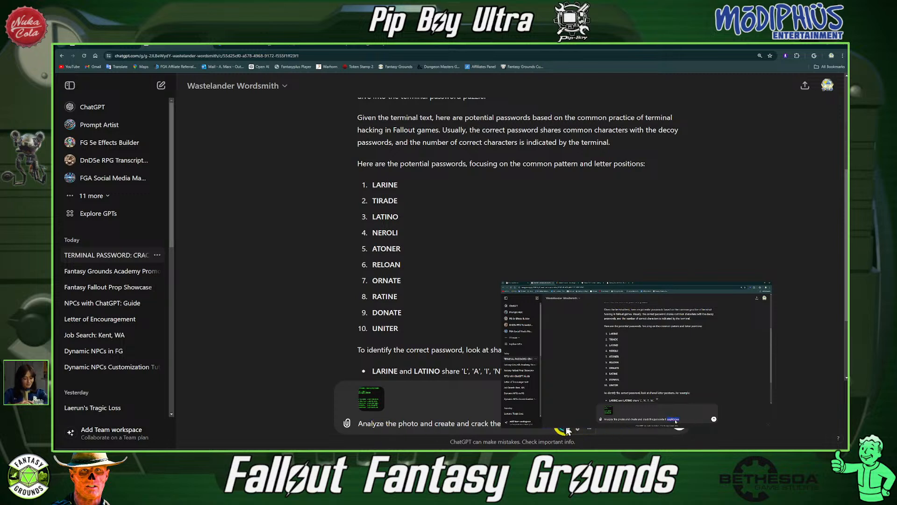
click(683, 381)
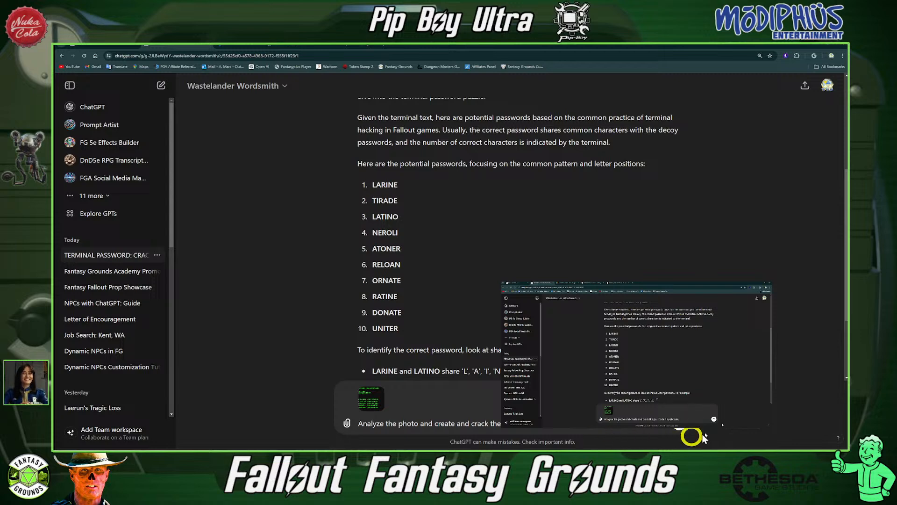
click(682, 428)
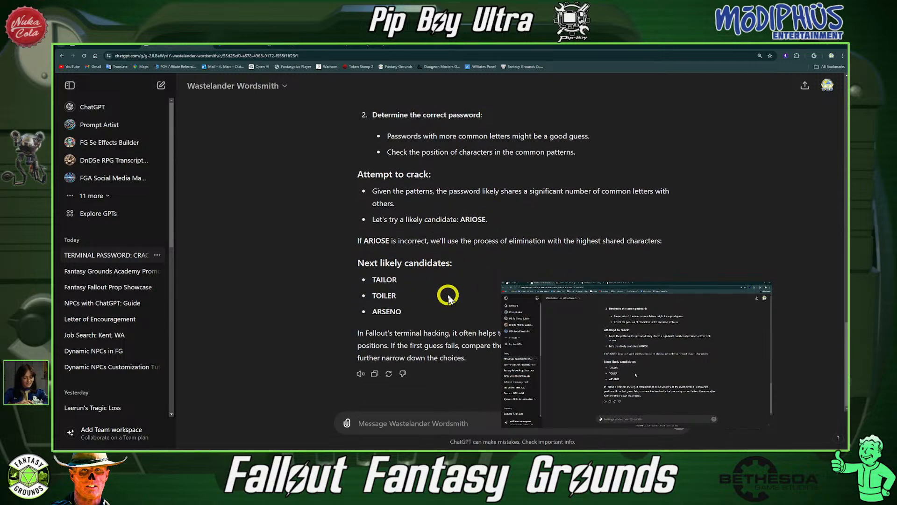
Review the password suggestions and send the prompt "Create a scenario for the Fallout Ruleset, incorporating the terminal code above and the challenges.".
scroll(448, 298, up, 1)
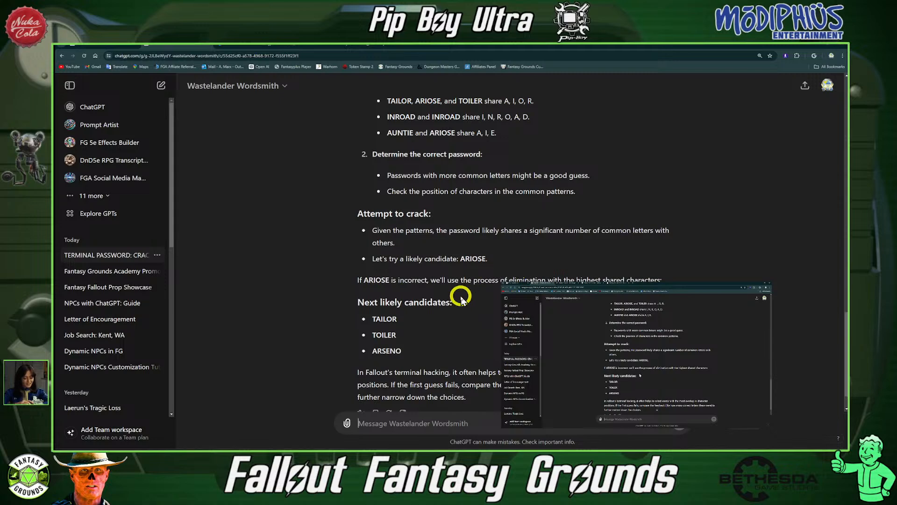
scroll(537, 358, down, 1)
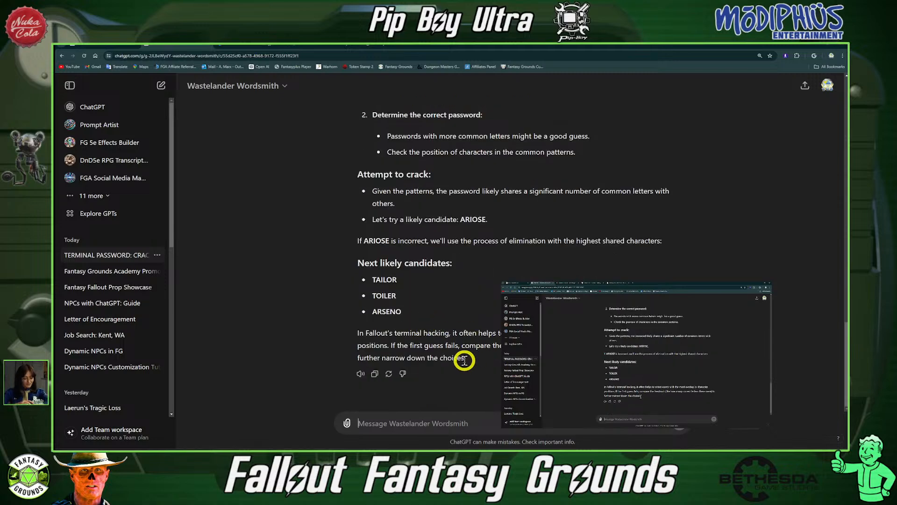
drag(463, 360, 415, 454)
click(498, 424)
click(466, 424)
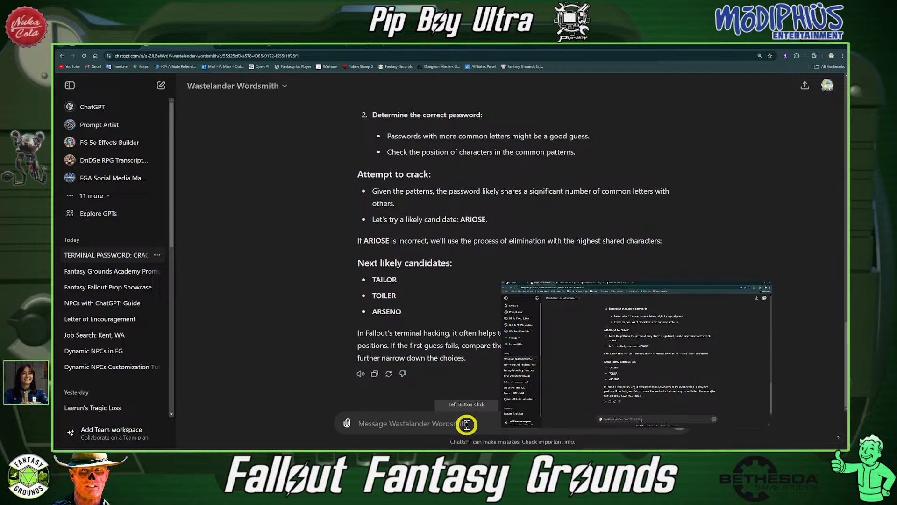
text(Cre)
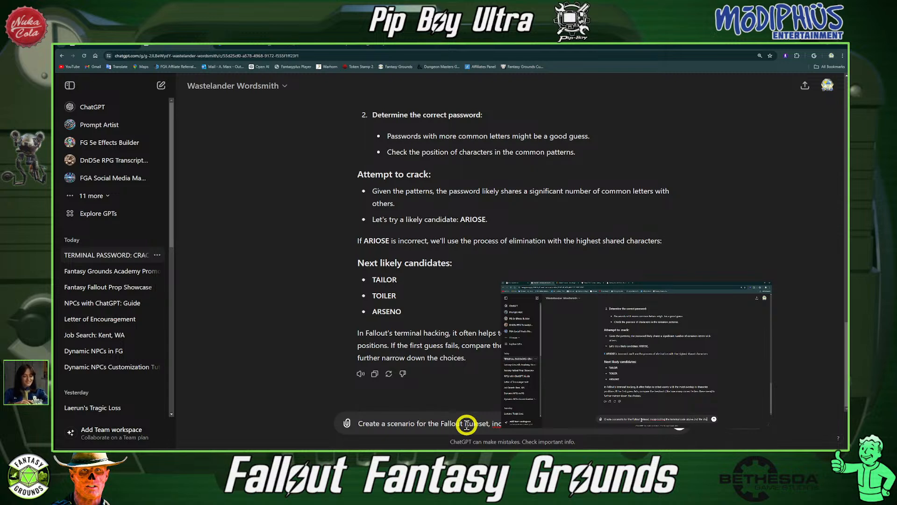
text(nges.)
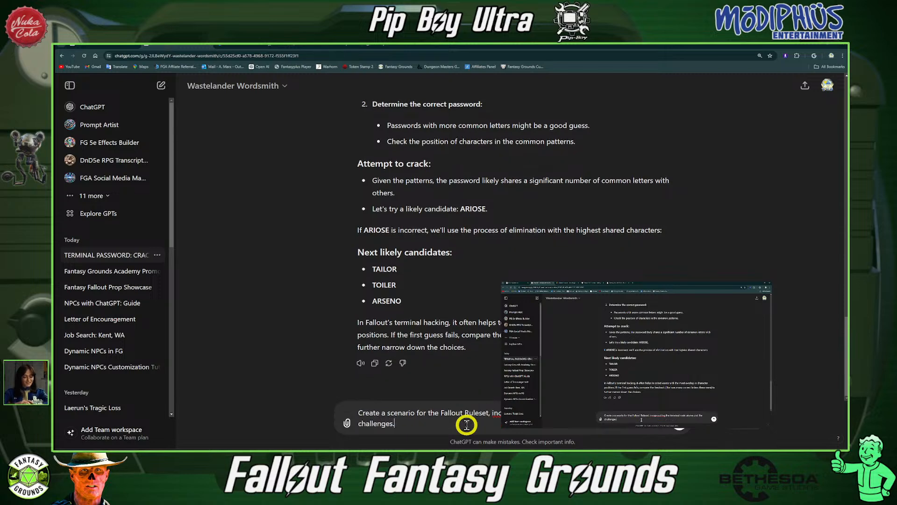
right_click(496, 413)
click(543, 278)
click(679, 427)
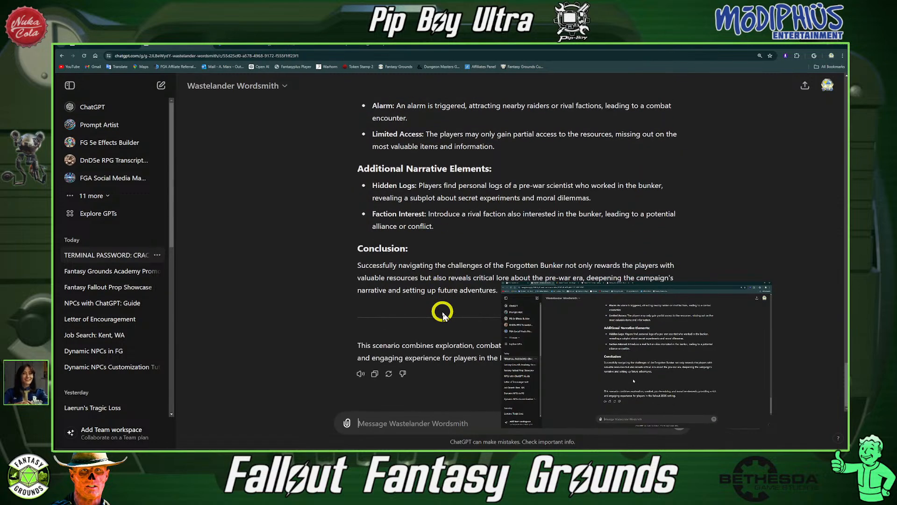
Copy the whole generated scenario from the heading "Scenario: The Forgotten Bunker" to its end.
scroll(462, 264, up, 1)
drag(496, 333, 360, 276)
right_click(393, 280)
click(409, 286)
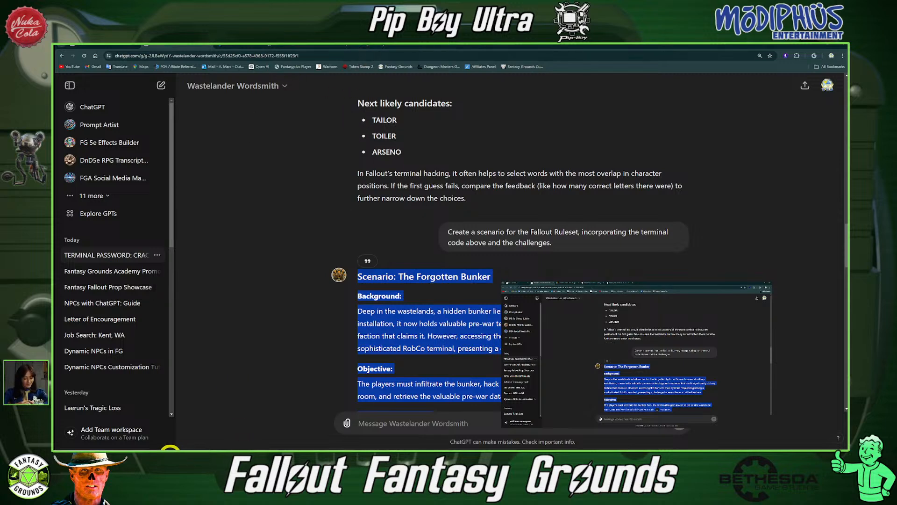
Switch to Fantasy Grounds and create a new note titled "01.00 Terminial Data Notes".
click(164, 455)
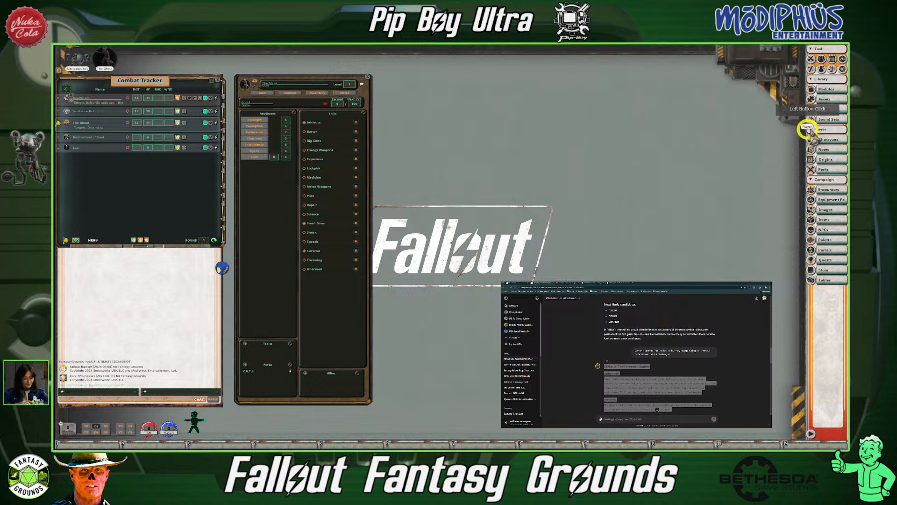
click(828, 149)
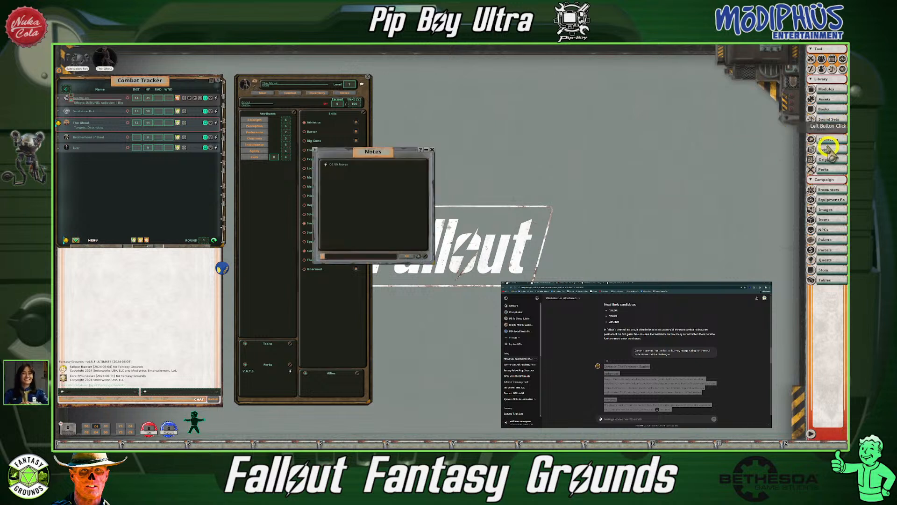
drag(411, 150, 498, 93)
click(496, 202)
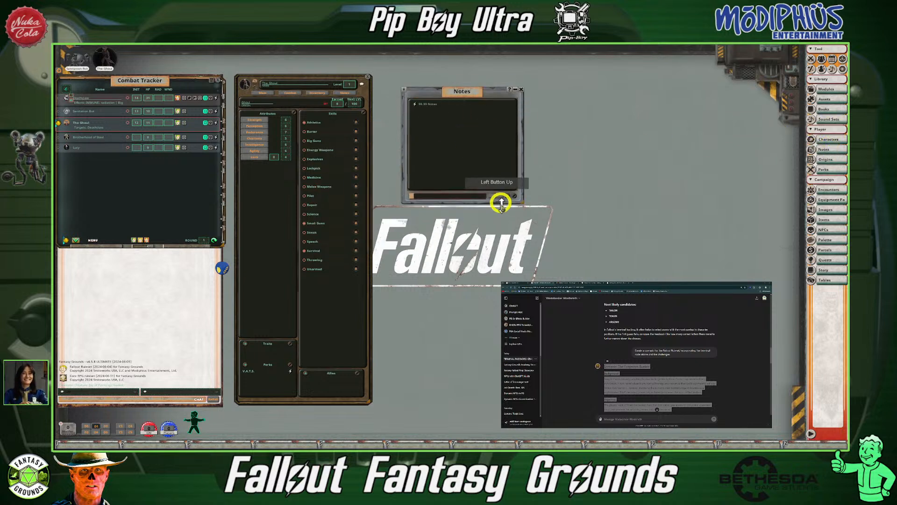
click(507, 197)
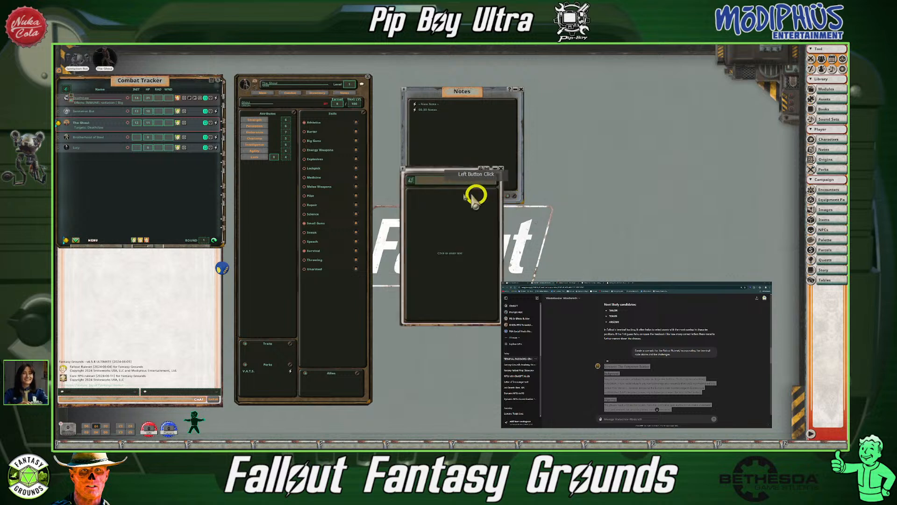
click(439, 182)
text(01.00)
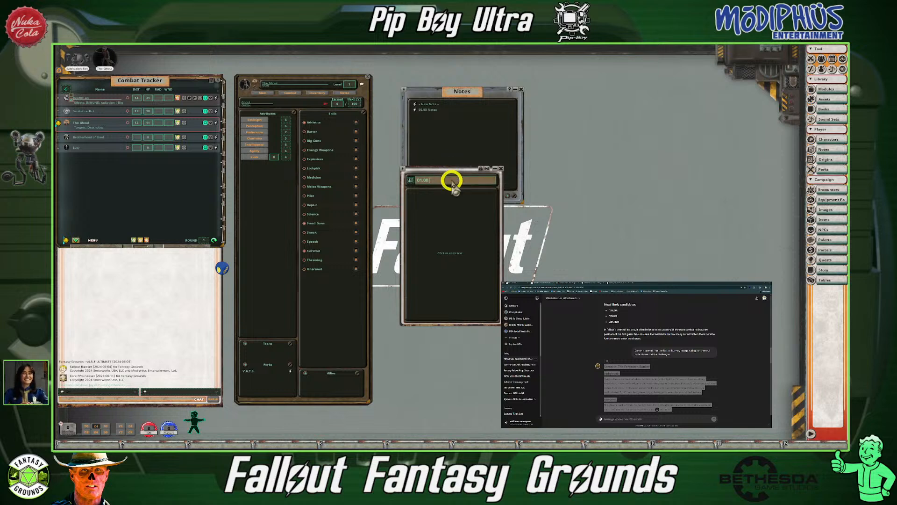
text(Terminial Data Notes)
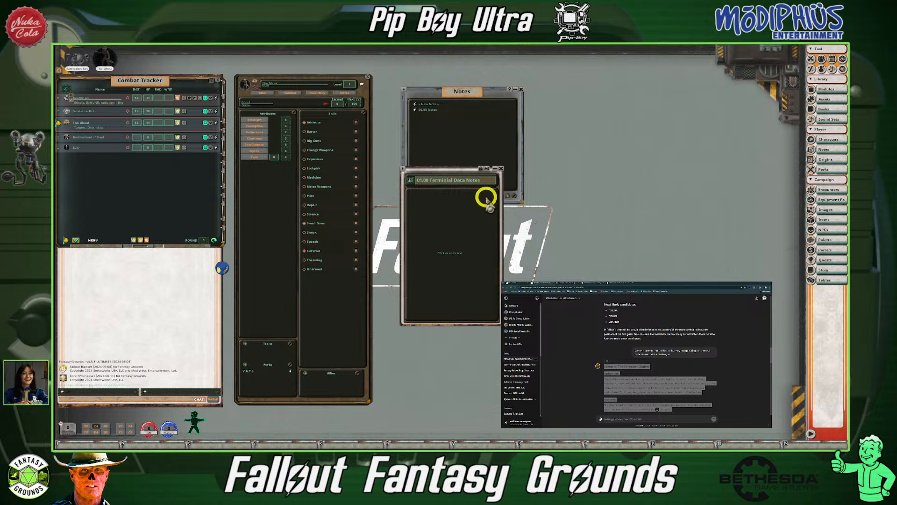
Paste the copied scenario into the note's body, and close the note after reviewing it in an enlarged window.
click(441, 210)
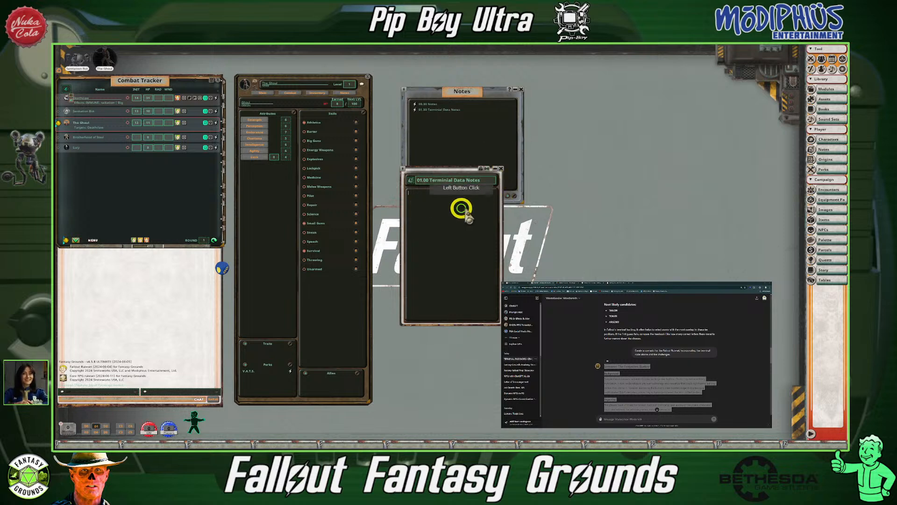
key(ctrl+v)
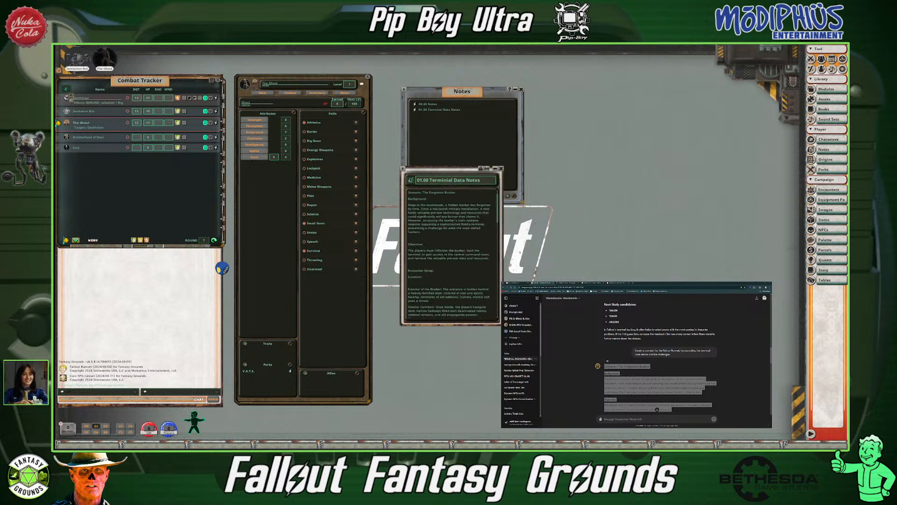
drag(497, 323, 677, 442)
scroll(495, 304, down, 3)
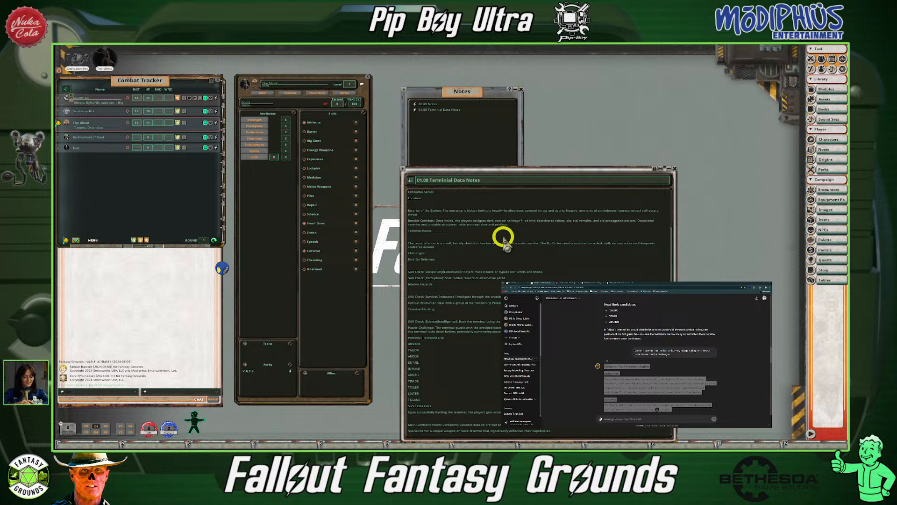
click(669, 168)
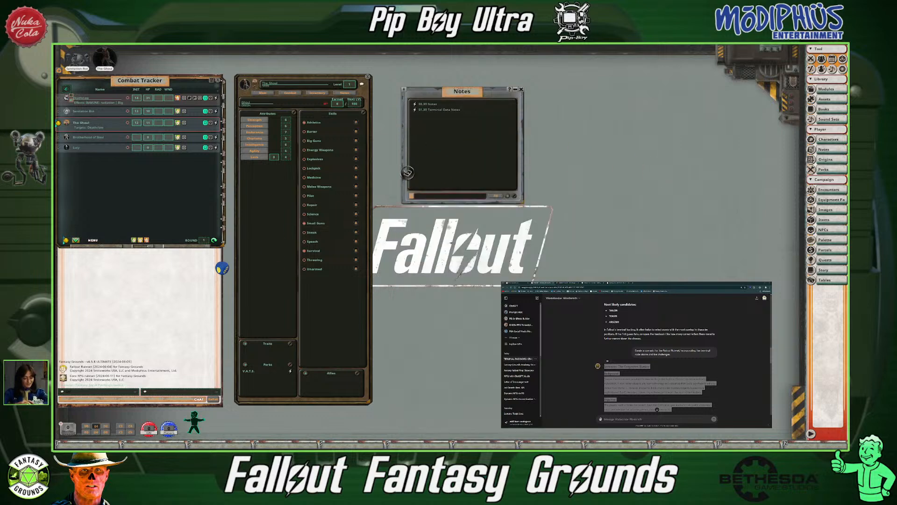
Switch to VideoPad and delete the section of the terminal clip leading up to about 20 seconds on the timeline.
key(alt+Tab)
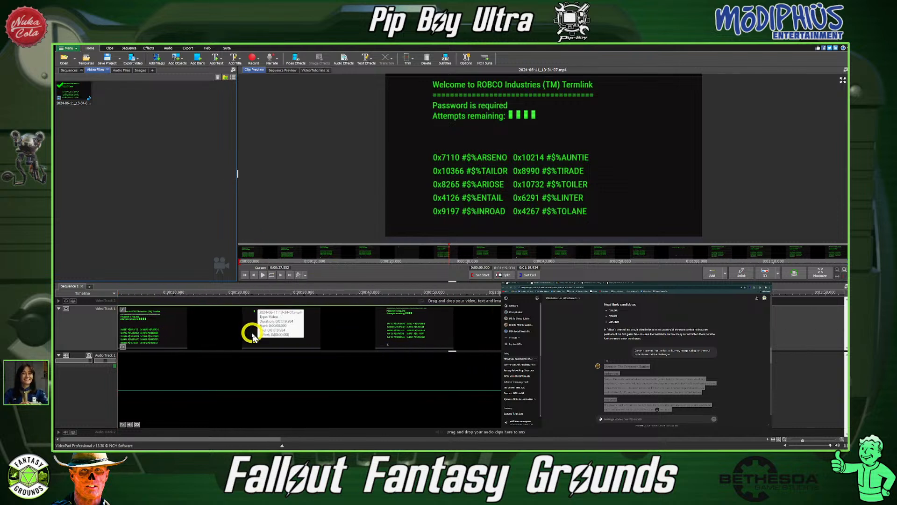
scroll(249, 337, down, 1)
scroll(240, 330, up, 1)
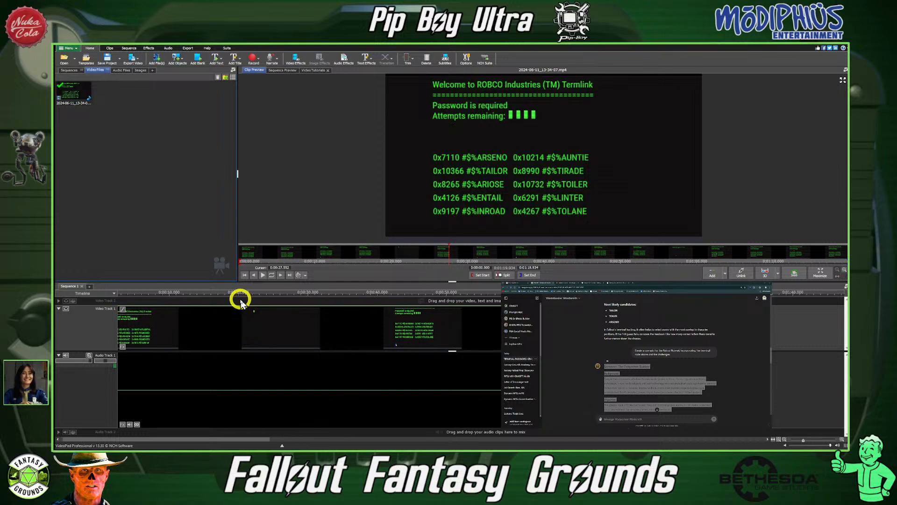
click(240, 293)
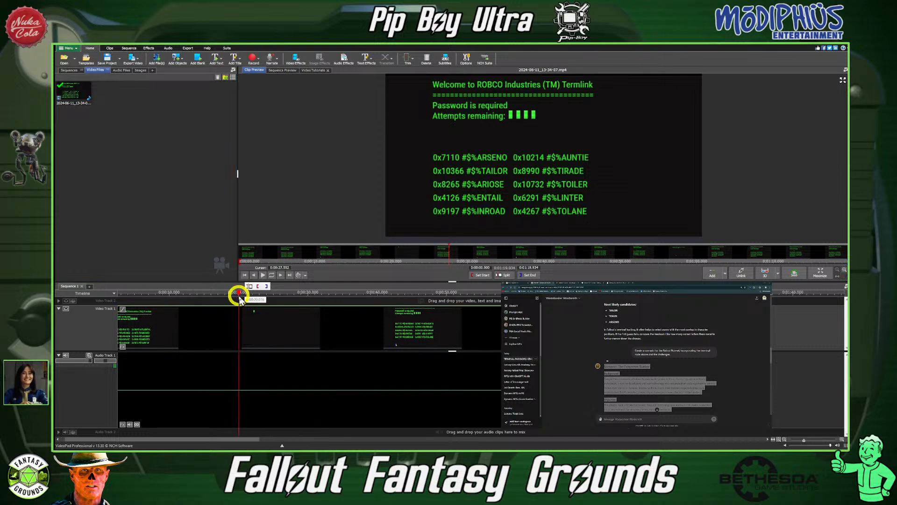
mouse_move(239, 317)
mouse_down()
mouse_move(74, 316)
mouse_move(245, 323)
mouse_up()
key(Delete)
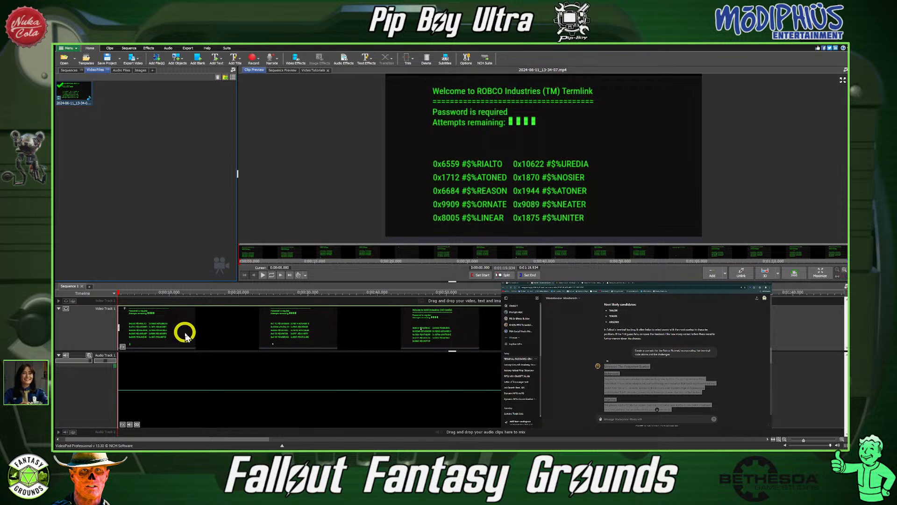
Play the terminal clip in the clip preview while examining the shortened clip on the timeline.
click(263, 276)
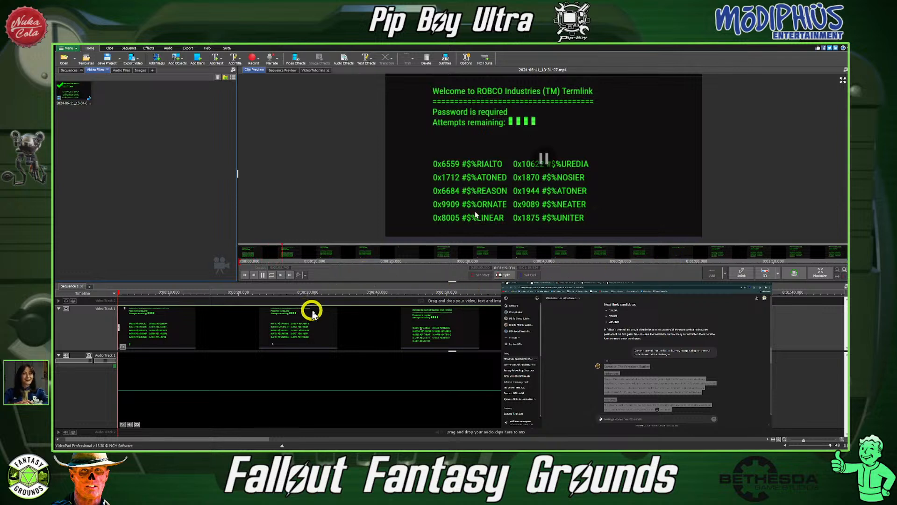
scroll(327, 316, down, 6)
scroll(373, 319, up, 3)
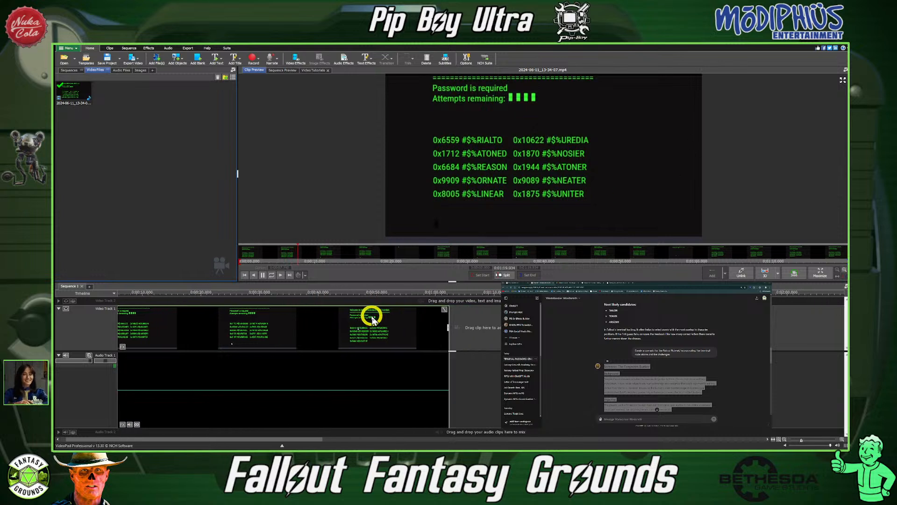
scroll(366, 312, down, 3)
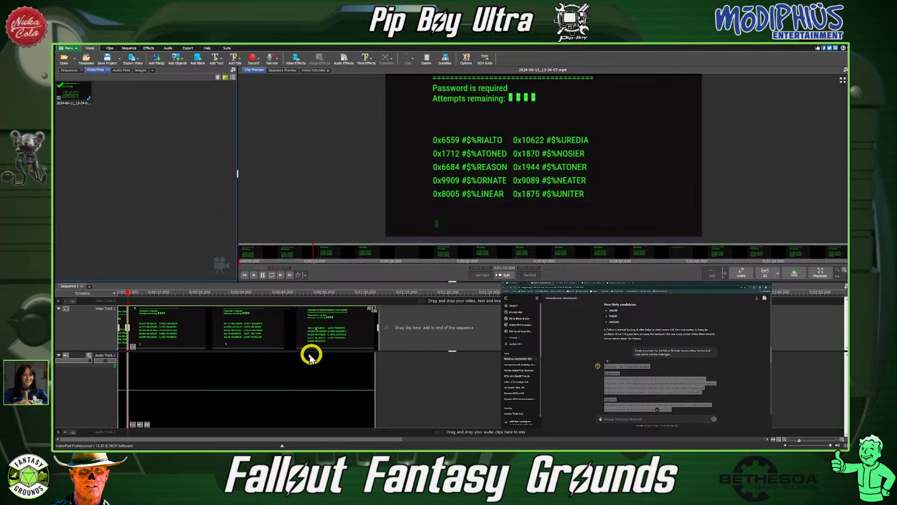
scroll(294, 354, up, 3)
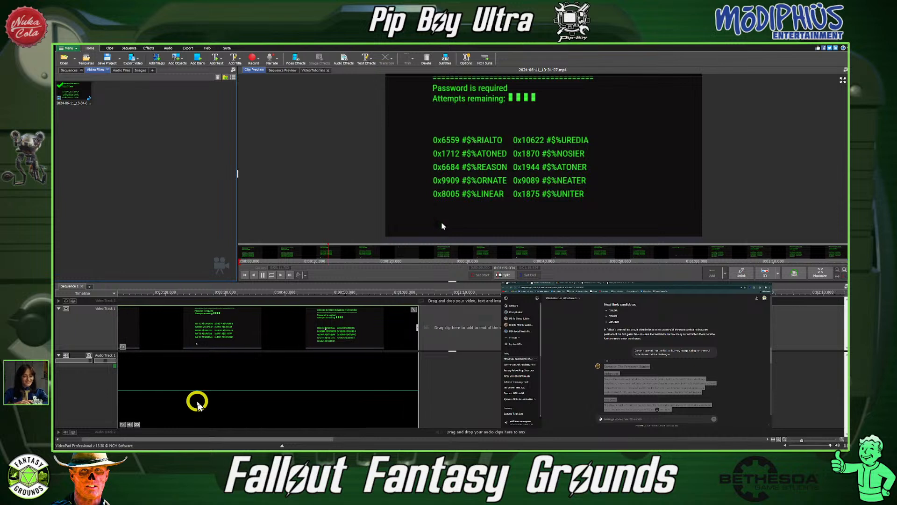
scroll(197, 402, up, 2)
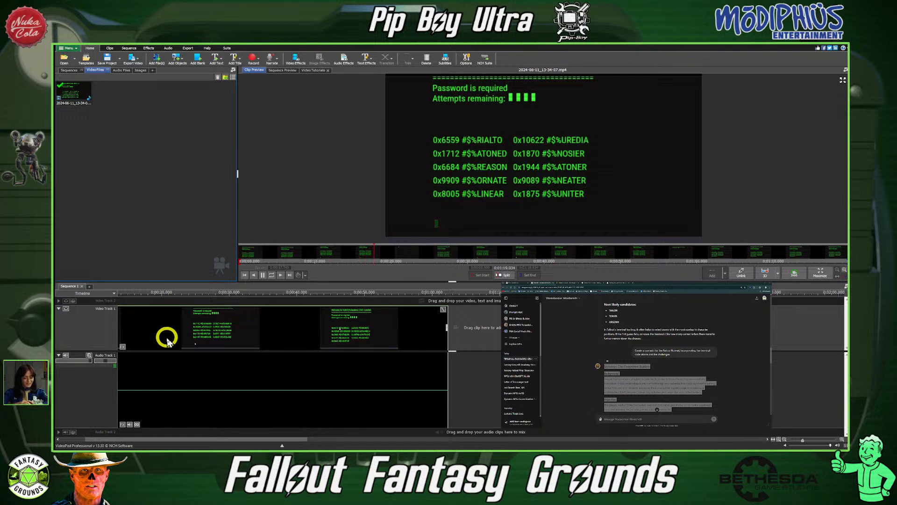
scroll(174, 348, down, 4)
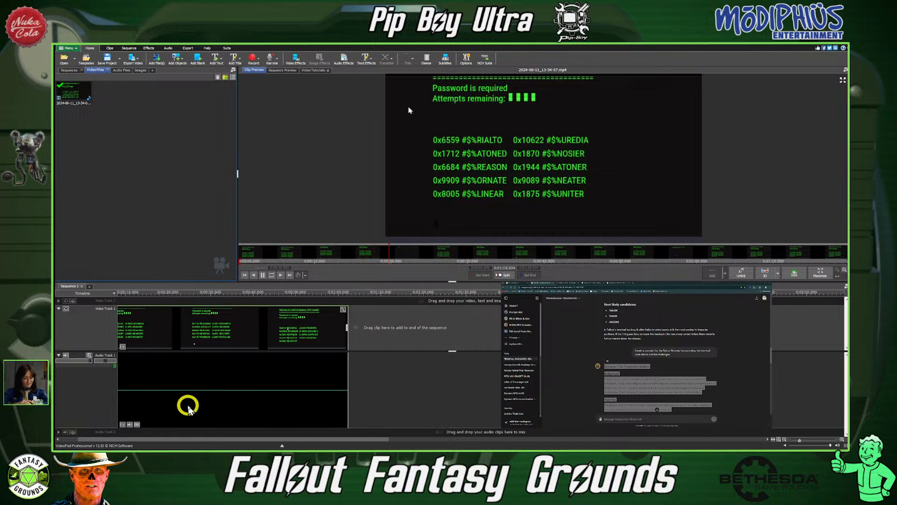
Play the sequence from the cut near its start and pause it at about 5.8 seconds.
drag(178, 439, 90, 435)
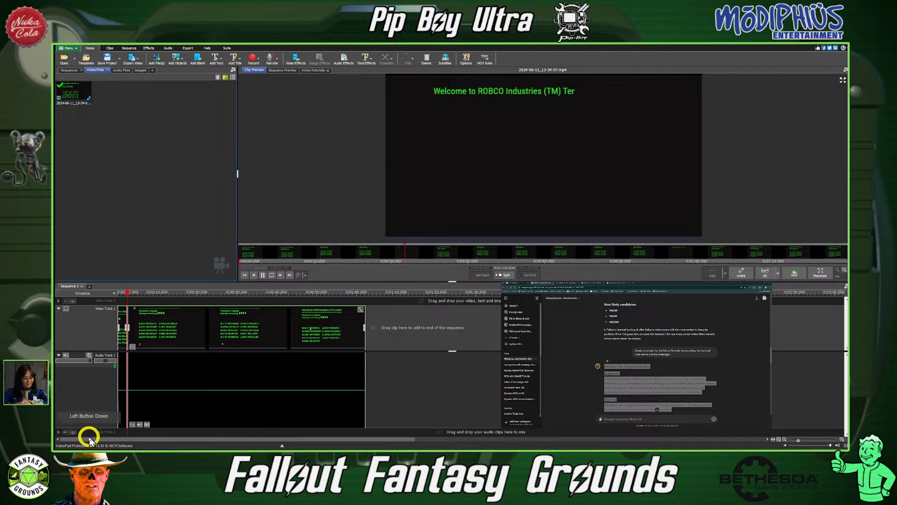
click(135, 416)
scroll(123, 369, up, 3)
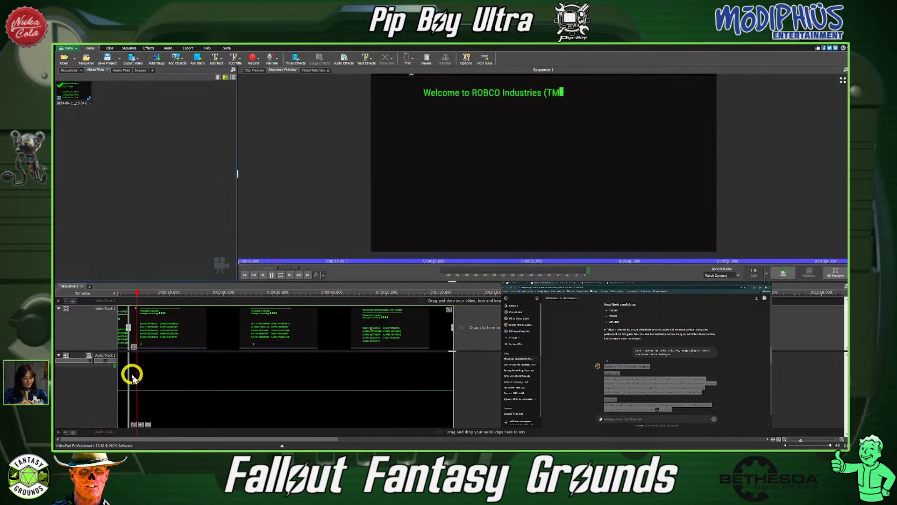
click(271, 275)
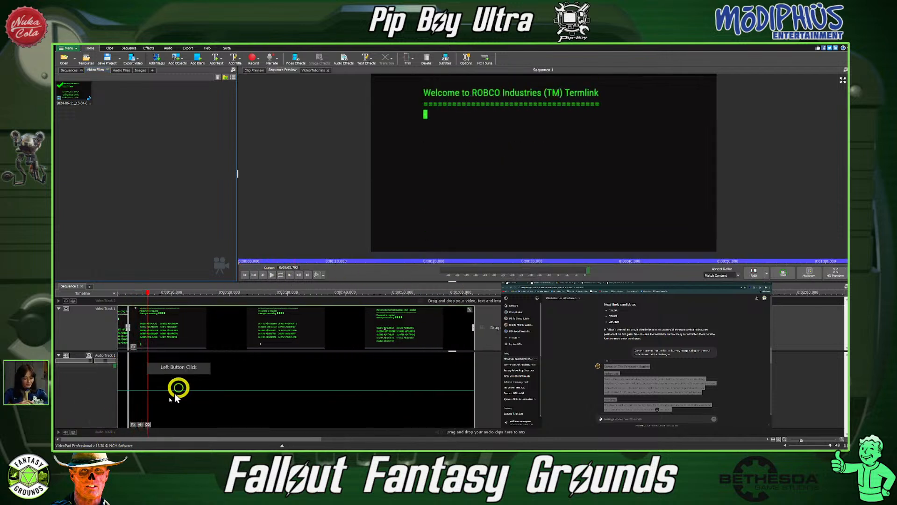
Delete the opening section of the sequence up to about 3 seconds, where only the terminal's blank cursor shows.
scroll(152, 401, up, 1)
scroll(152, 401, up, 1)
drag(147, 297, 127, 295)
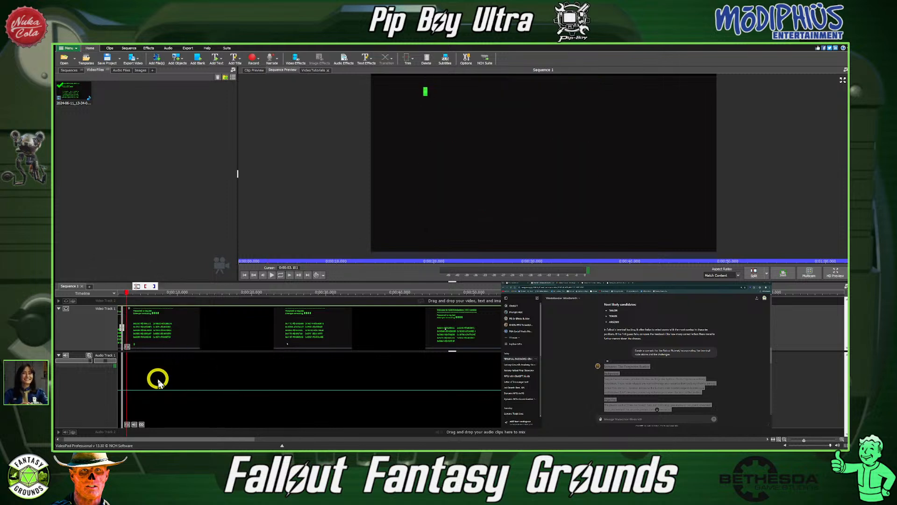
scroll(159, 381, up, 4)
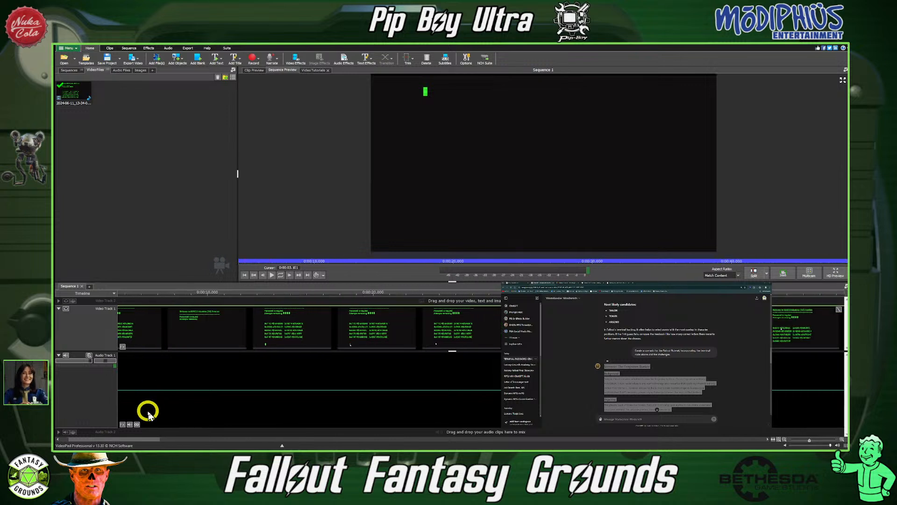
drag(144, 439, 89, 439)
scroll(120, 373, up, 1)
scroll(121, 374, up, 2)
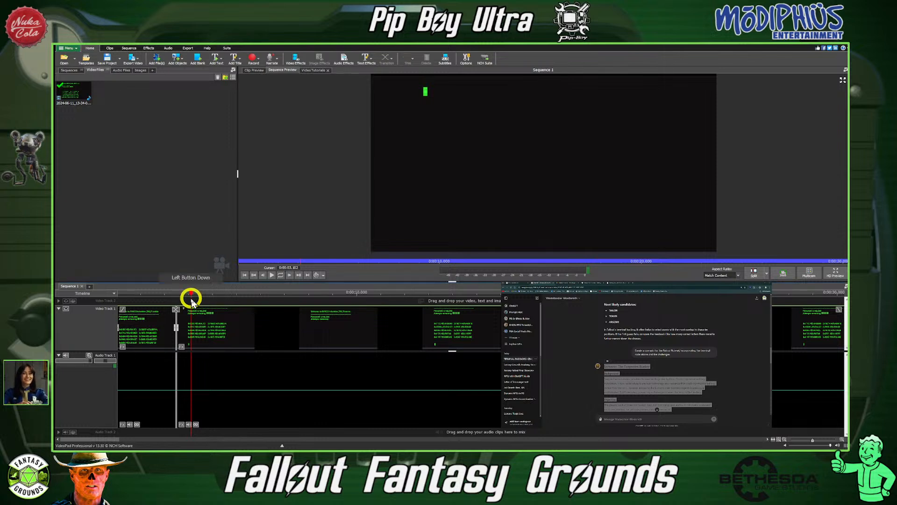
drag(189, 299, 120, 294)
click(174, 294)
drag(173, 297, 70, 304)
drag(192, 304, 191, 304)
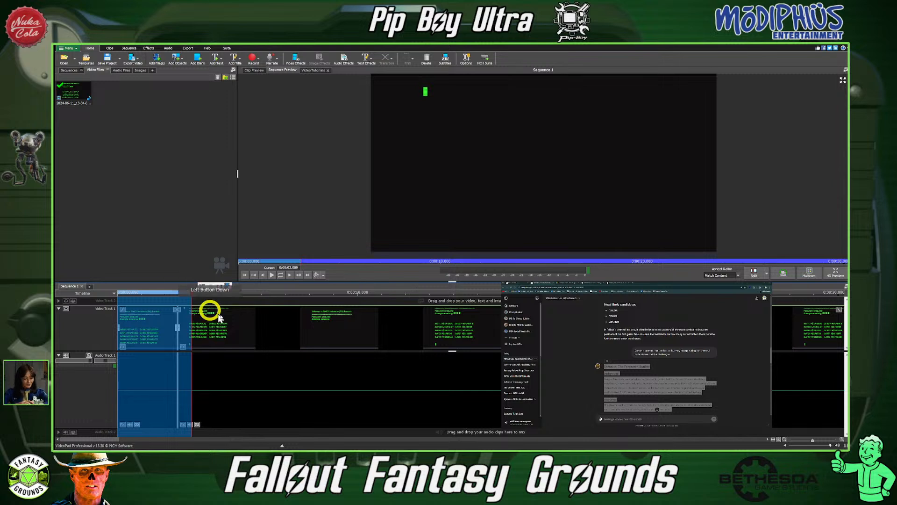
click(270, 343)
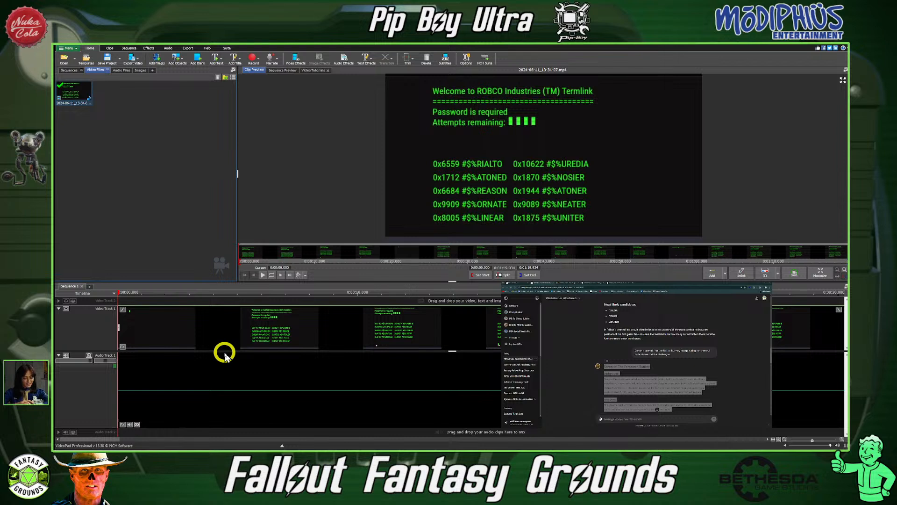
Play the shortened sequence from its start to about 10.4 seconds, where the full password list shows.
click(263, 275)
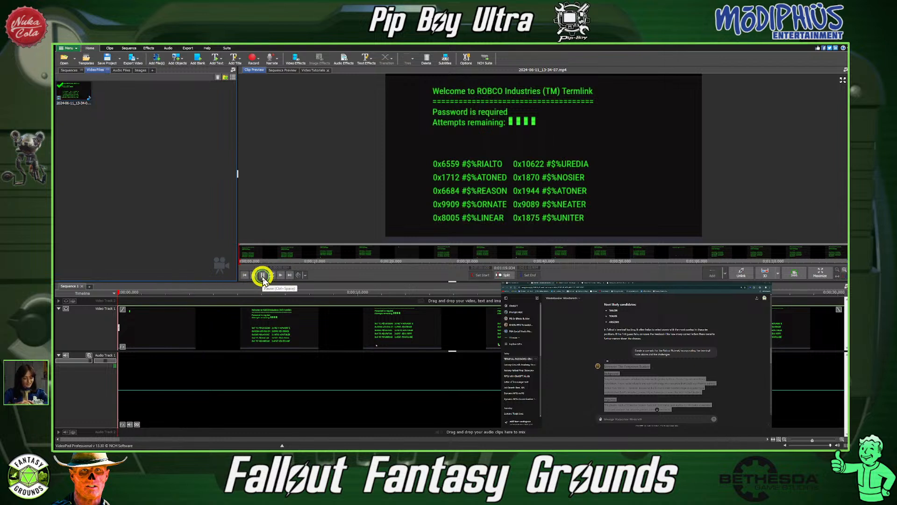
scroll(136, 363, down, 1)
scroll(129, 372, down, 4)
drag(125, 434, 113, 434)
scroll(246, 333, down, 1)
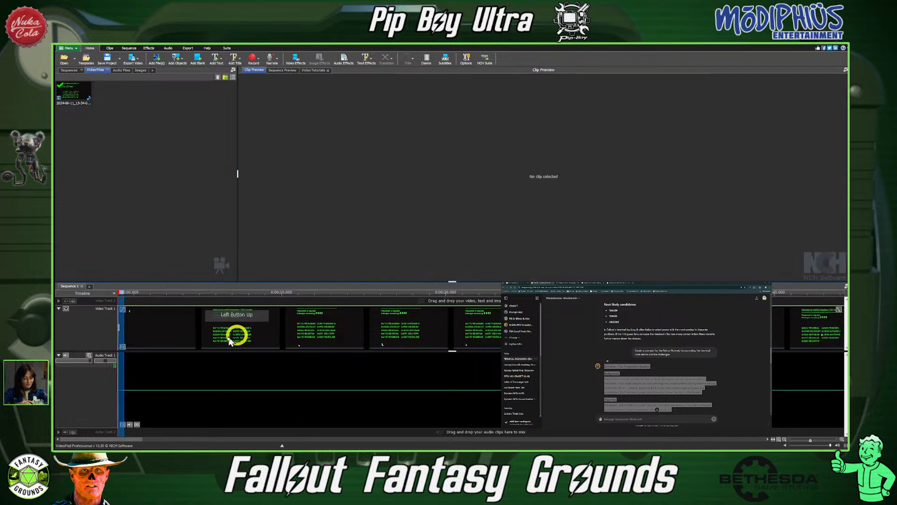
click(139, 300)
drag(140, 295, 107, 296)
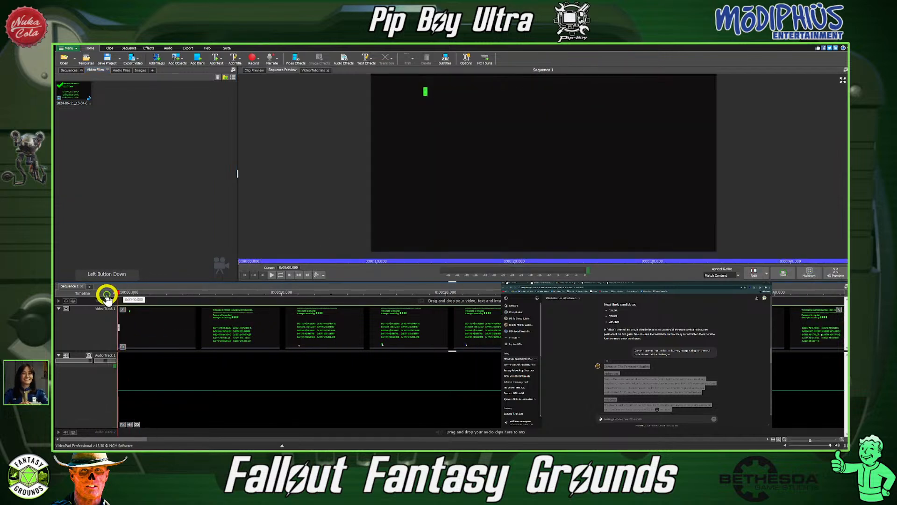
key(space)
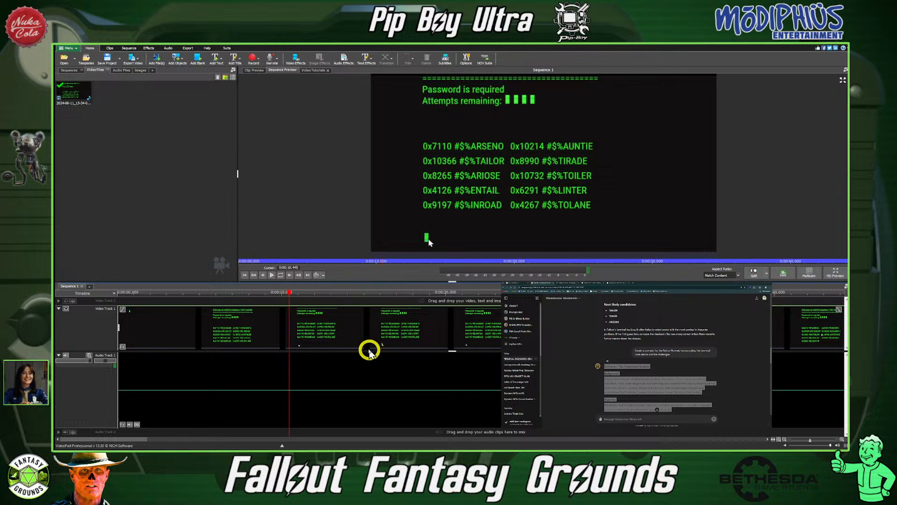
Delete everything on the timeline after the first full password list, leaving a sequence about 9.7 seconds long.
click(284, 292)
drag(284, 295, 844, 311)
right_click(818, 310)
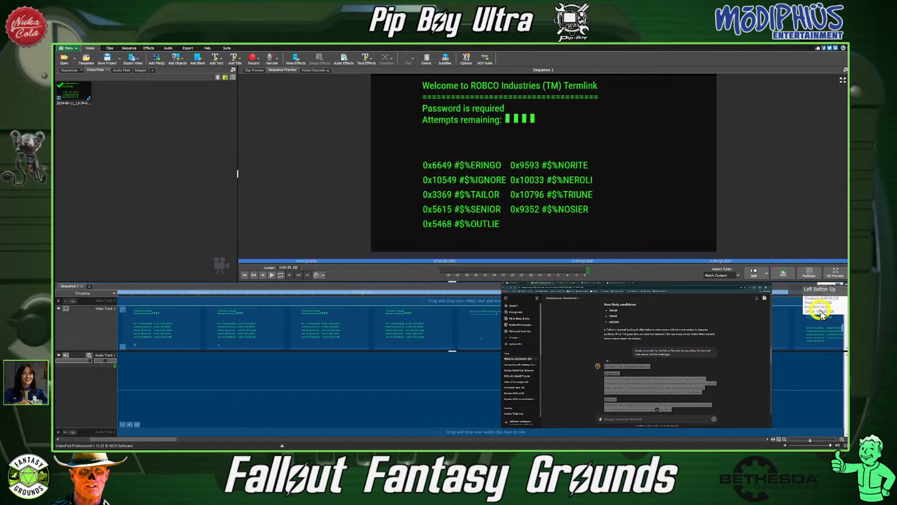
click(816, 311)
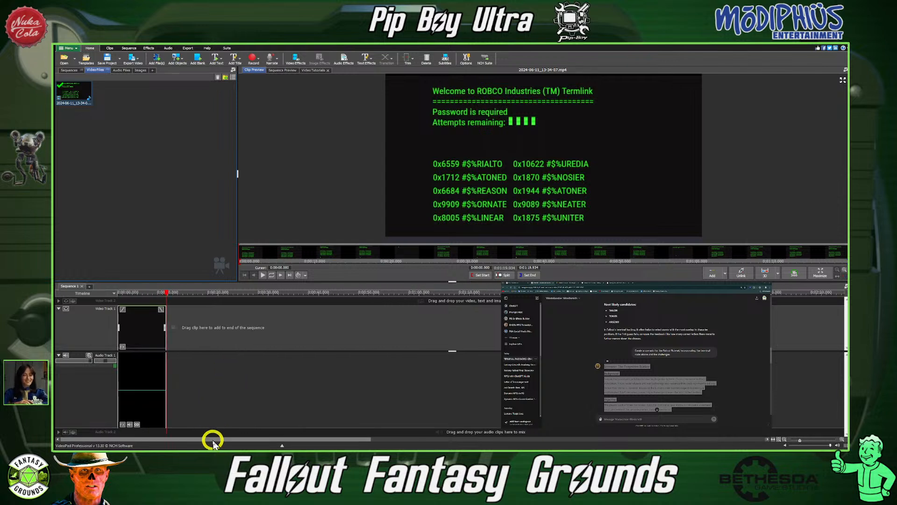
click(134, 346)
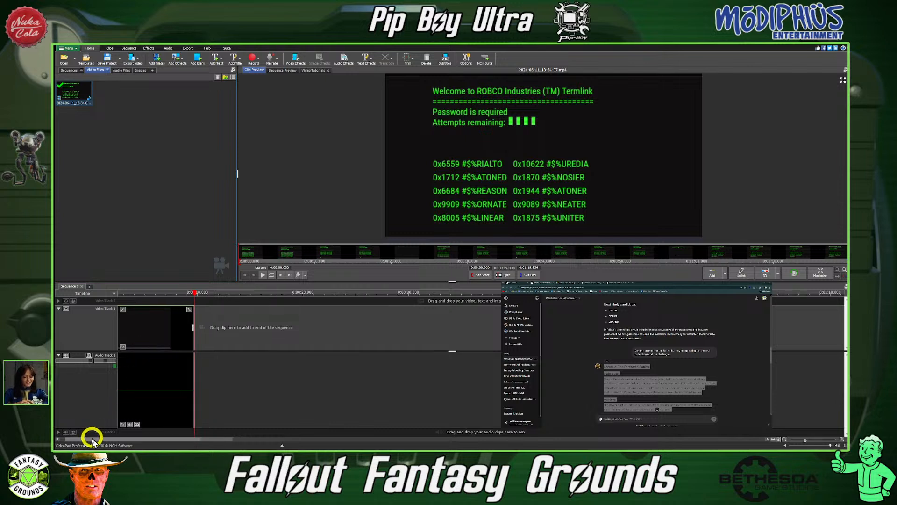
drag(73, 336, 68, 437)
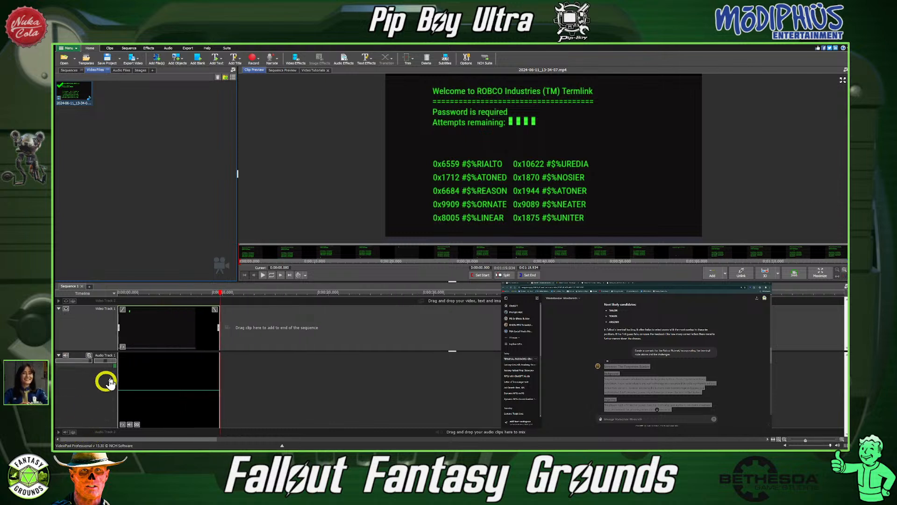
Play the trimmed sequence from its start to the end, replay it, and pause at about 7.8 seconds.
click(263, 276)
scroll(216, 307, up, 3)
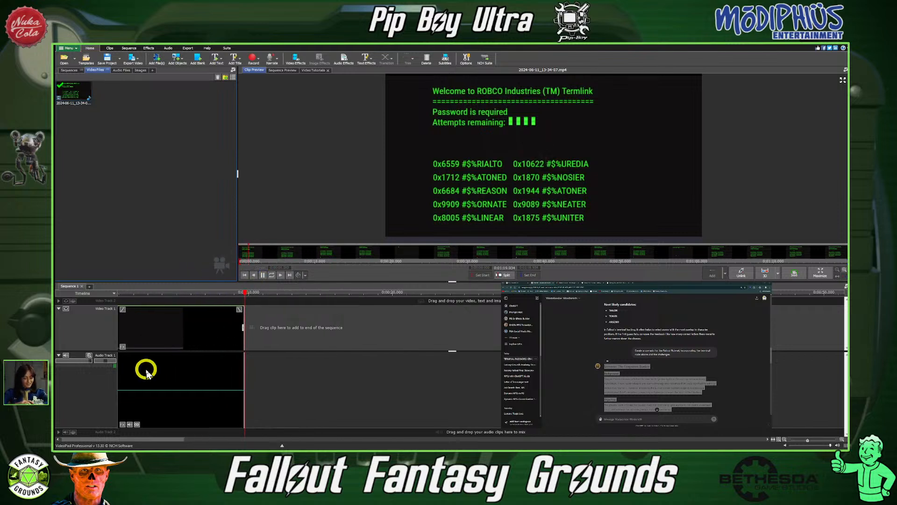
scroll(146, 374, up, 1)
drag(118, 439, 71, 437)
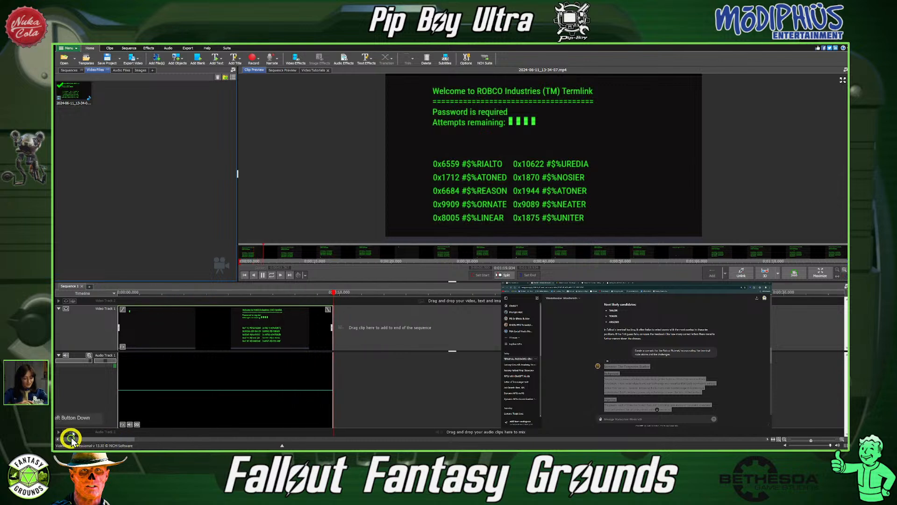
click(120, 316)
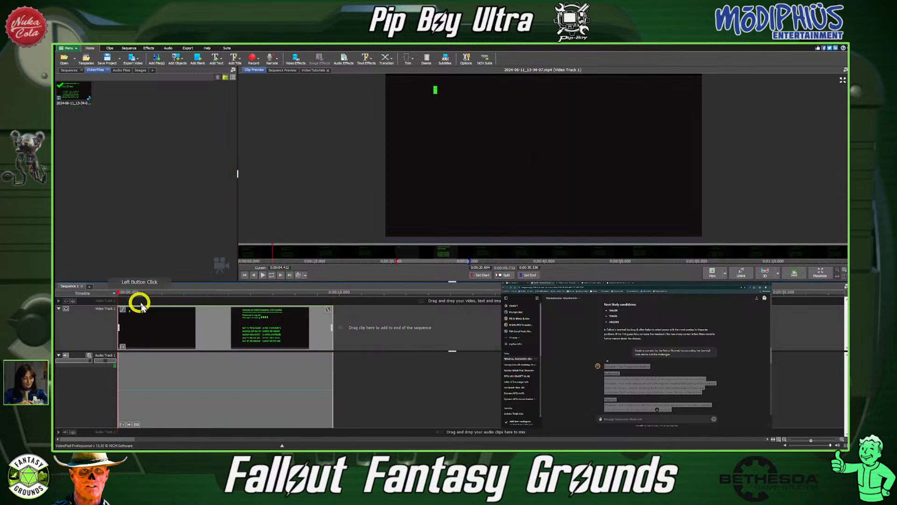
key(space)
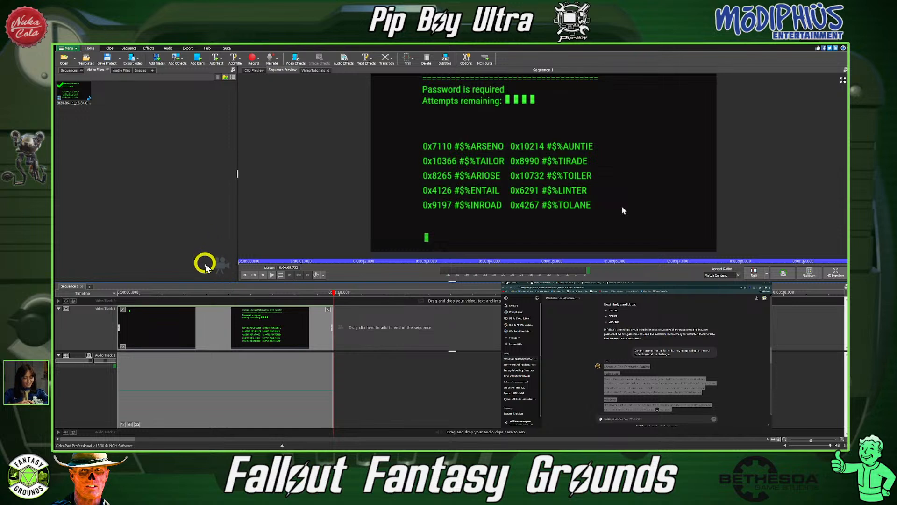
key(space)
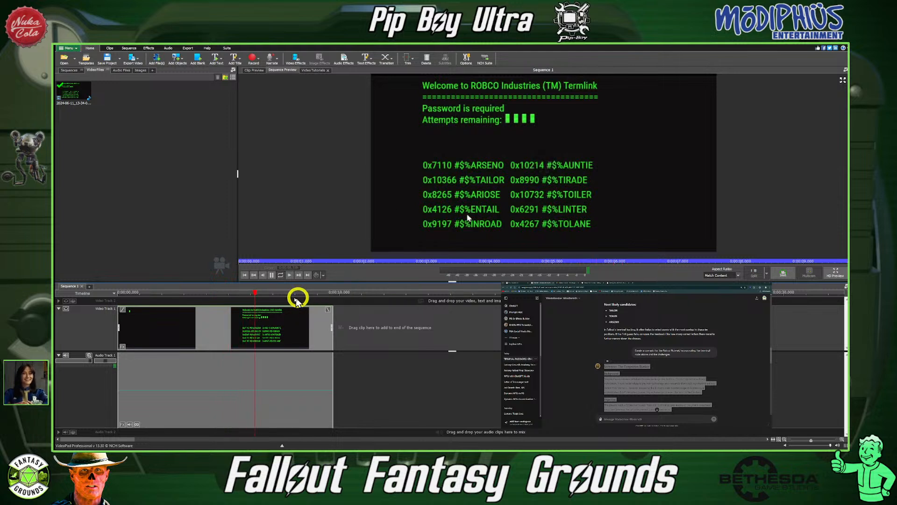
click(272, 276)
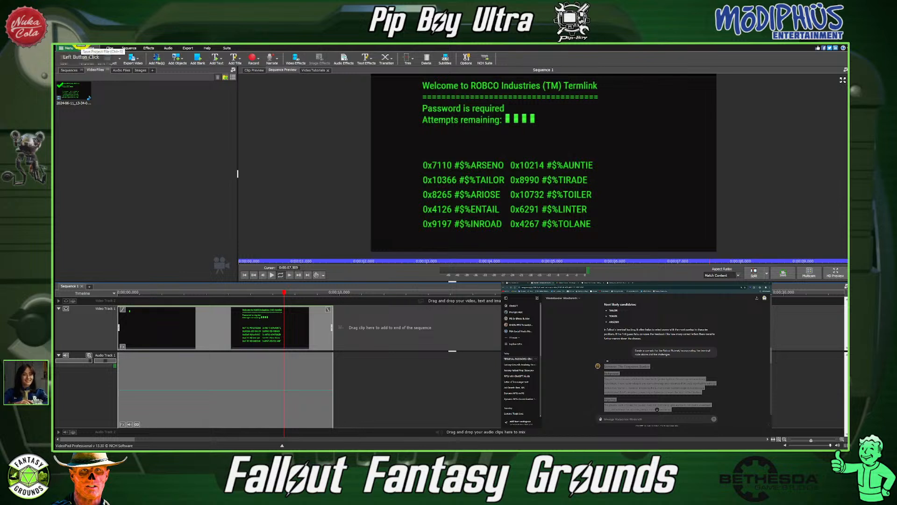
Save the project as "Fallout Terminal" in the FG Academy folder.
click(82, 48)
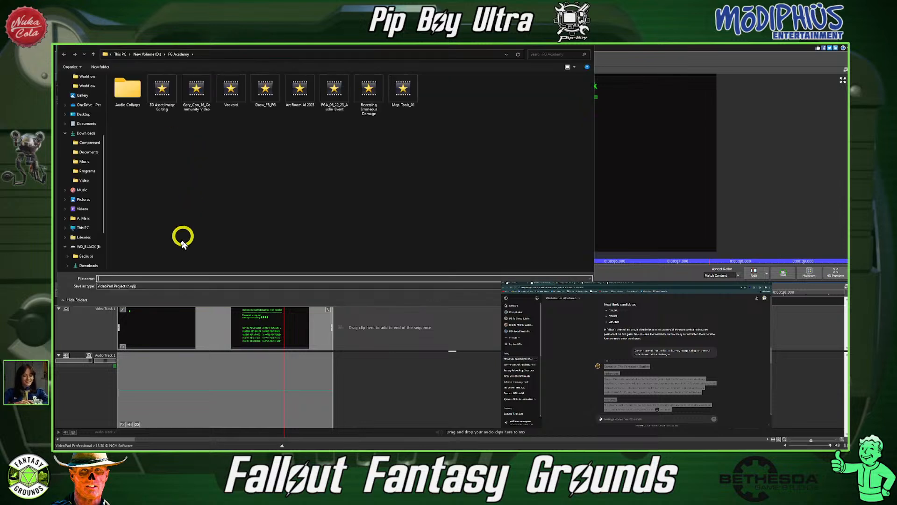
click(120, 279)
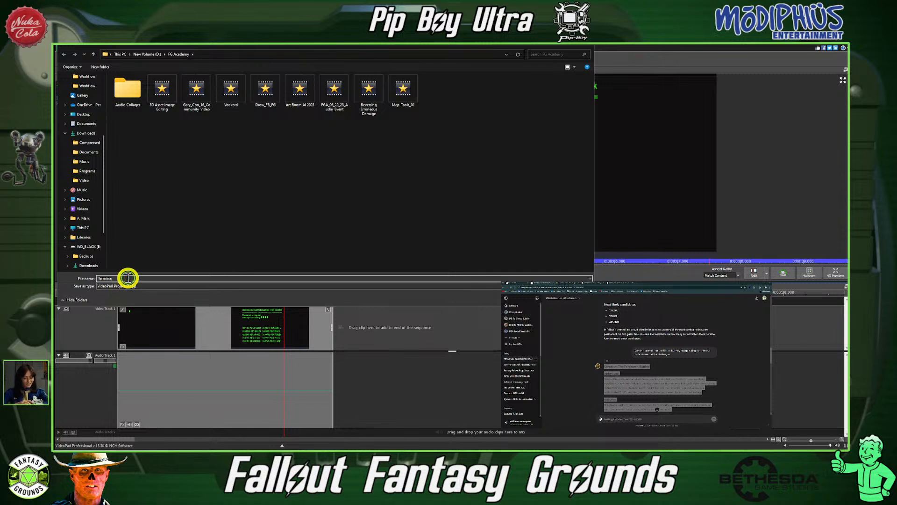
click(127, 278)
text(FAllout)
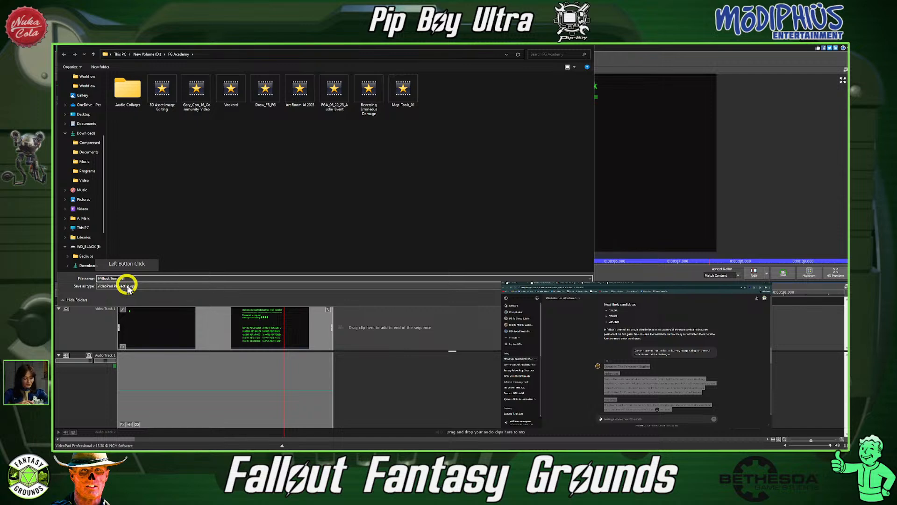
key(BackSpace)
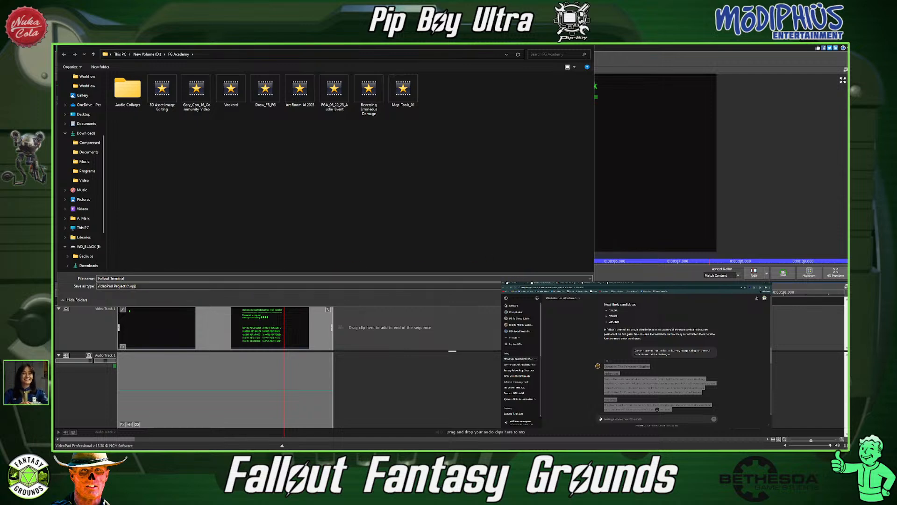
key(Return)
click(516, 279)
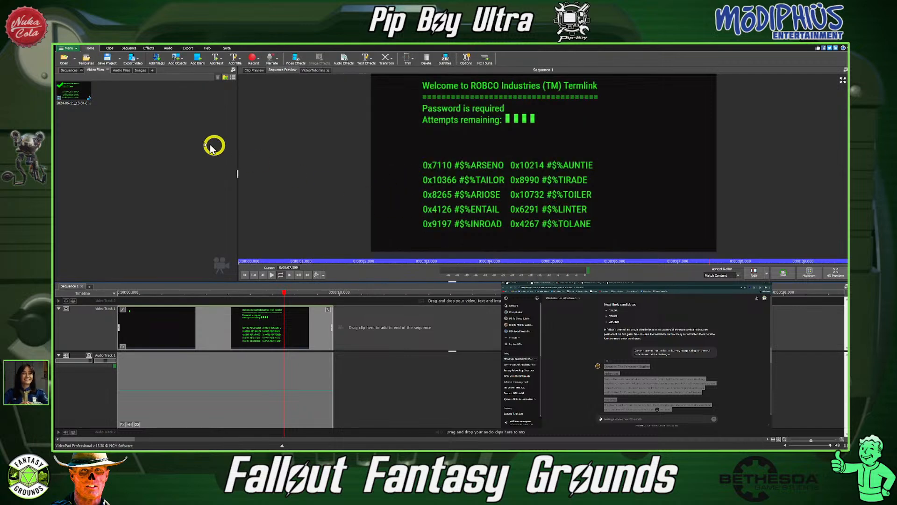
Open the export settings for a video file and choose the HD 1080p preset.
click(59, 46)
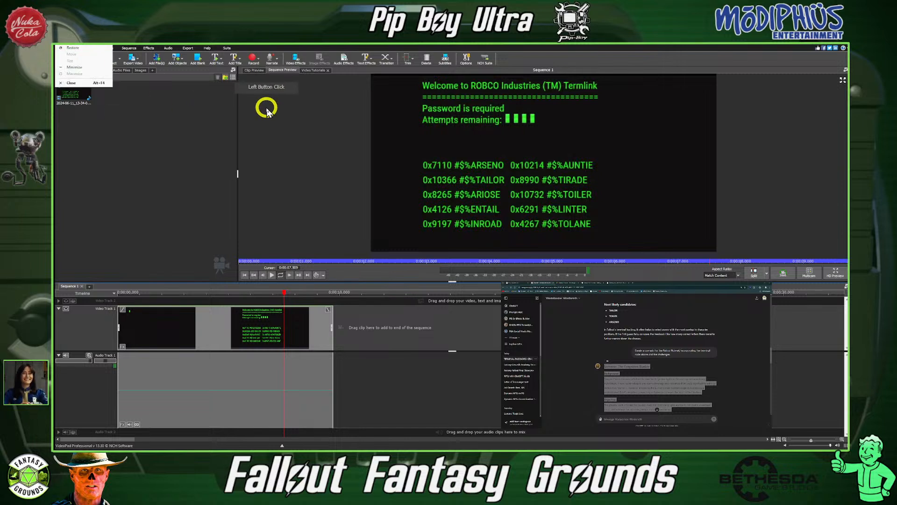
click(251, 105)
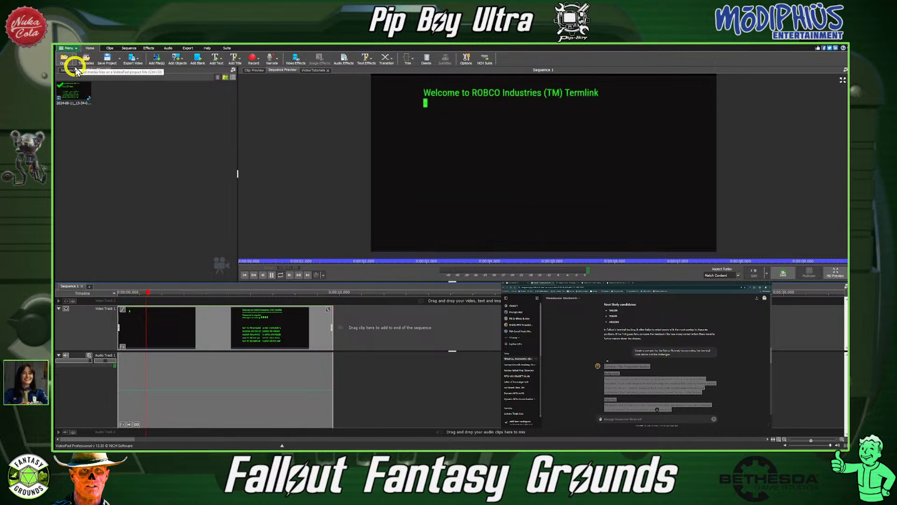
click(74, 49)
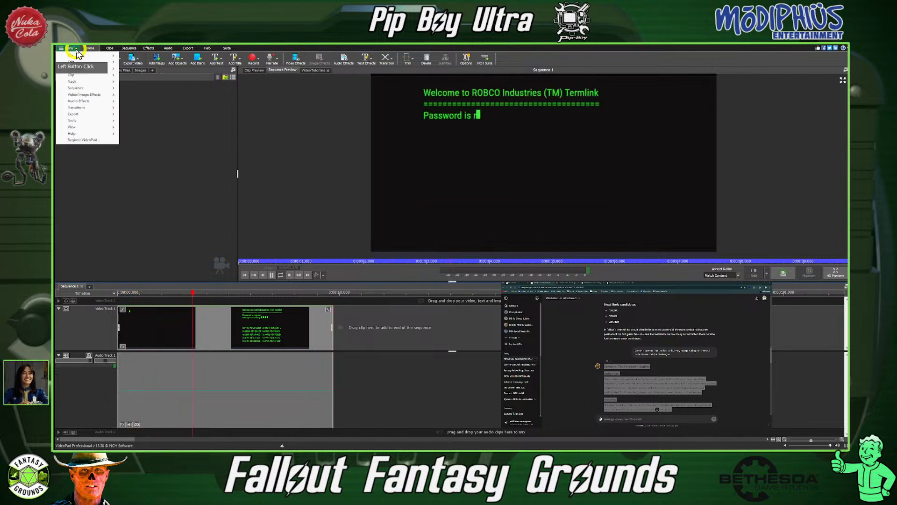
click(135, 60)
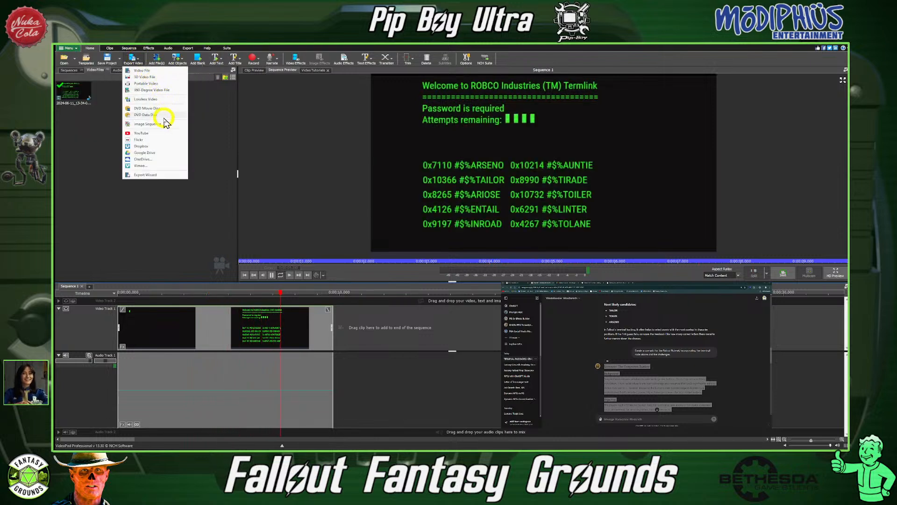
click(147, 71)
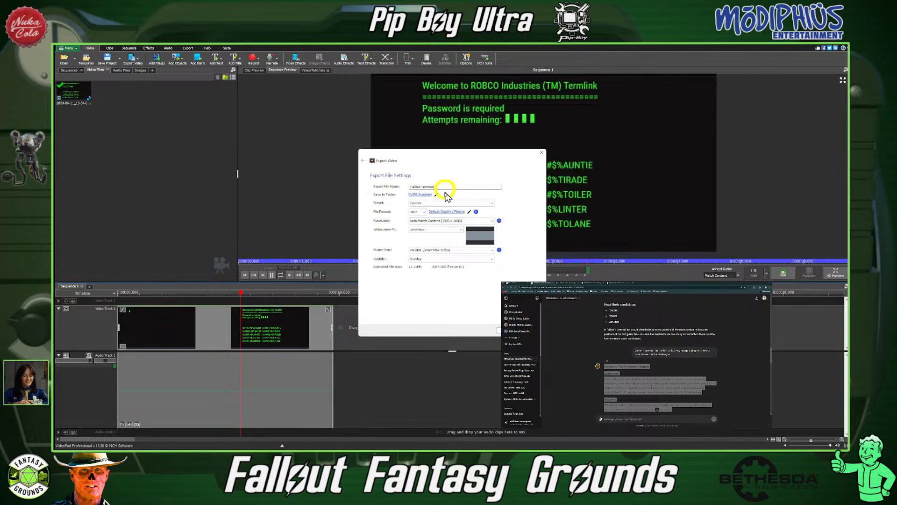
click(432, 203)
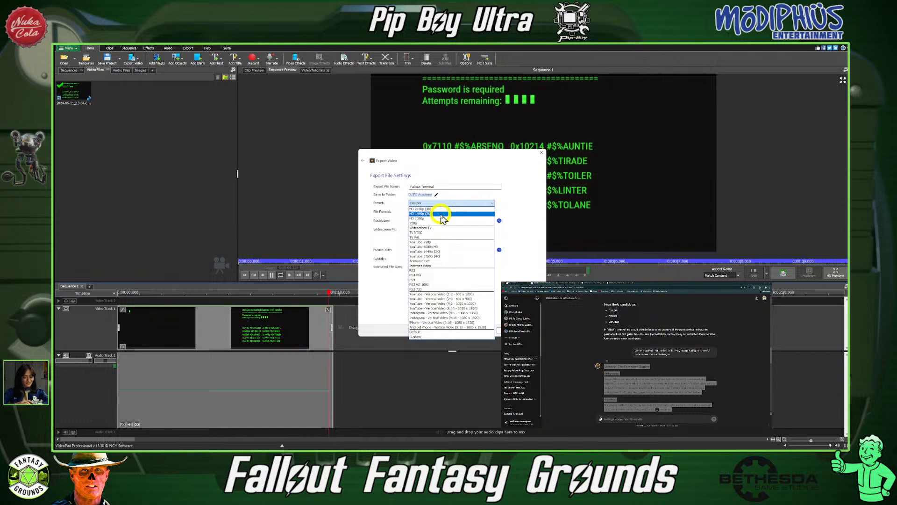
click(436, 219)
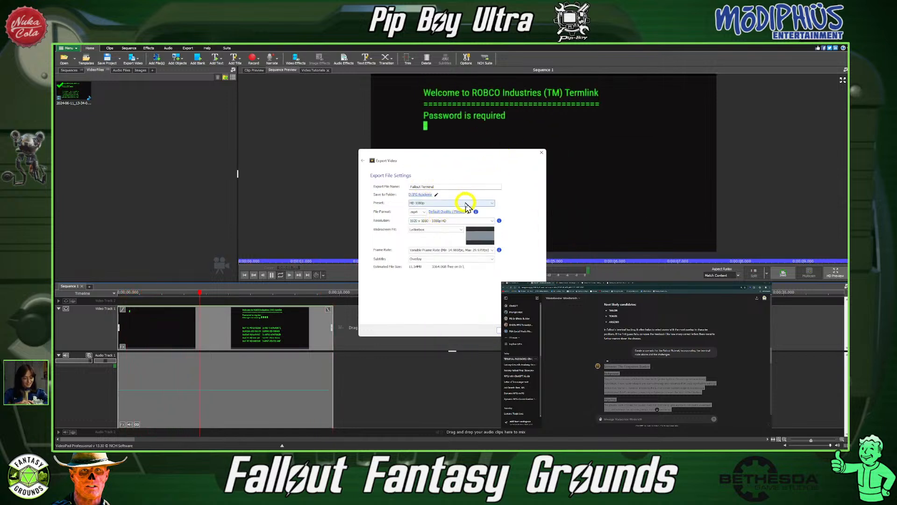
Set the export's subtitle option to Hide subtitles and review the available file formats.
click(451, 258)
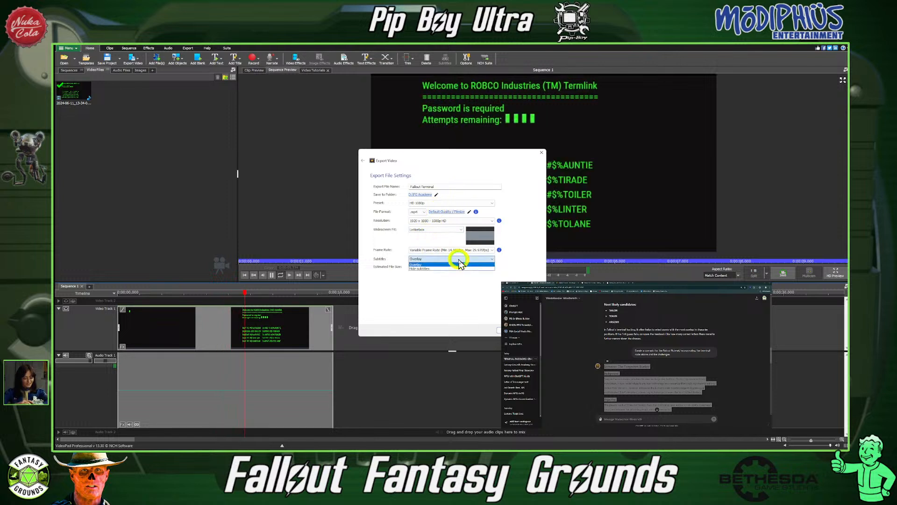
click(428, 269)
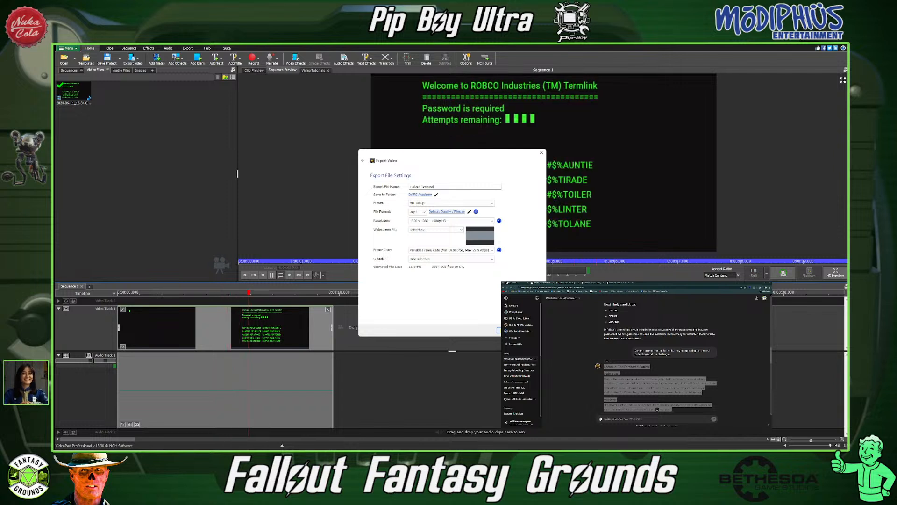
click(425, 212)
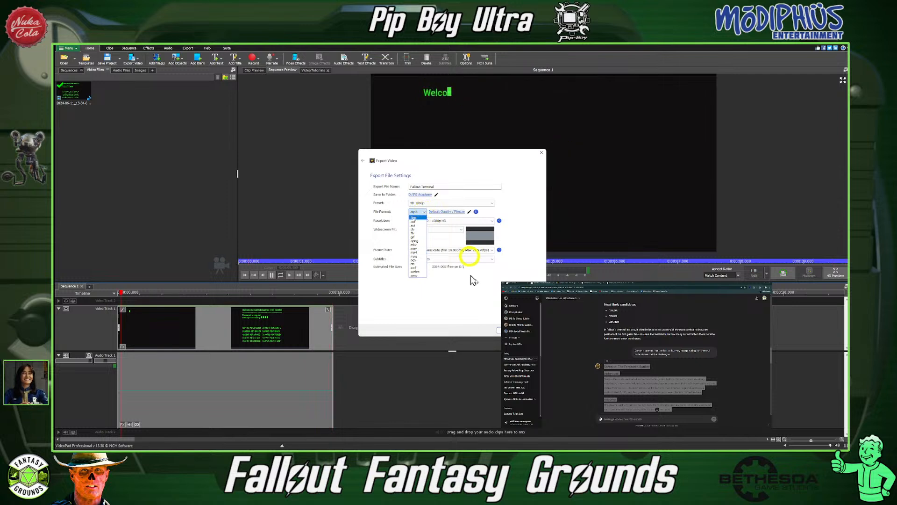
click(440, 84)
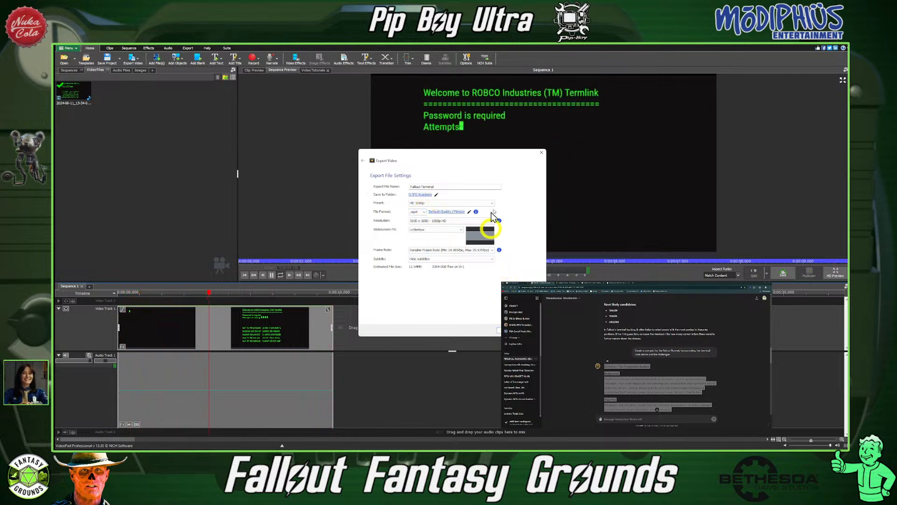
Export the Fallout Terminal video as a 1080p MP4 and pause the sequence preview.
click(474, 196)
click(499, 330)
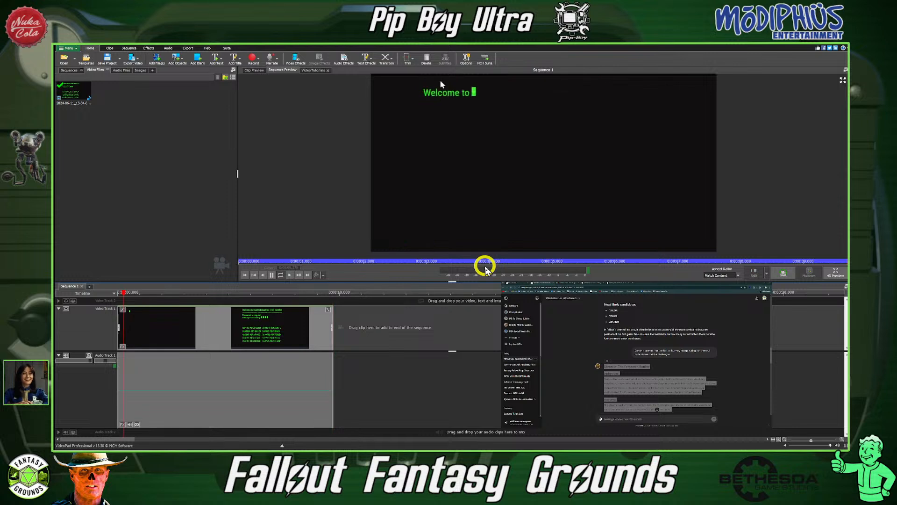
click(272, 274)
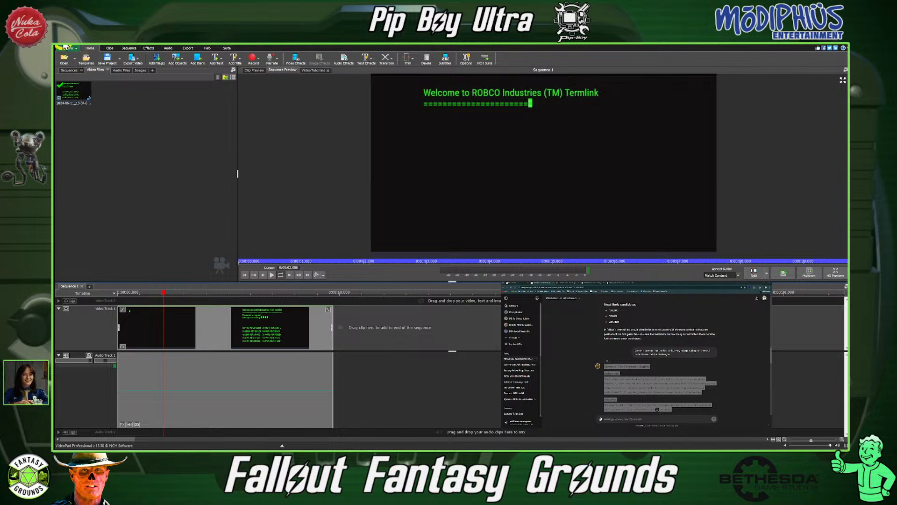
Open the FG Academy folder from the video export's save location and load Fallout Terminal.mp4 into Shutter Encoder.
click(187, 49)
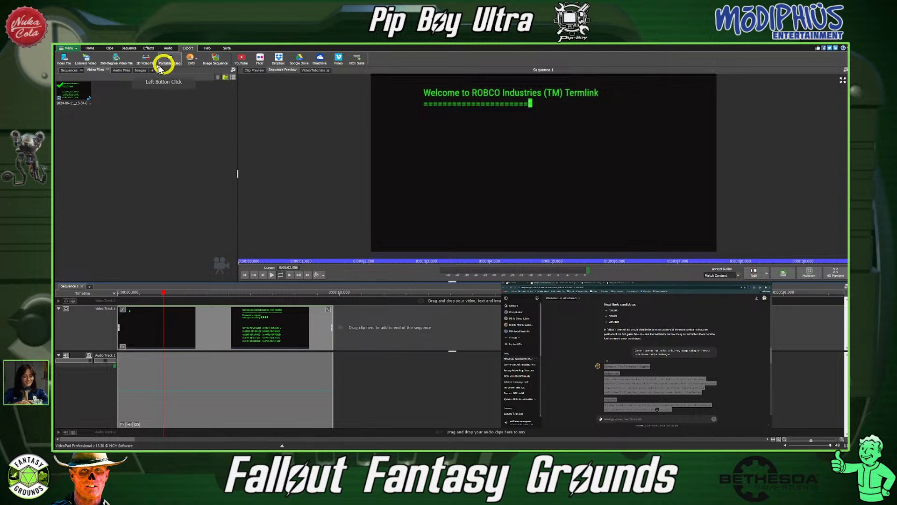
click(64, 58)
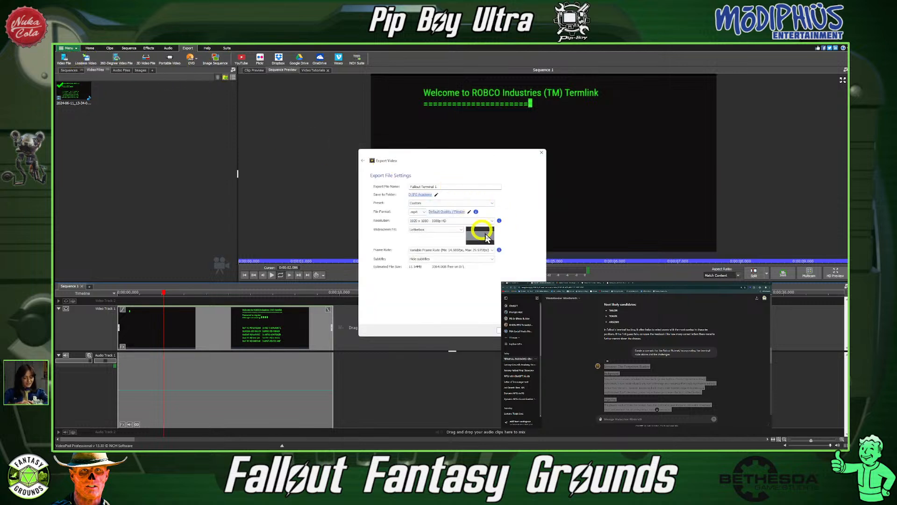
click(423, 195)
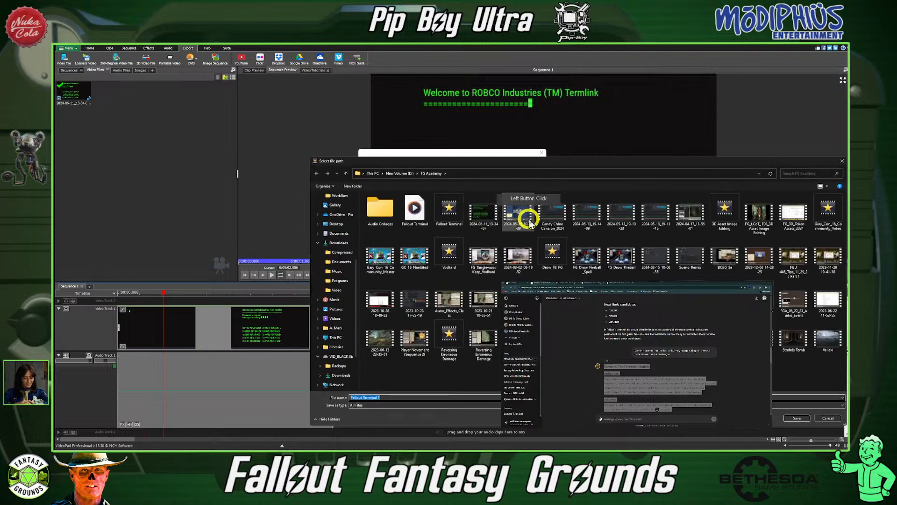
click(419, 213)
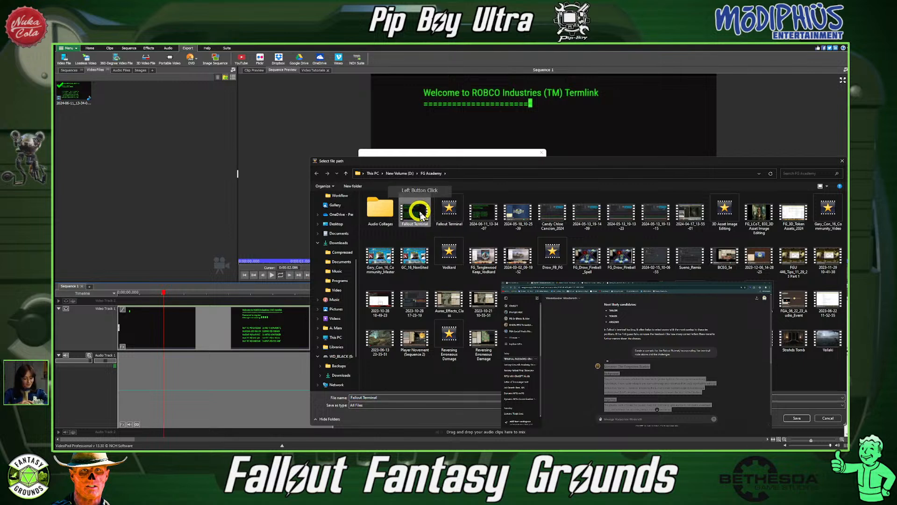
right_click(421, 213)
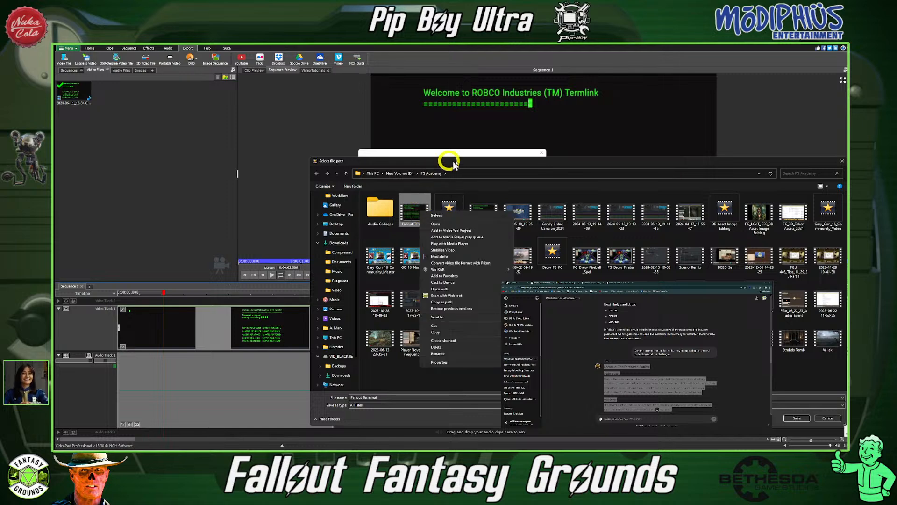
click(516, 165)
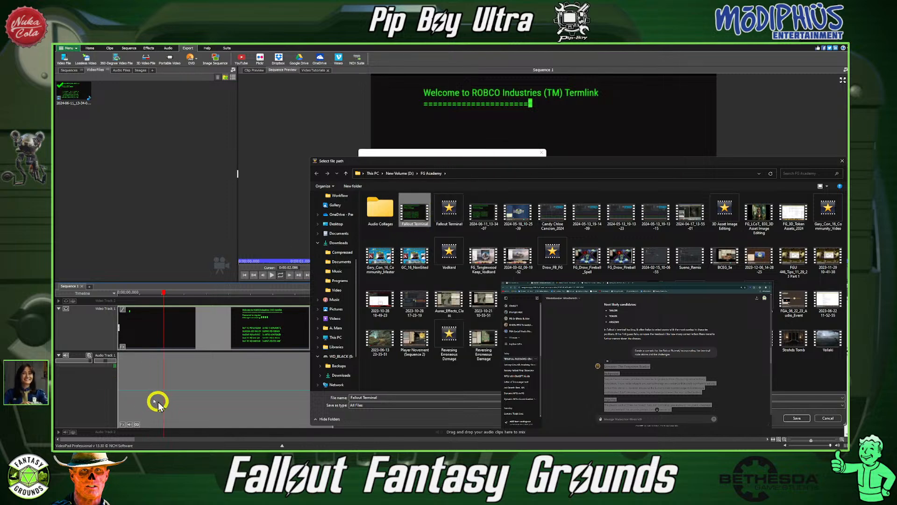
click(274, 438)
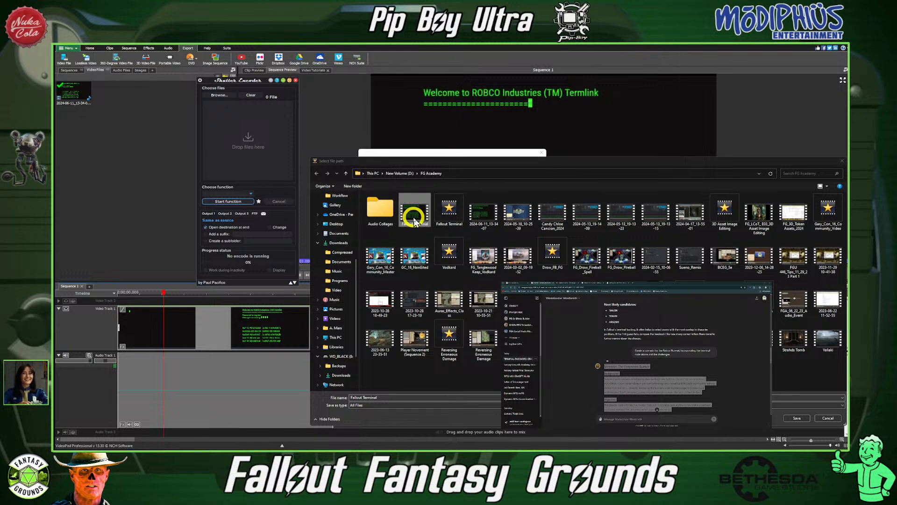
drag(413, 222, 242, 131)
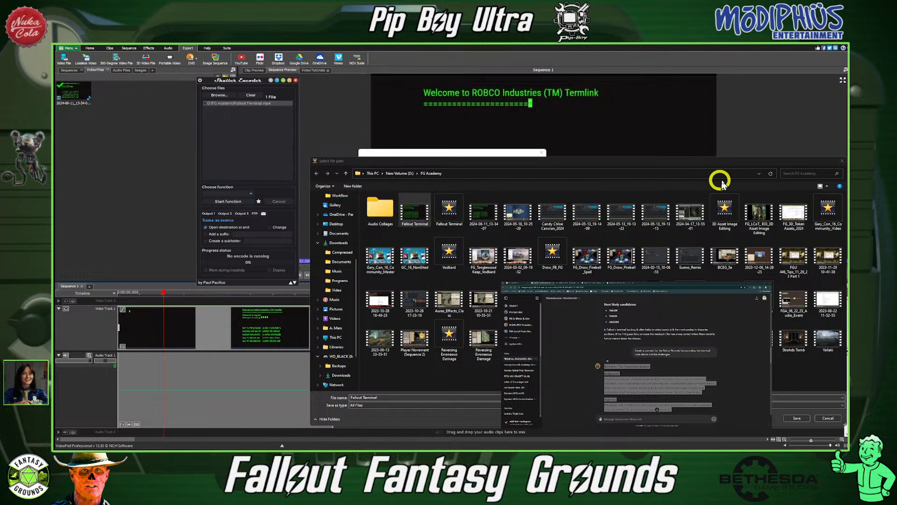
Dismiss the second export, close the video editor with the project changes saved, and close its thank-you web page.
click(842, 161)
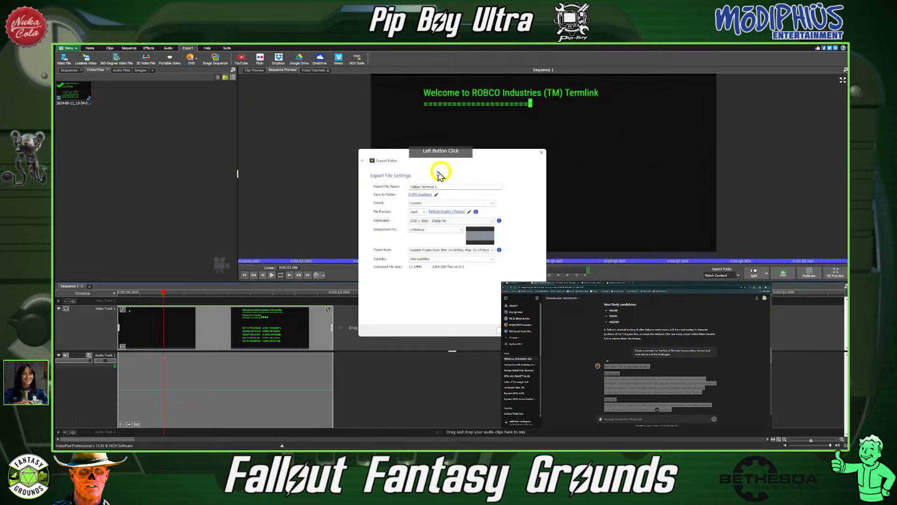
click(542, 152)
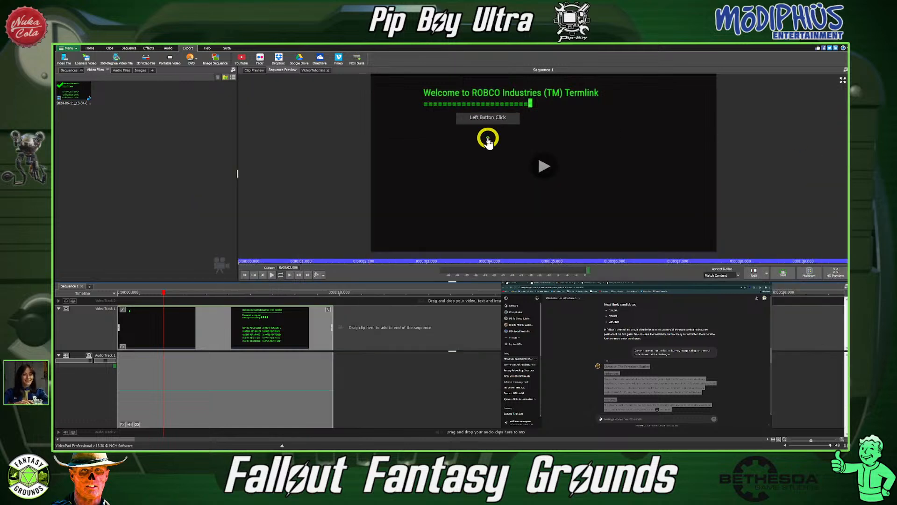
click(845, 43)
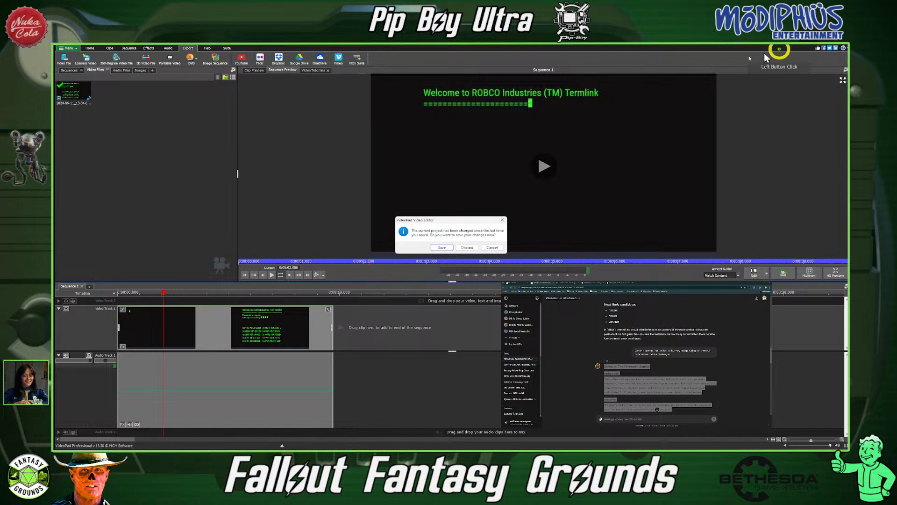
click(446, 248)
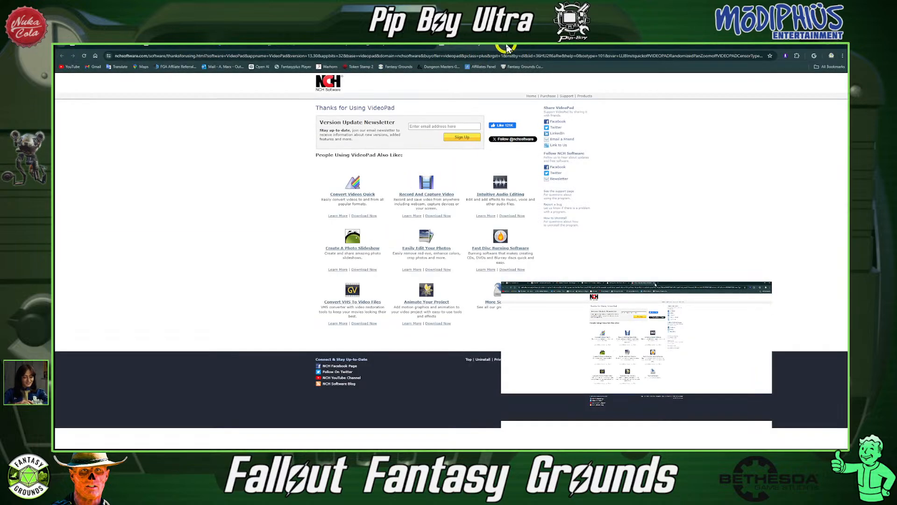
click(506, 47)
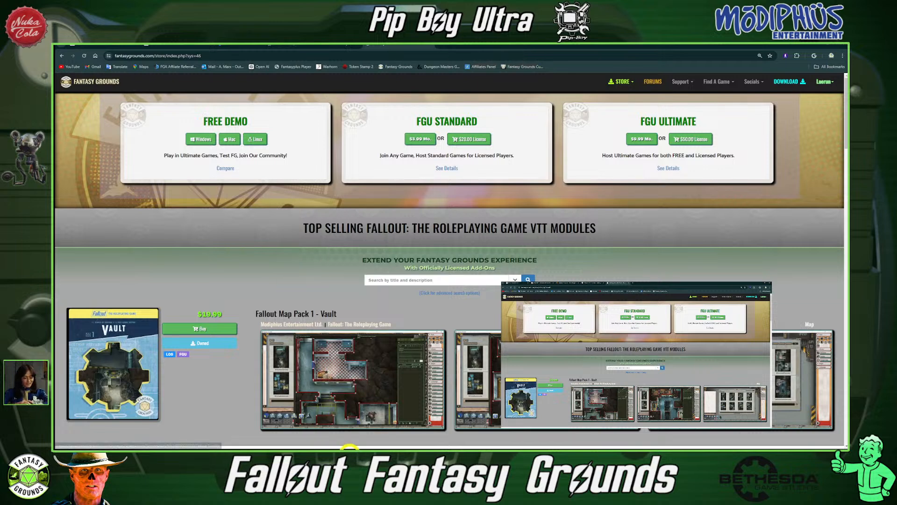
Switch to Shutter Encoder, choose the VP8 function, and review the video bitrate options while keeping auto.
click(346, 449)
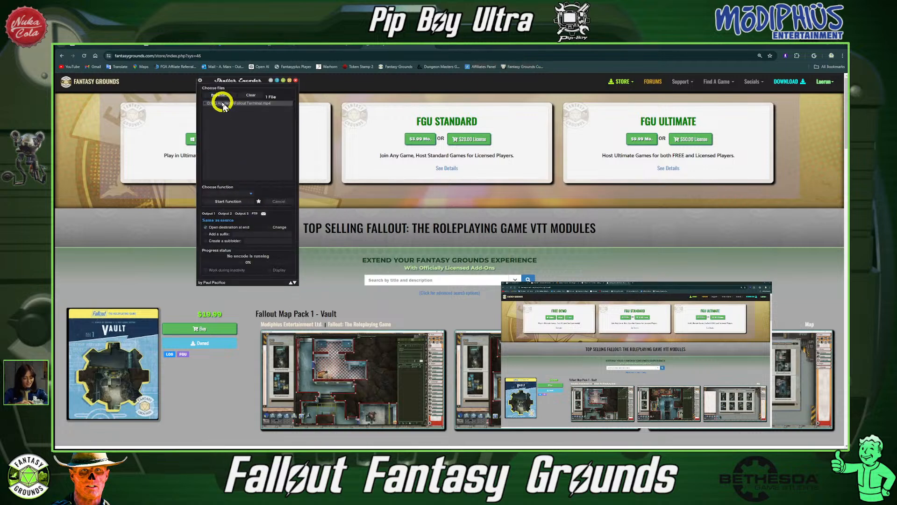
click(252, 193)
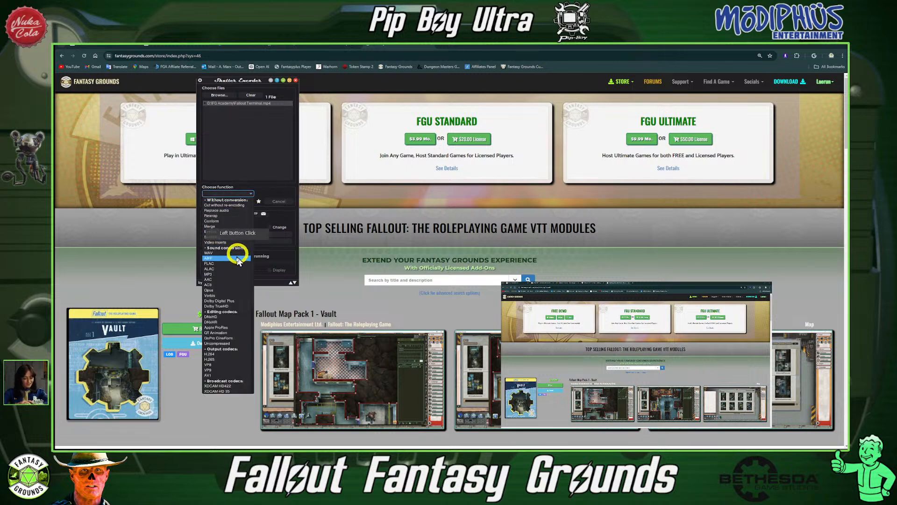
click(226, 365)
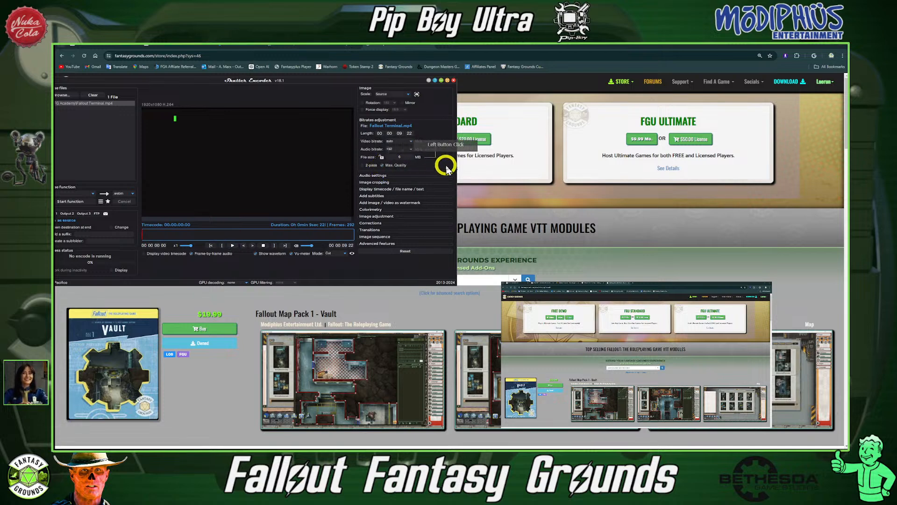
click(412, 142)
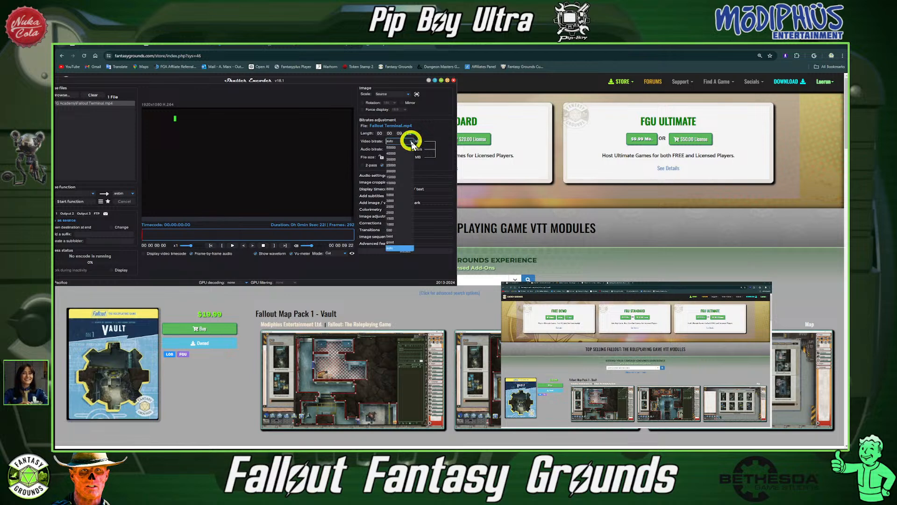
click(439, 129)
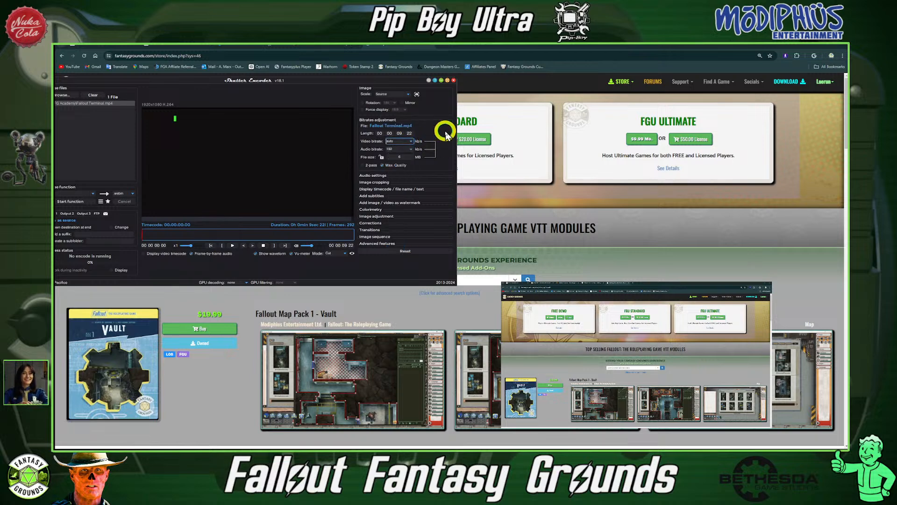
Set the encode's audio conversion to No audio and the Audio 1 track to No audio.
click(373, 176)
click(405, 182)
click(406, 187)
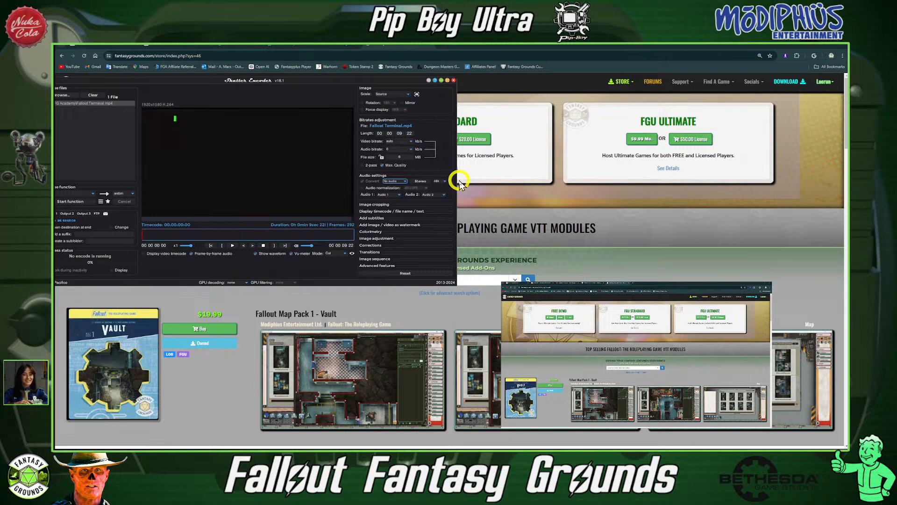
click(399, 195)
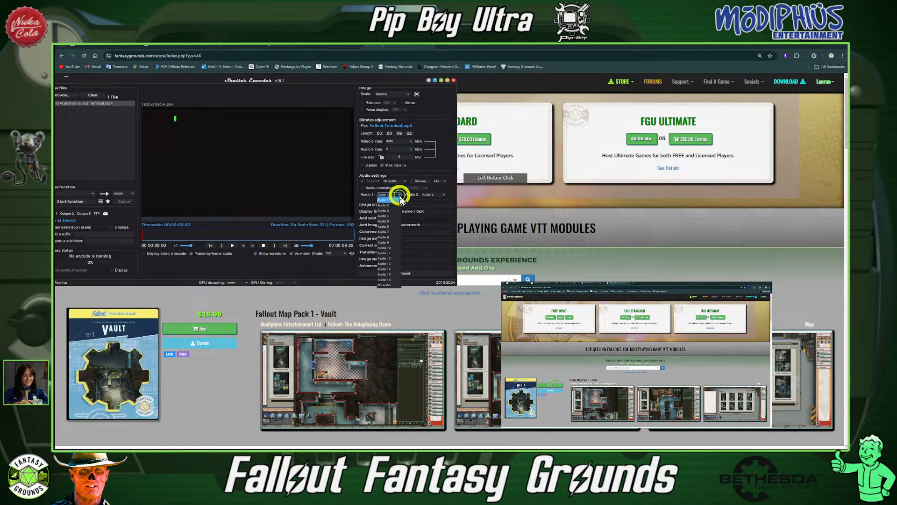
click(389, 286)
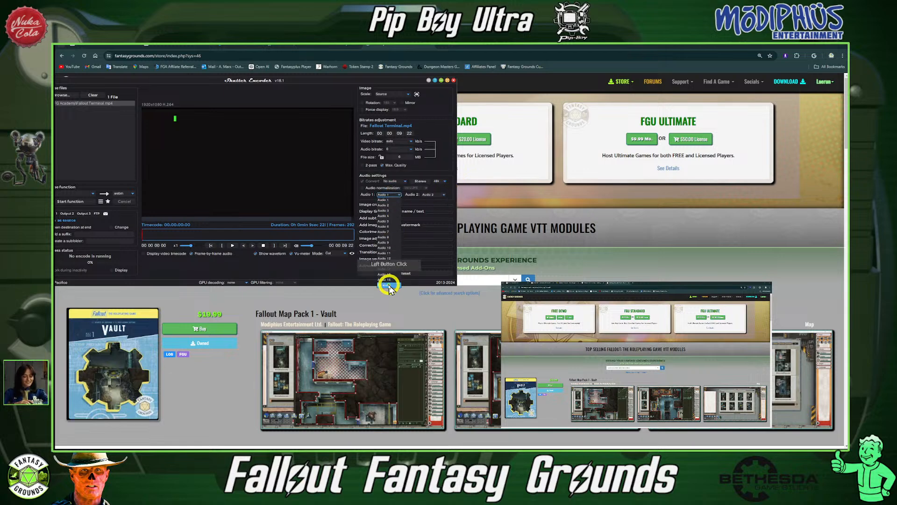
click(387, 285)
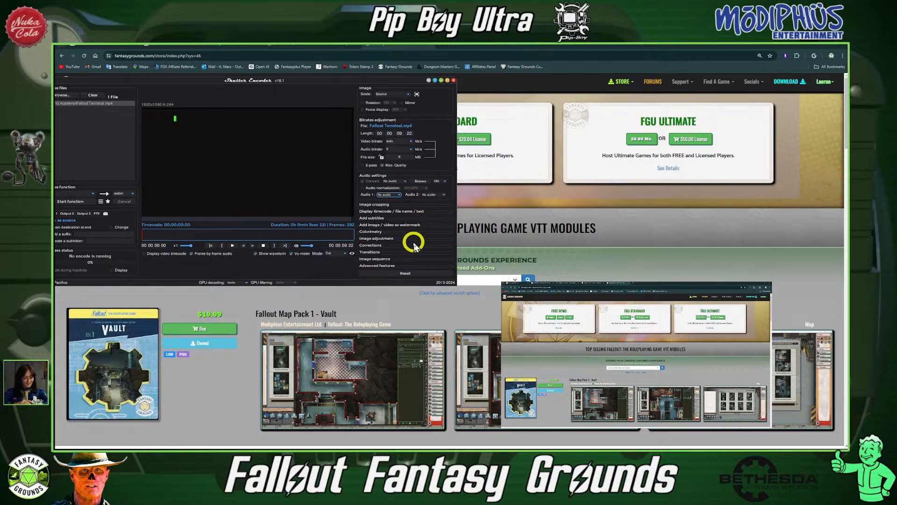
Review the transition and image sequence options, and start the VP8 conversion of Fallout Terminal.mp4.
click(382, 255)
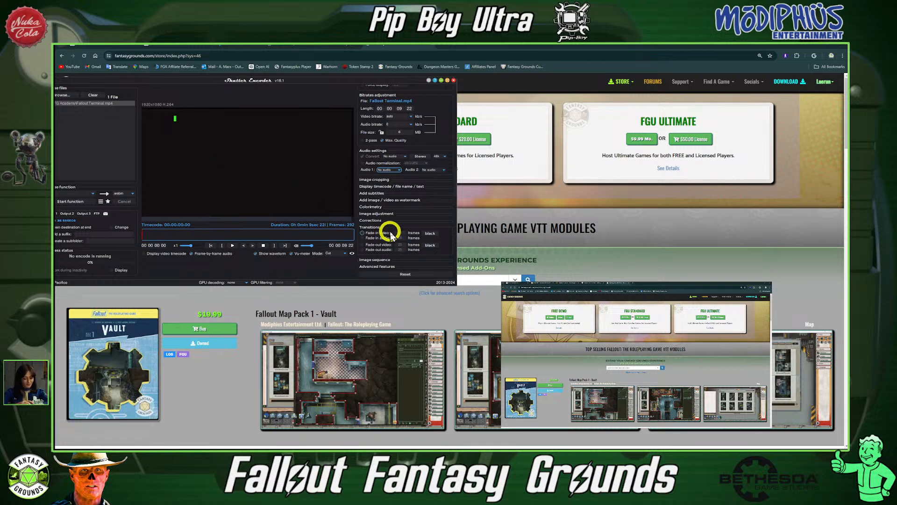
click(387, 260)
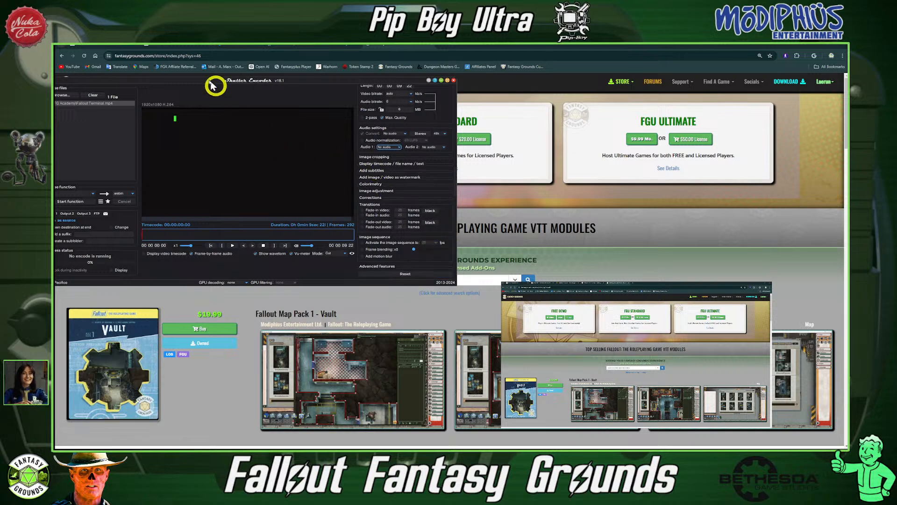
drag(204, 82, 305, 84)
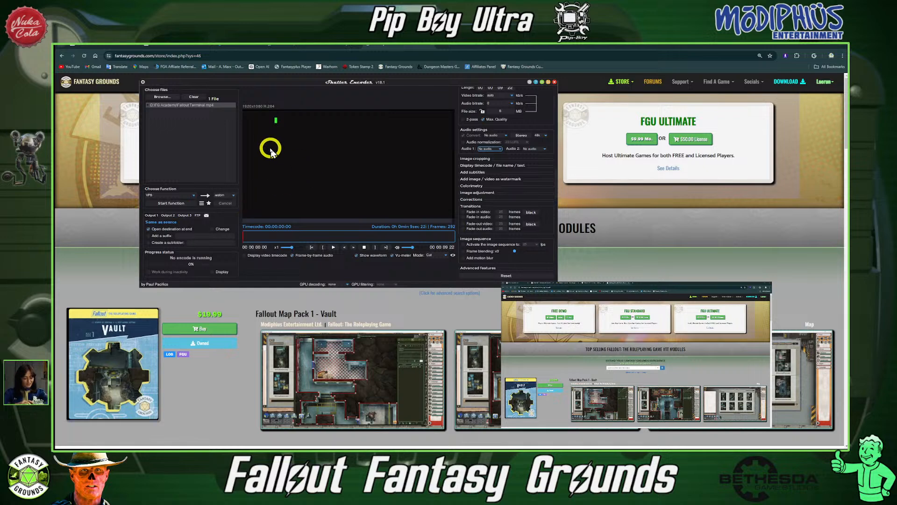
click(178, 203)
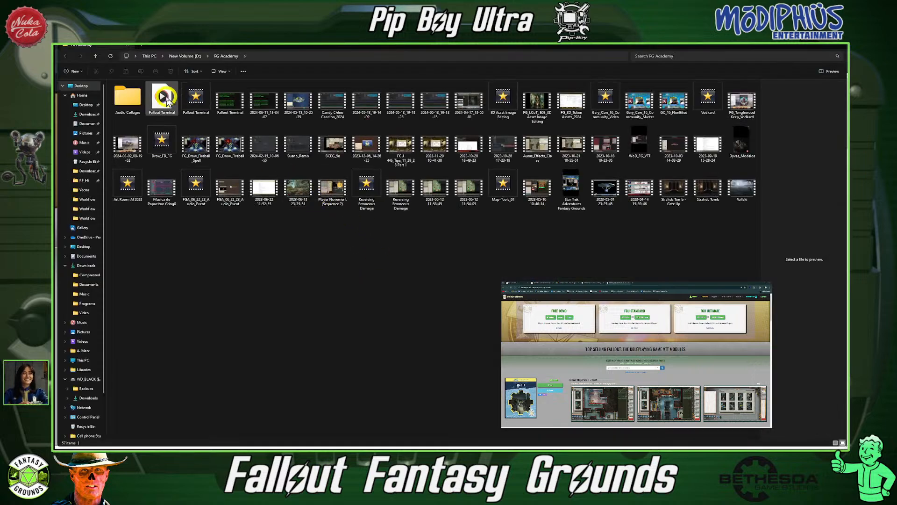
Cut the converted Fallout Terminal WebM file from the FG Academy folder, and close the folder window and Shutter Encoder.
click(171, 103)
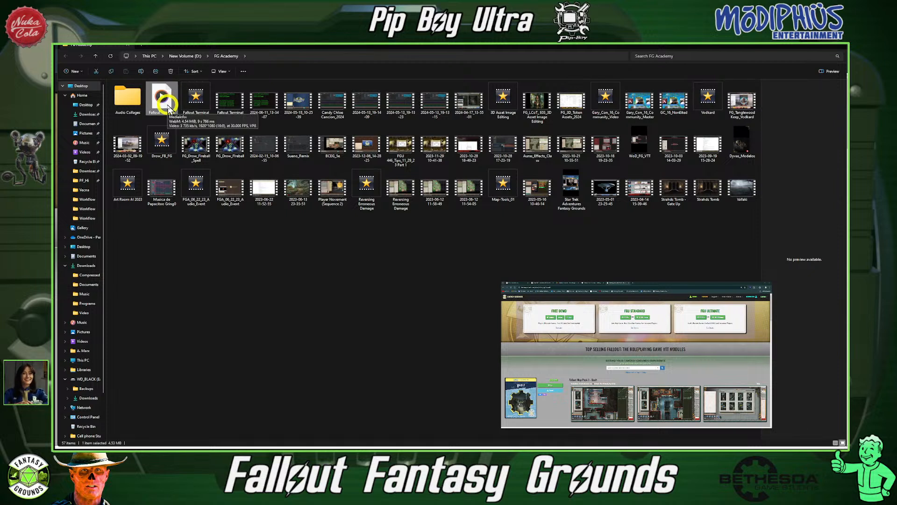
right_click(168, 104)
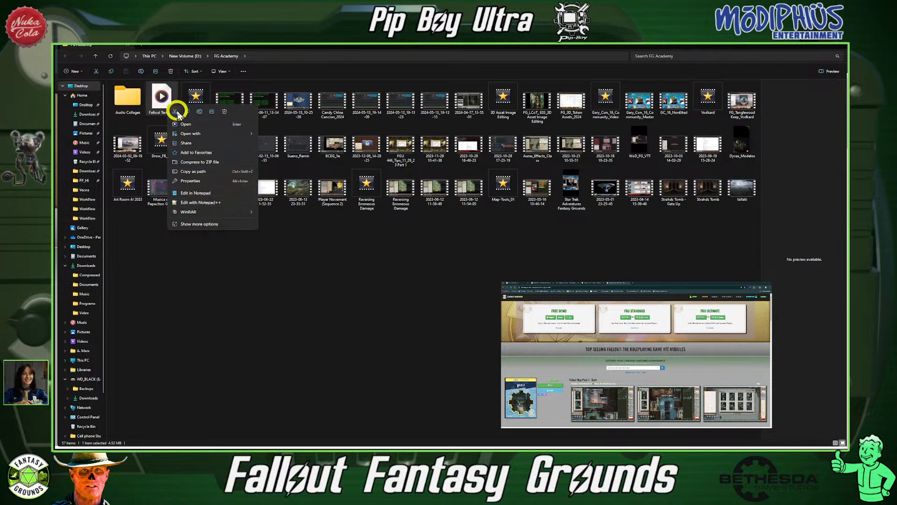
click(175, 111)
click(818, 46)
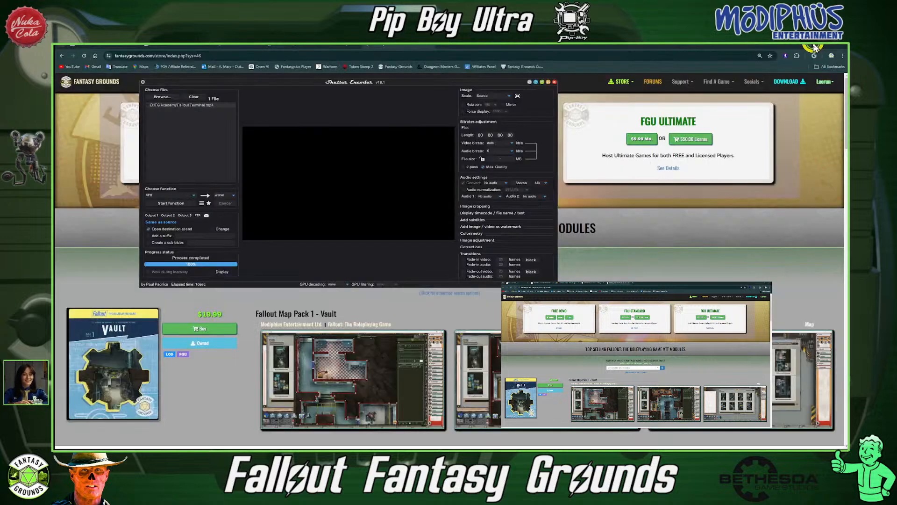
click(555, 83)
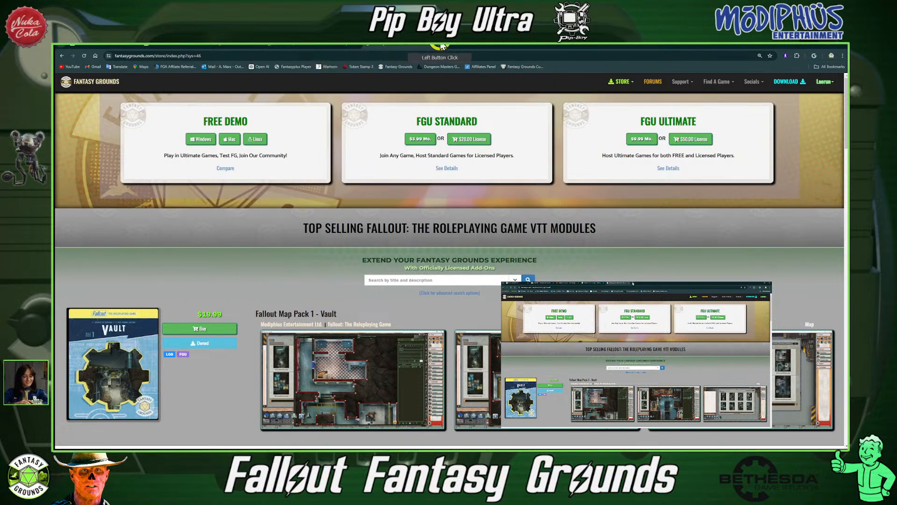
Look through the open web pages for the Fallout store modules, the Fallout 2d20 Ruleset wiki and the Shutter Encoder site.
scroll(345, 203, down, 3)
scroll(346, 215, up, 1)
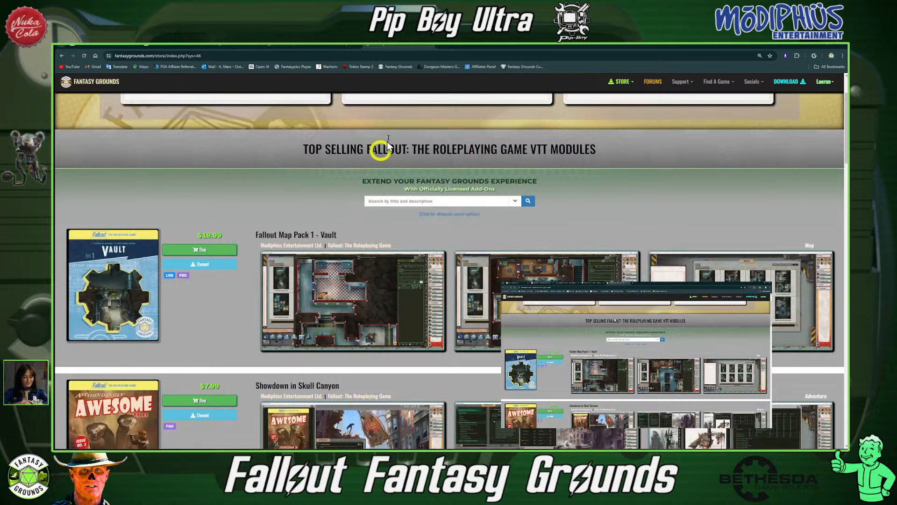
click(430, 47)
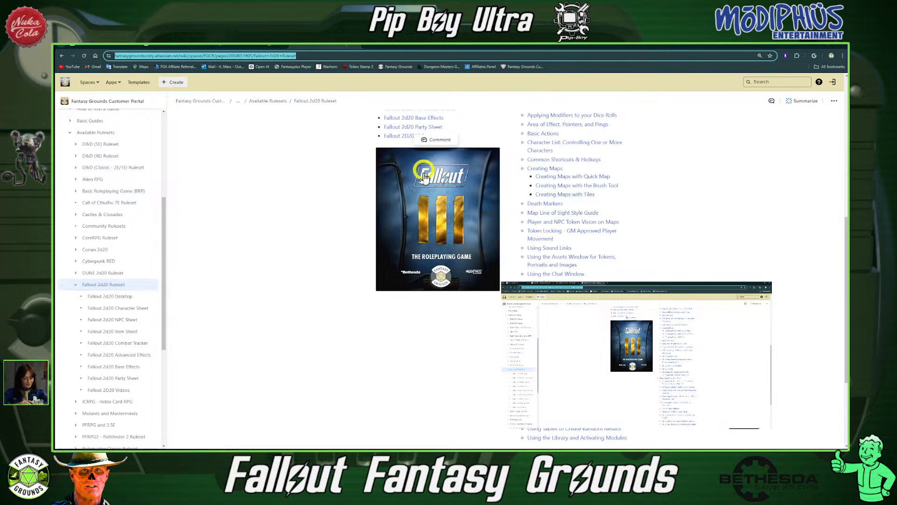
click(356, 48)
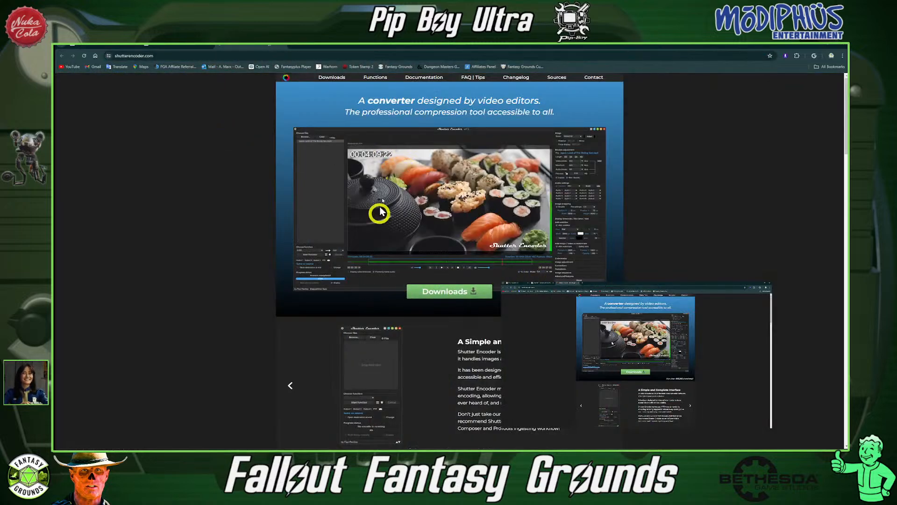
Review the Forgotten Bunker scenario and the terminal password analysis in the Wastelander Wordsmith chat.
click(282, 47)
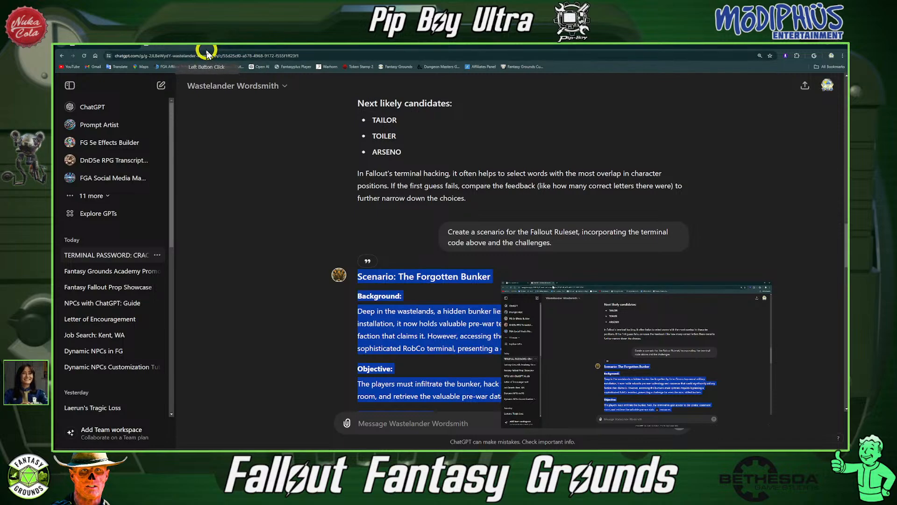
scroll(506, 279, down, 1)
click(507, 279)
scroll(507, 279, down, 5)
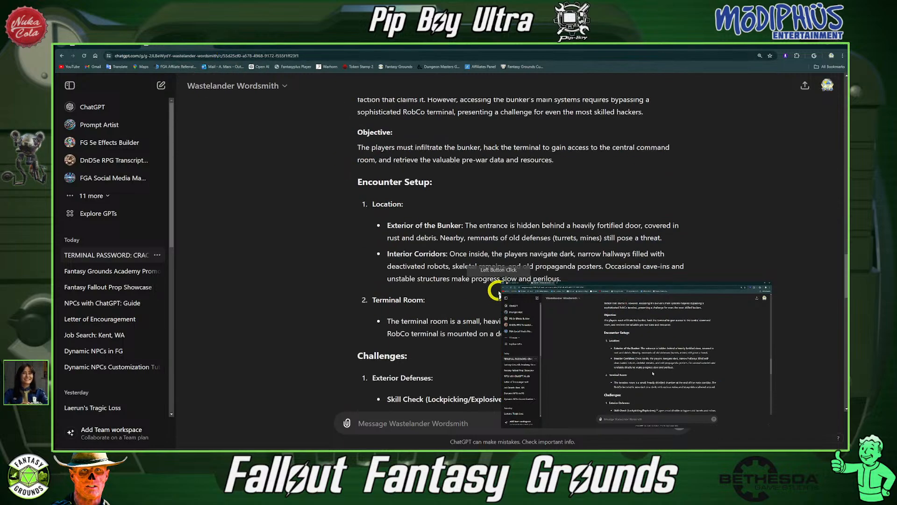
scroll(465, 283, down, 4)
scroll(444, 291, up, 15)
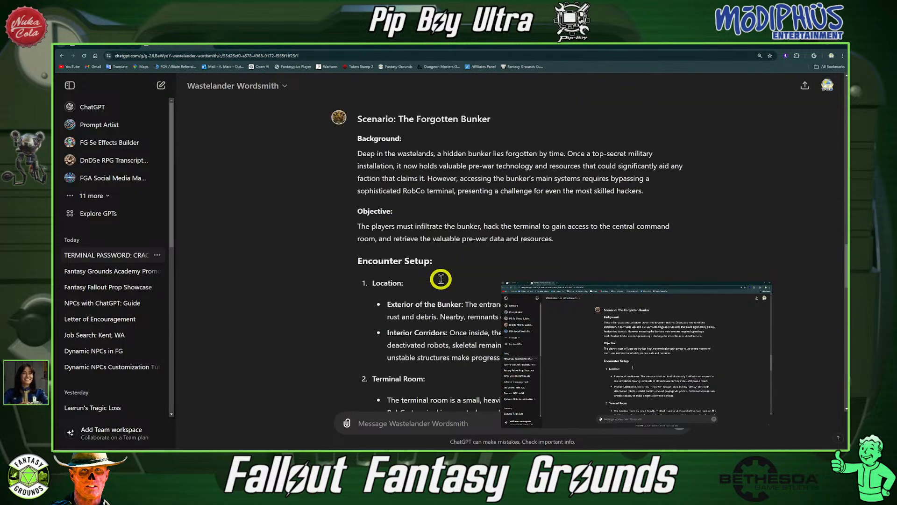
scroll(411, 223, up, 5)
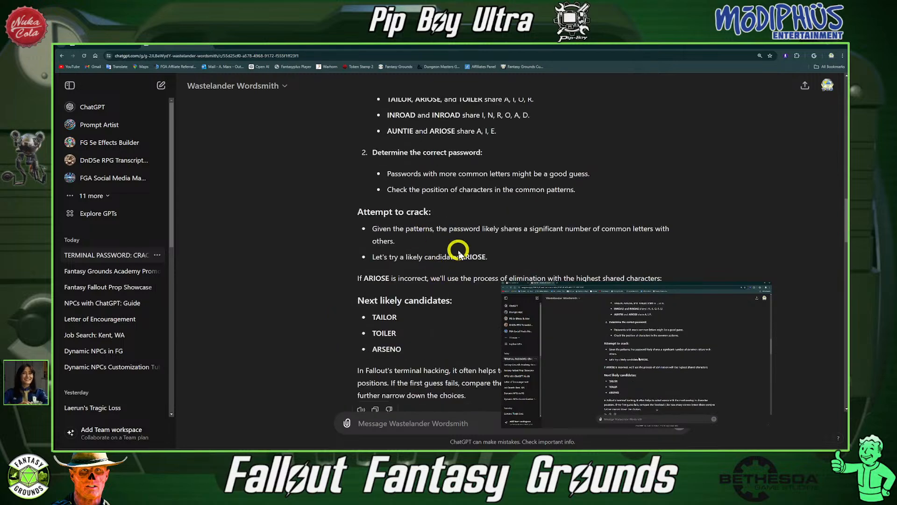
scroll(401, 252, up, 9)
scroll(402, 187, down, 1)
scroll(419, 208, up, 1)
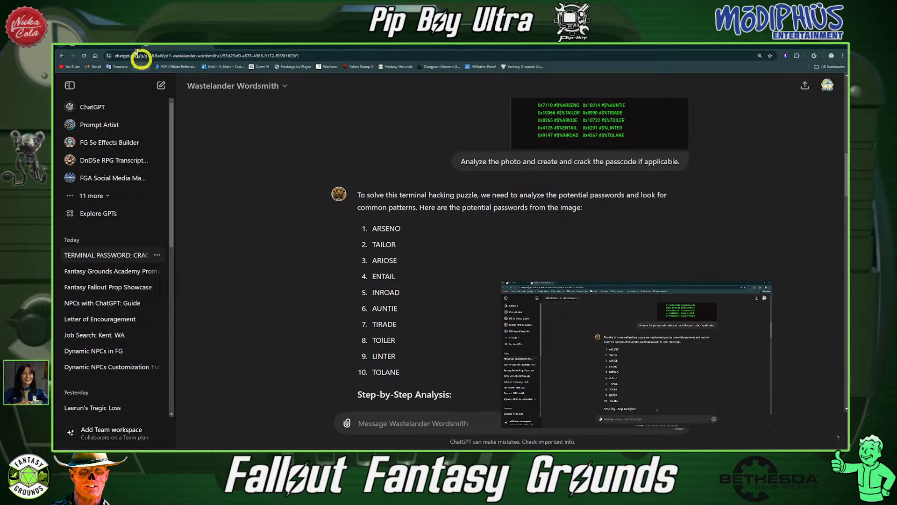
Look at the ROBCO terminal page on CodePen, and return to the Wastelander Wordsmith chat.
click(117, 46)
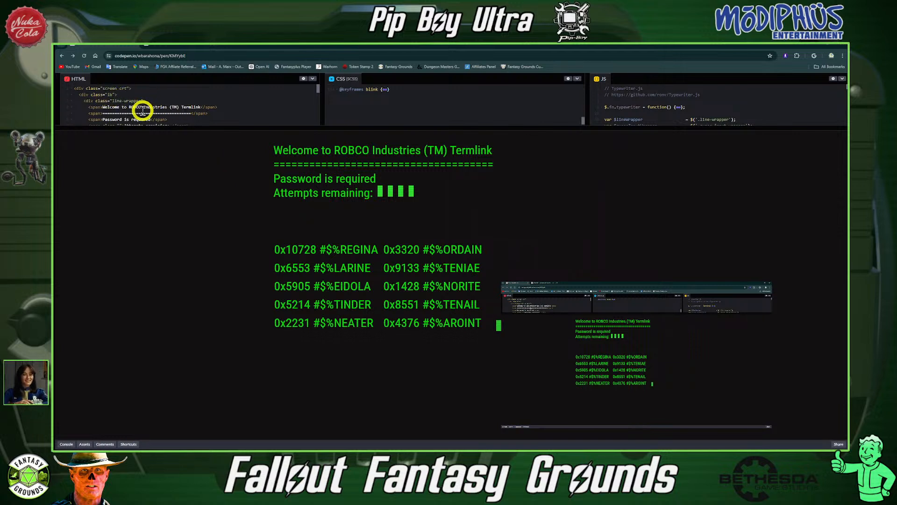
click(108, 108)
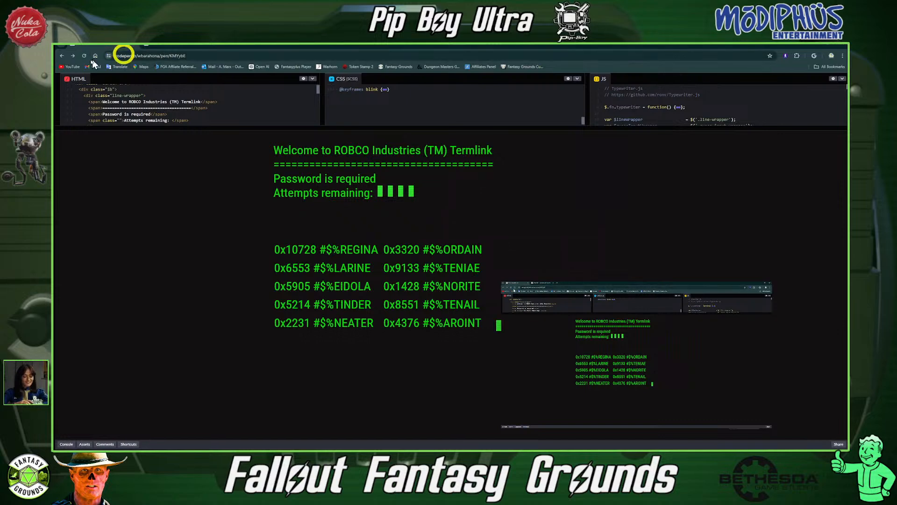
click(136, 48)
click(480, 94)
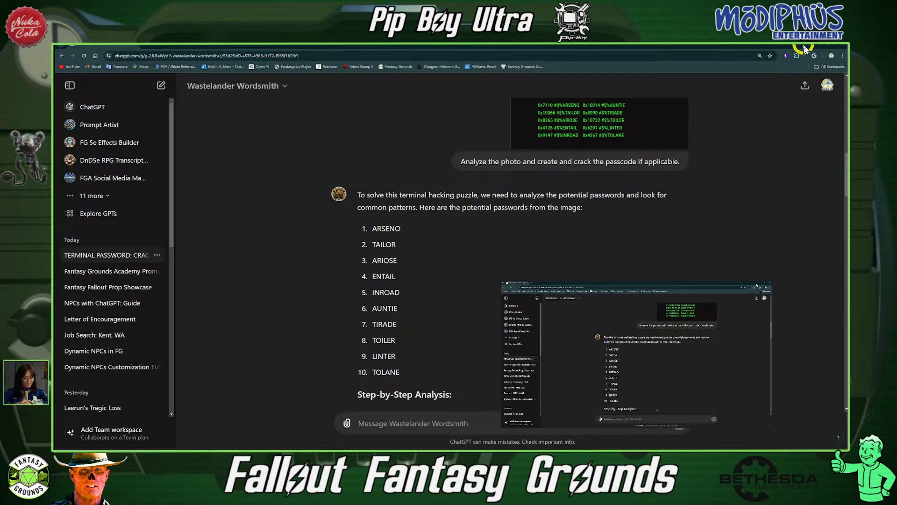
Switch to Fantasy Grounds, open the Assets window on its images and move it clear of the Notes window.
click(813, 48)
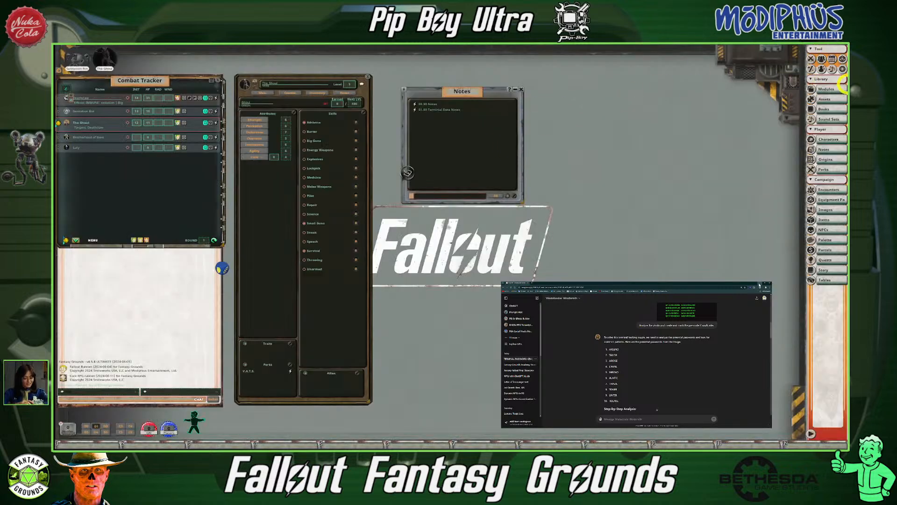
click(835, 101)
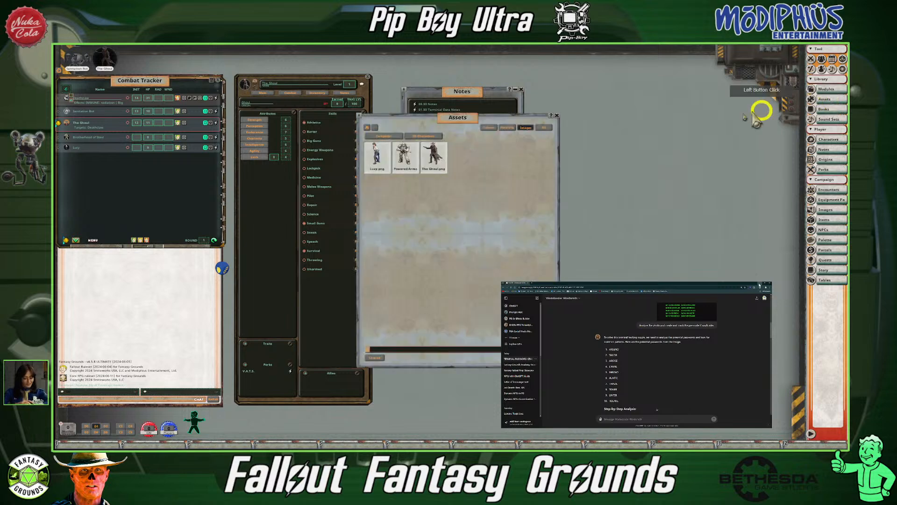
drag(452, 119, 513, 129)
click(586, 138)
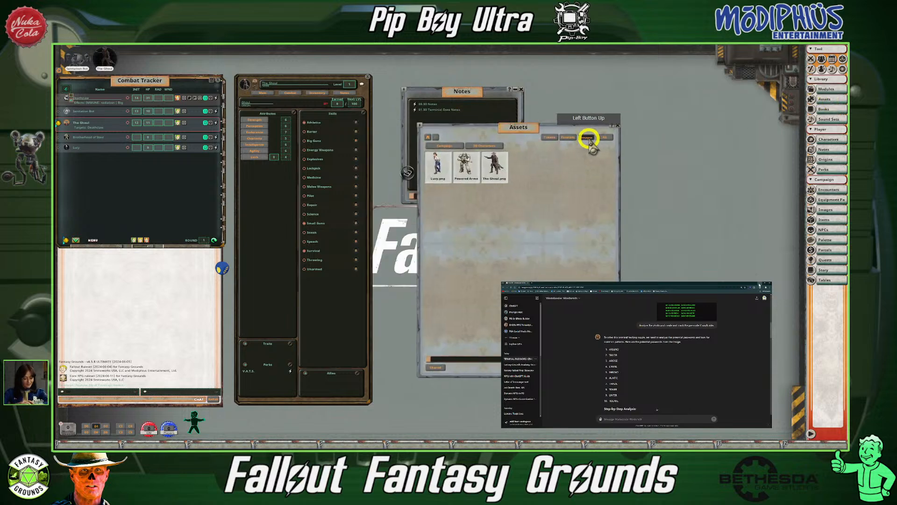
Browse the campaign's assets of all types, and check the Fantasy Grounds data folder on disk before closing it.
click(428, 137)
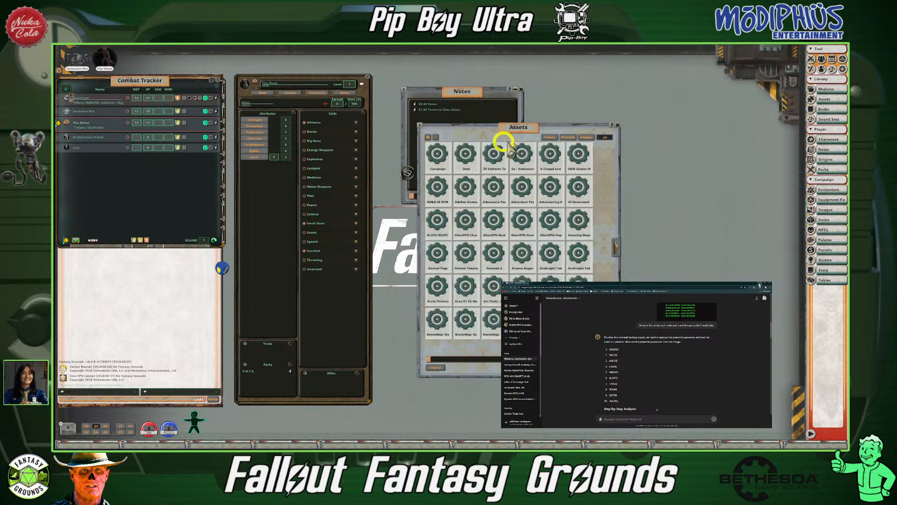
click(440, 156)
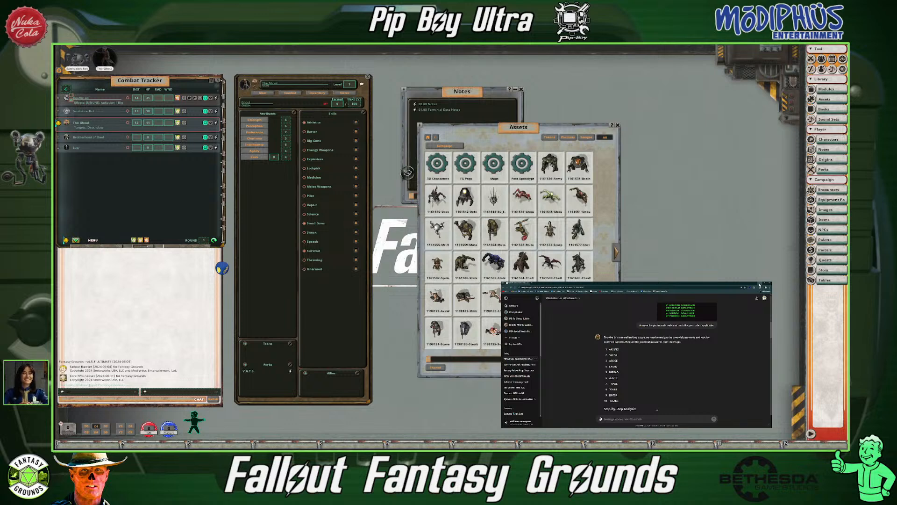
click(586, 367)
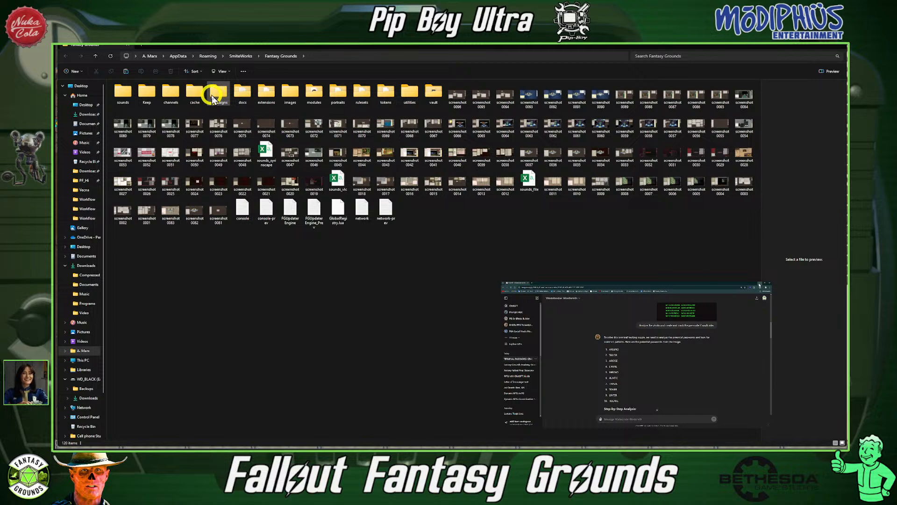
click(841, 48)
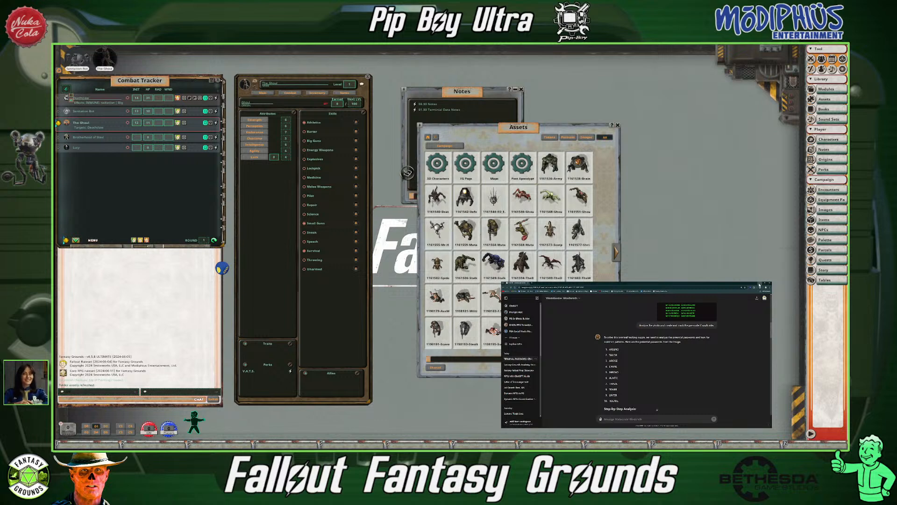
Limit the assets to images, go into the Campaign group and open its images folder on disk.
click(586, 137)
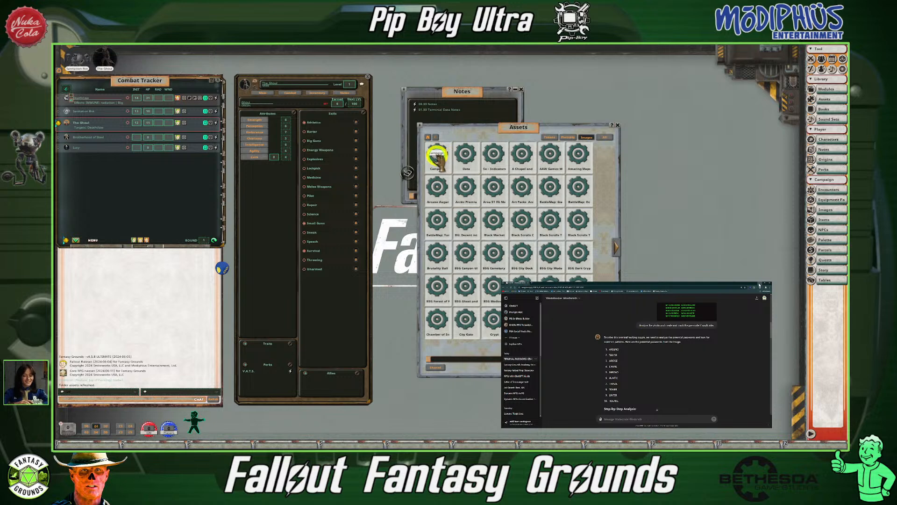
click(436, 157)
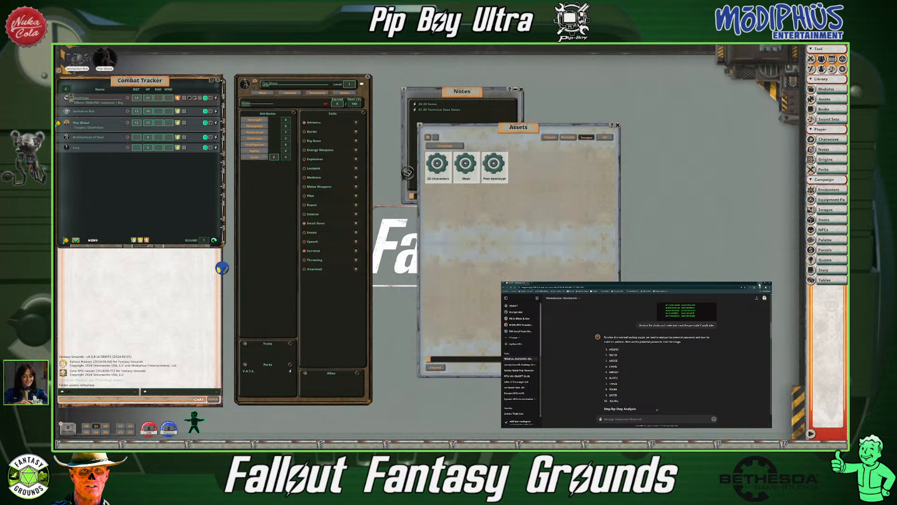
click(600, 367)
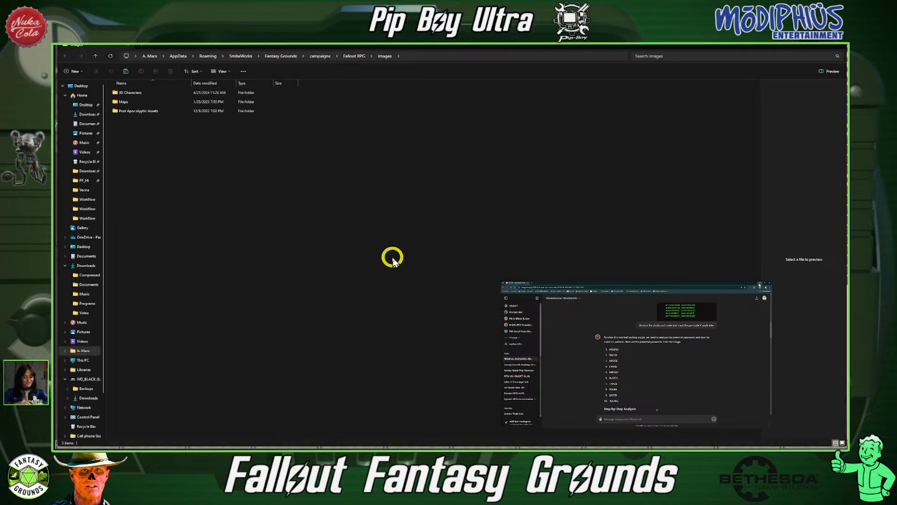
Create a folder named Fallout Props in the Fallout RPG campaign's images folder.
right_click(148, 130)
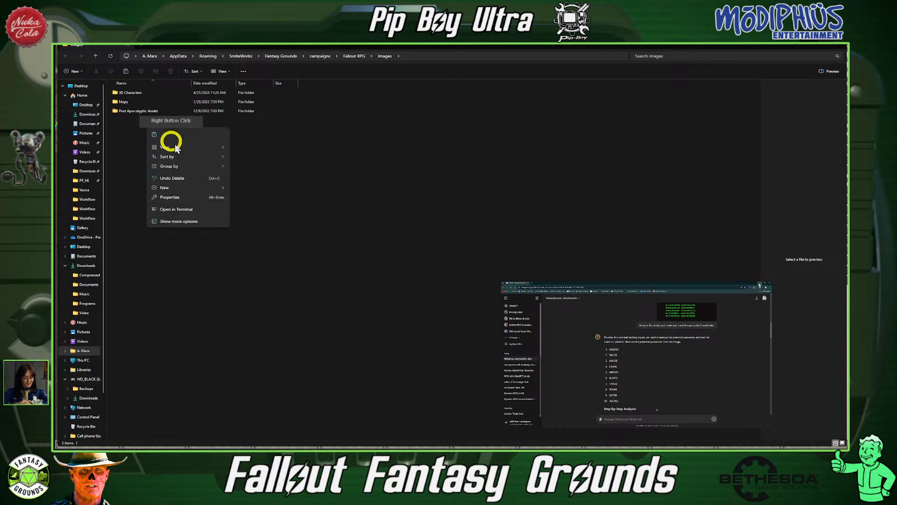
mouse_move(177, 189)
click(244, 189)
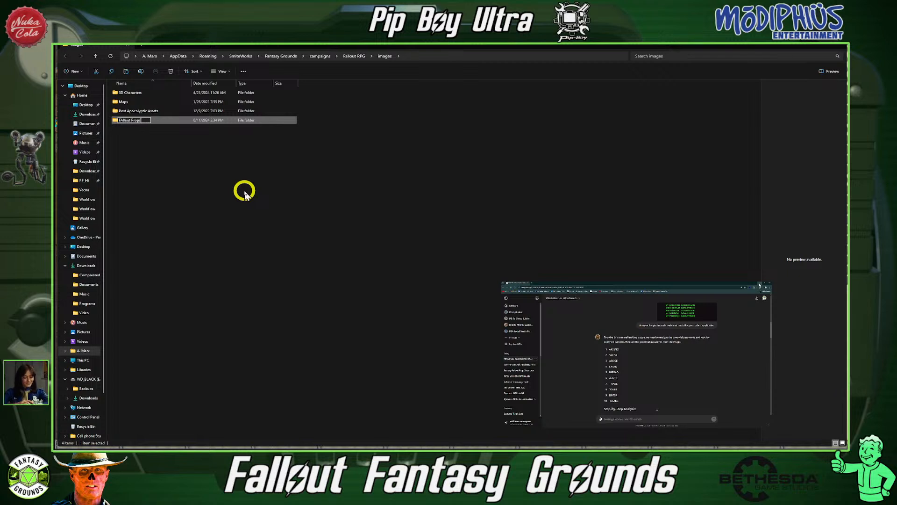
click(123, 120)
key(Delete)
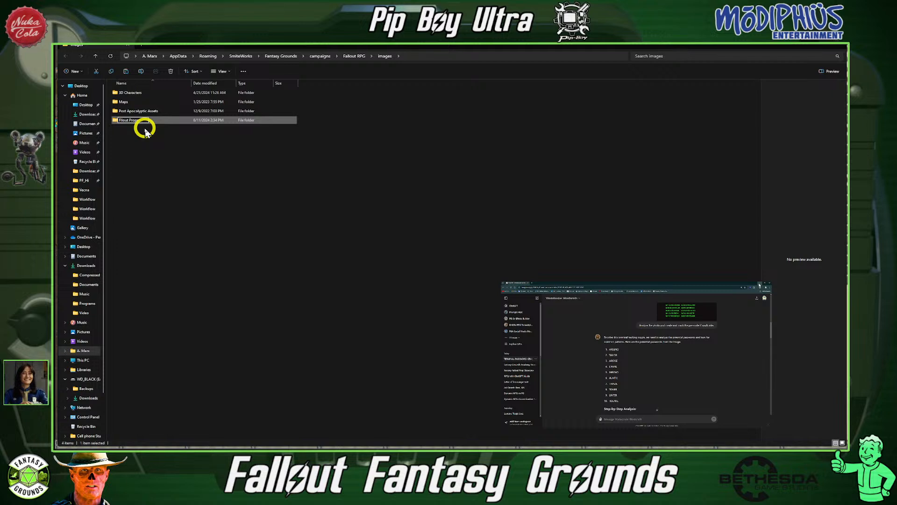
text(a)
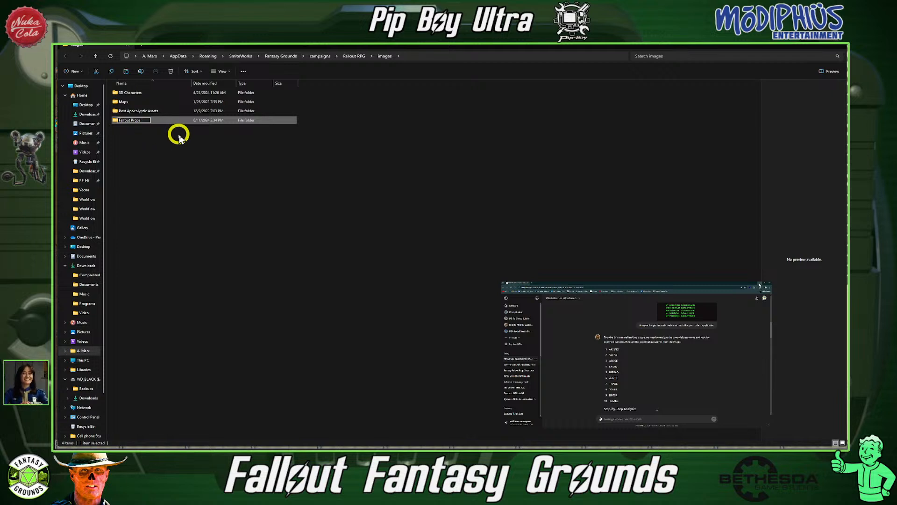
click(179, 139)
Paste the Fallout Terminal WebM file into the Fallout Props folder and close the folder window.
double_click(133, 121)
key(ctrl+v)
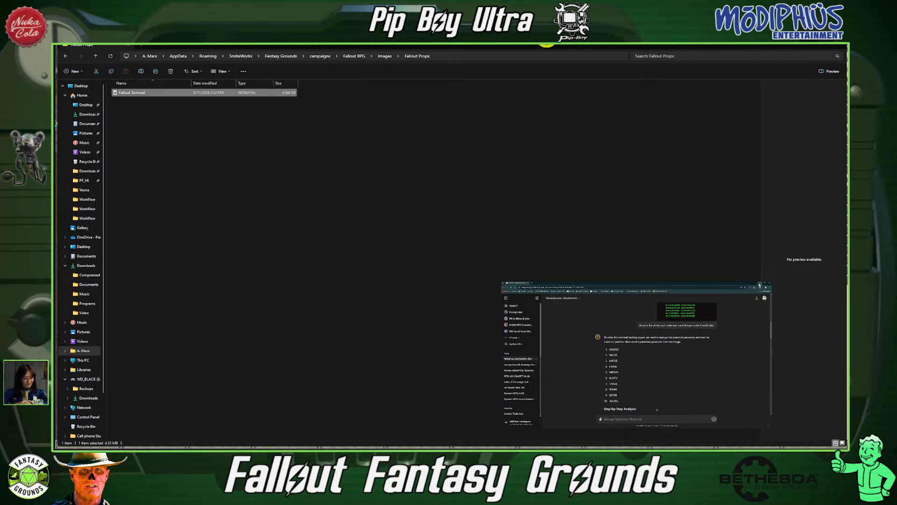
click(845, 48)
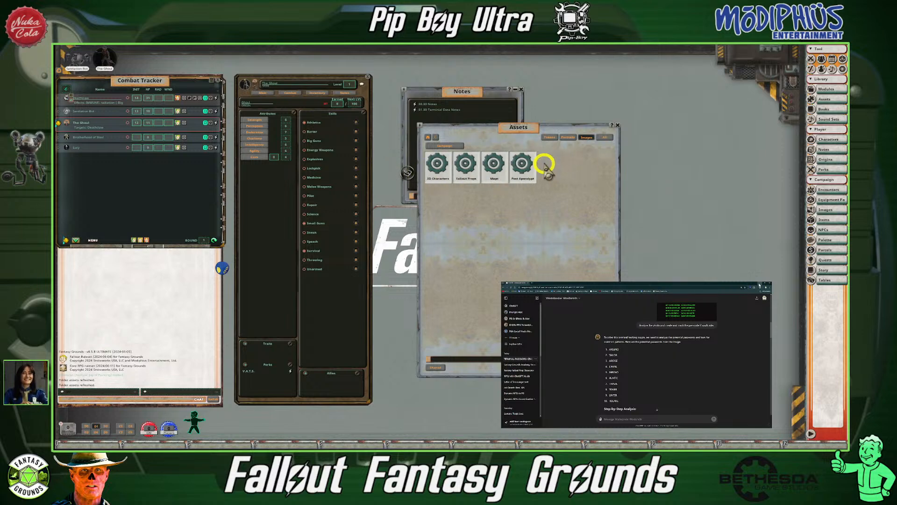
Preview the Fallout Terminal asset from the Fallout Props folder, and place the preview window over the character sheet.
click(466, 166)
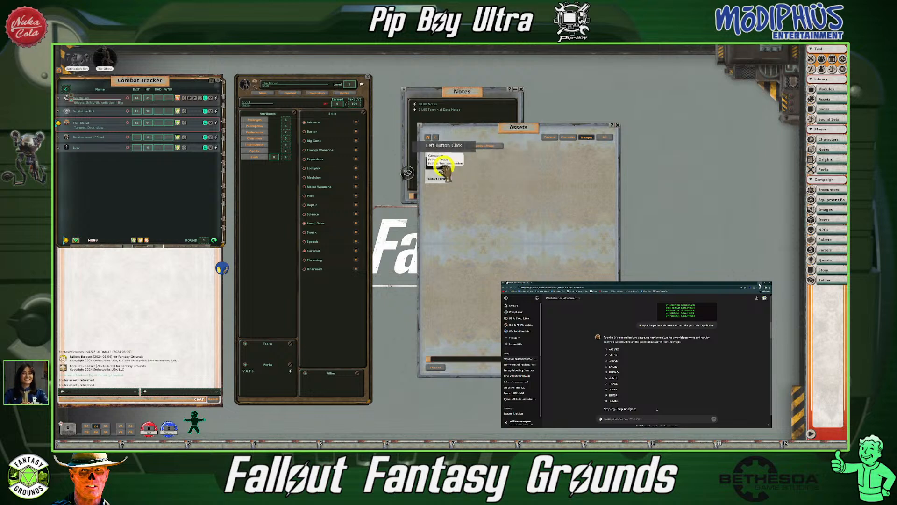
click(437, 166)
drag(457, 184, 294, 95)
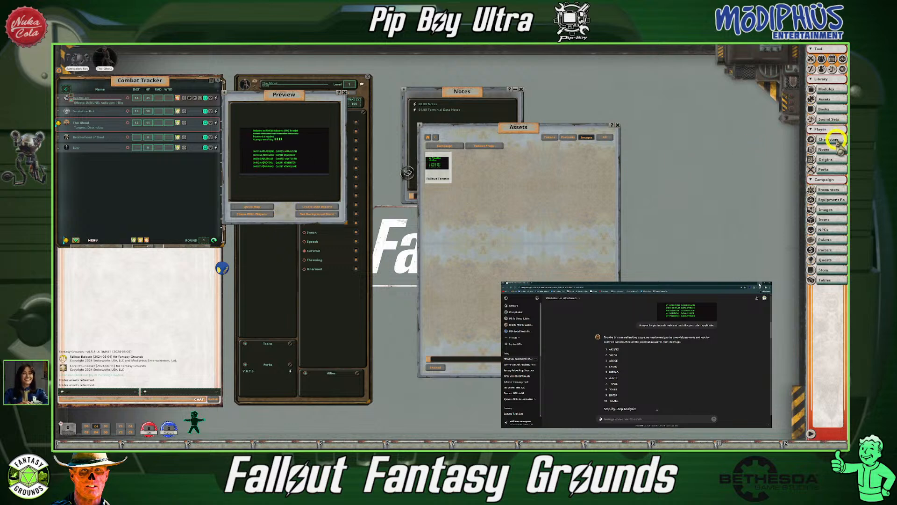
Open the campaign's Images list, place it beside the preview and look through its groups.
click(829, 211)
drag(637, 90, 456, 95)
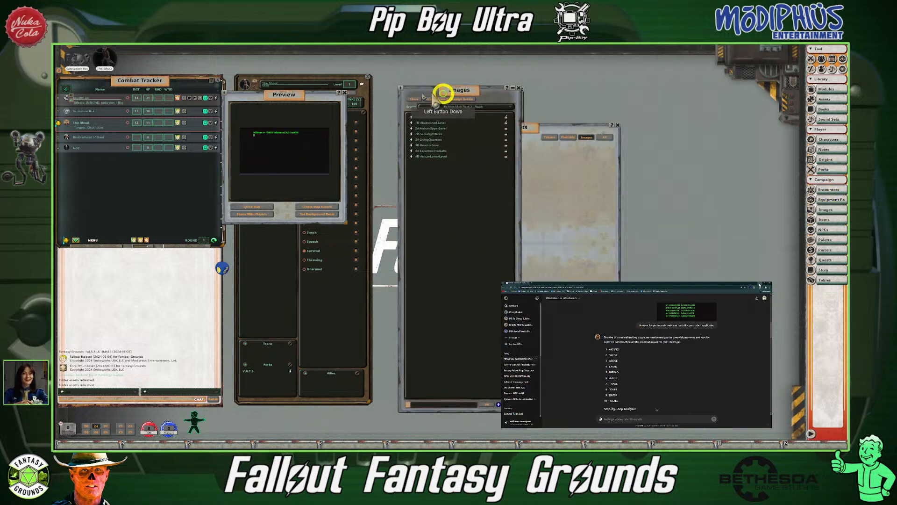
click(491, 108)
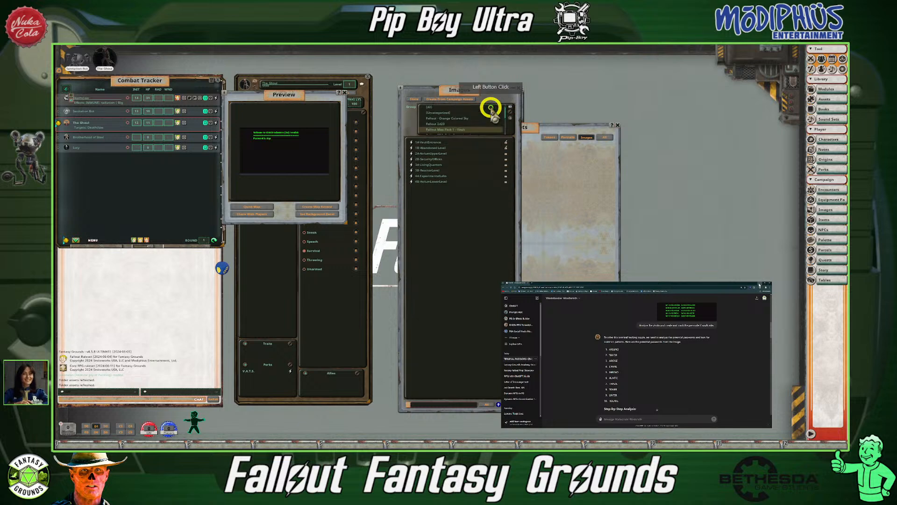
scroll(495, 129, down, 3)
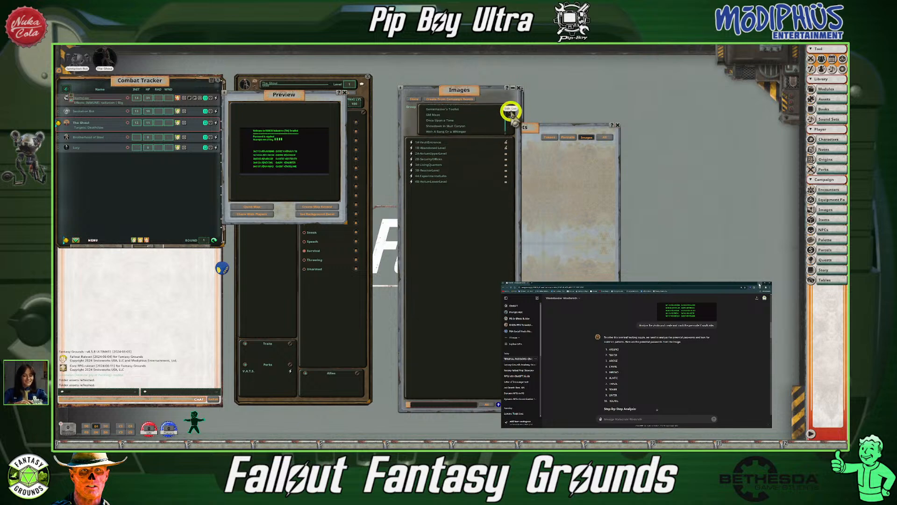
scroll(502, 117, up, 4)
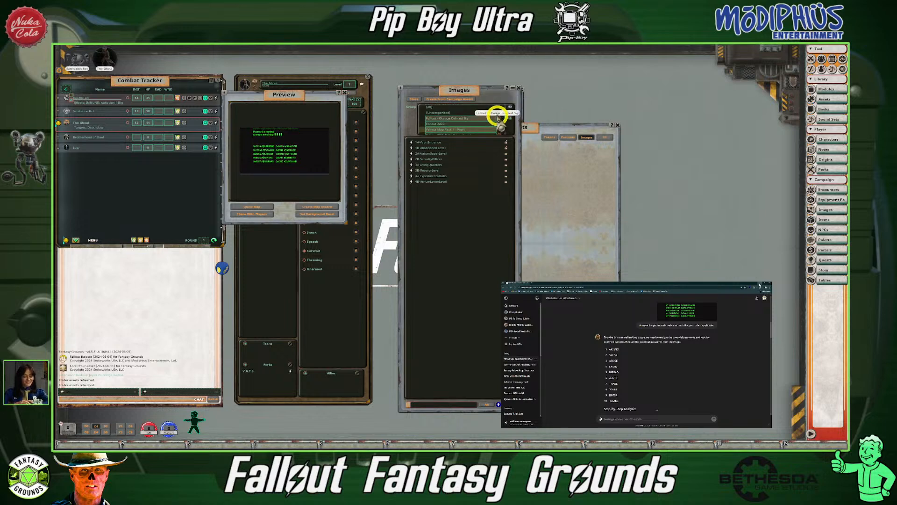
Add a new group named Props to the Images list, finish editing the groups and look through them.
click(511, 118)
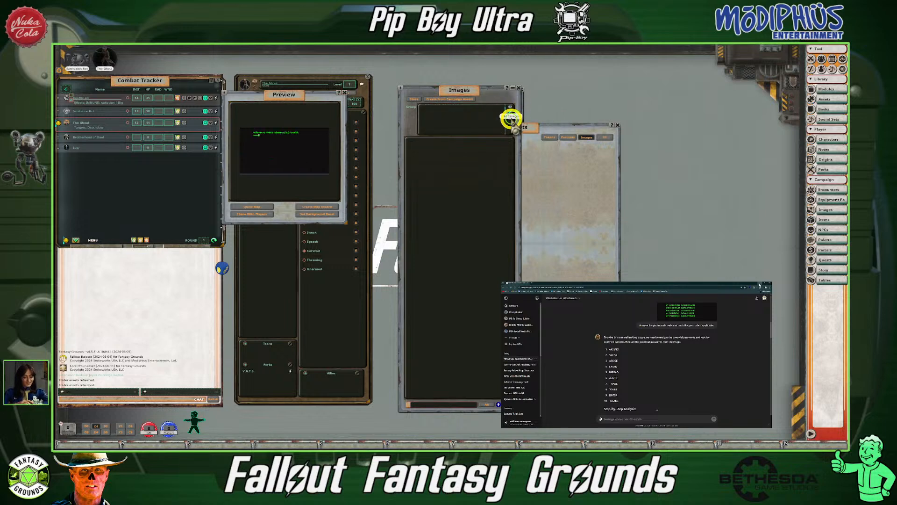
click(453, 113)
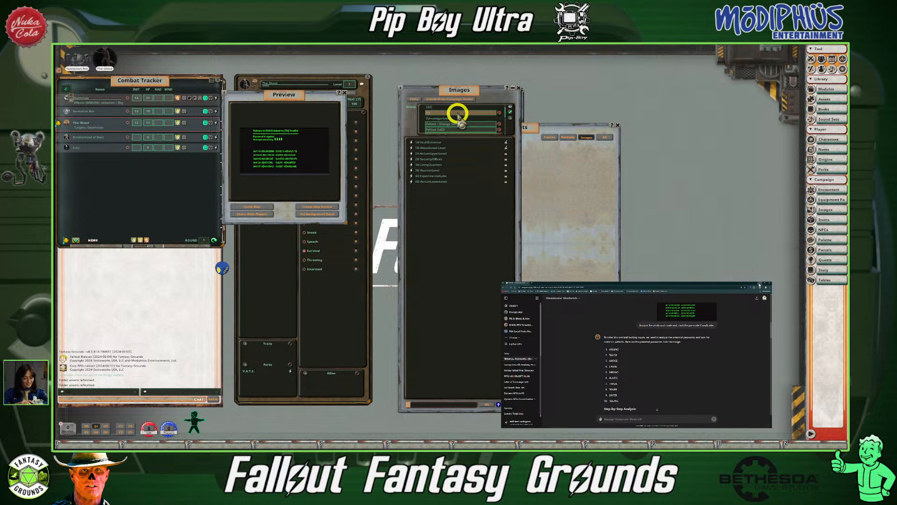
text(Props)
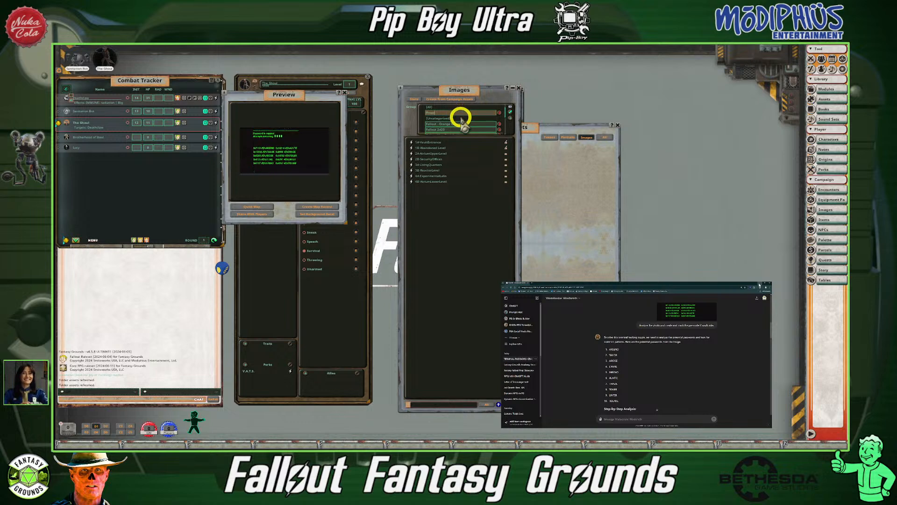
click(511, 113)
scroll(452, 133, down, 1)
scroll(453, 134, up, 1)
scroll(465, 133, down, 1)
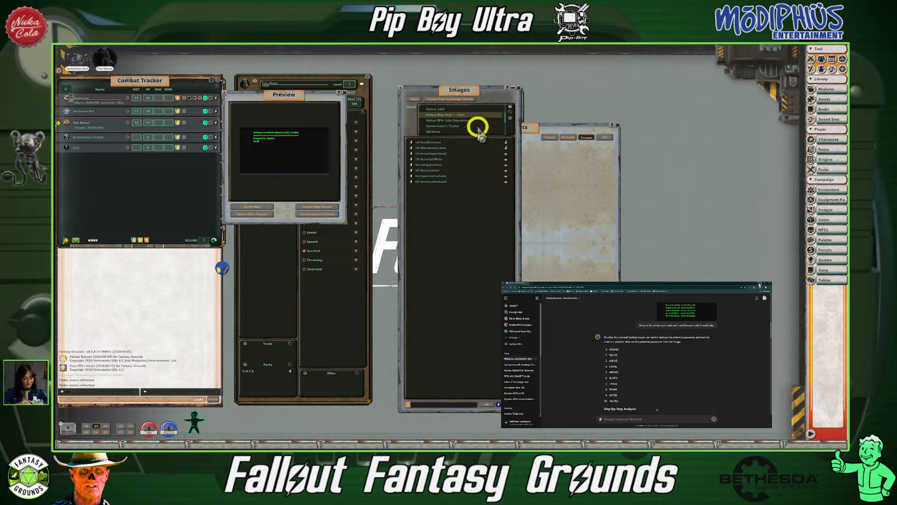
scroll(478, 132, up, 1)
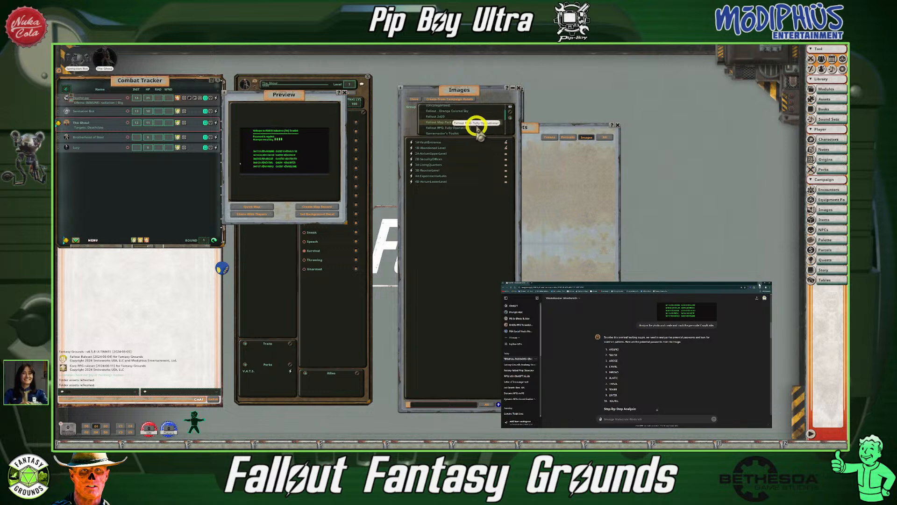
Show the Props group in the Images list and add the Fallout Terminal asset to it from the Assets window.
scroll(478, 129, down, 3)
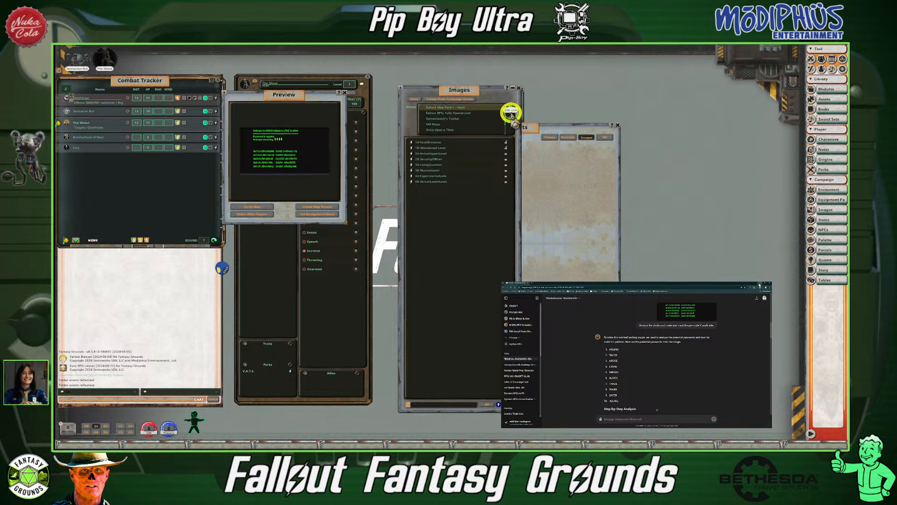
scroll(518, 122, down, 3)
click(486, 121)
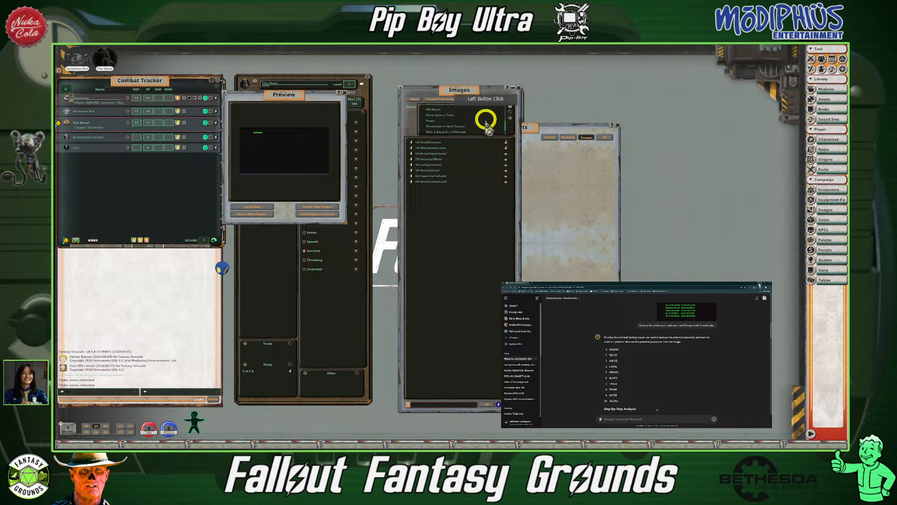
click(432, 121)
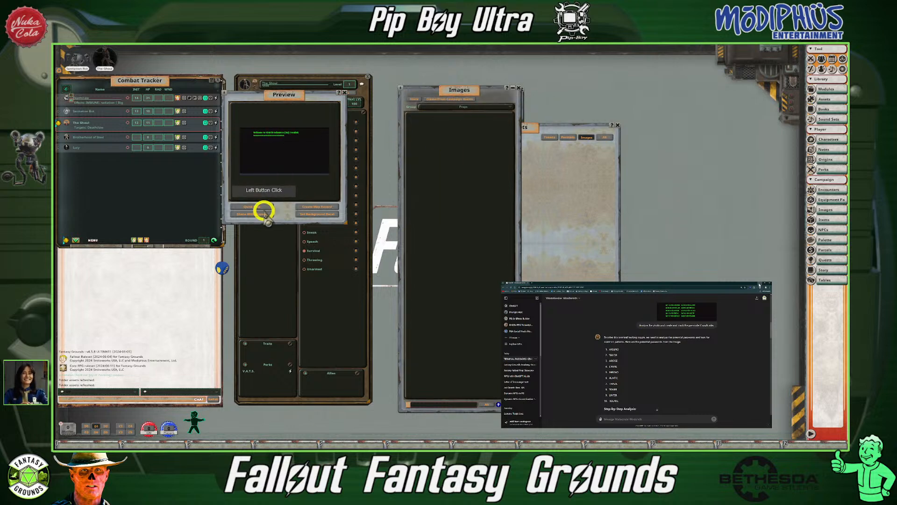
drag(571, 199, 699, 194)
drag(559, 166, 438, 147)
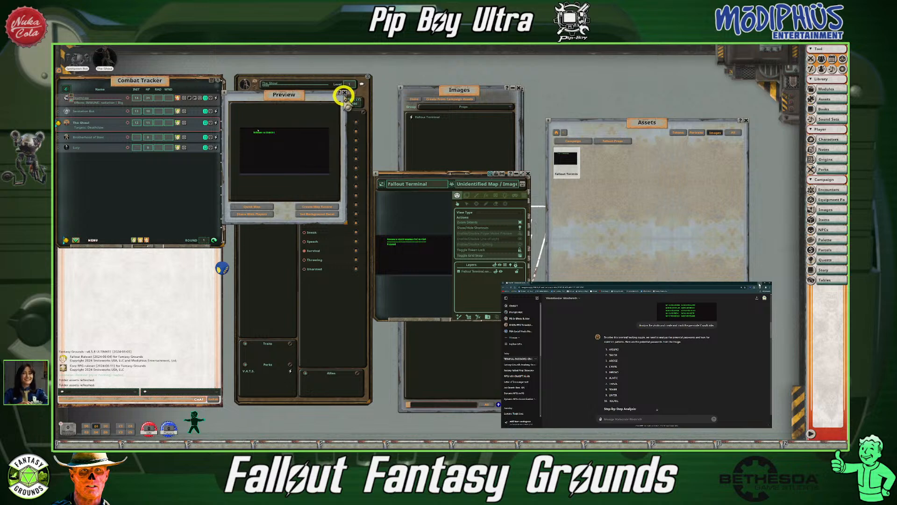
Close the Preview and Assets windows, then enlarge the Fallout Terminal image window over the character sheet and zoom in on the terminal.
click(344, 93)
click(745, 120)
drag(468, 176, 332, 70)
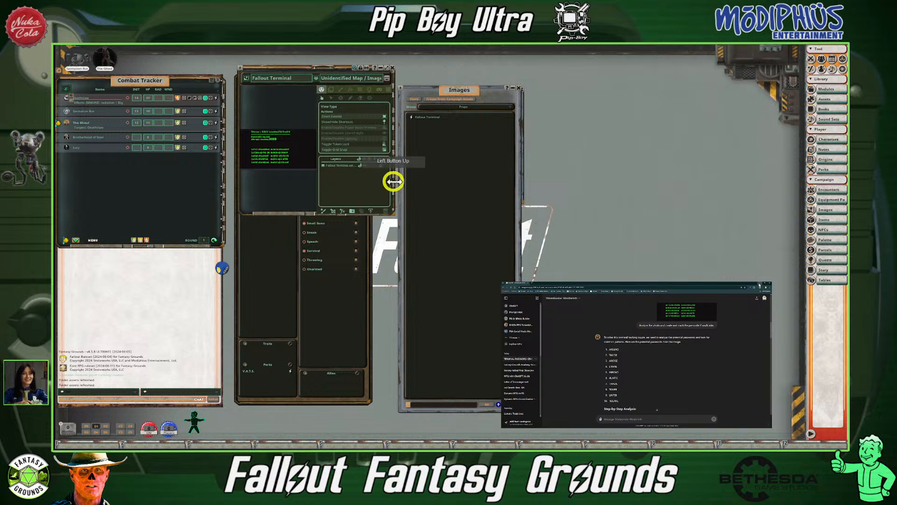
drag(393, 215, 612, 381)
scroll(446, 245, up, 3)
scroll(351, 231, up, 4)
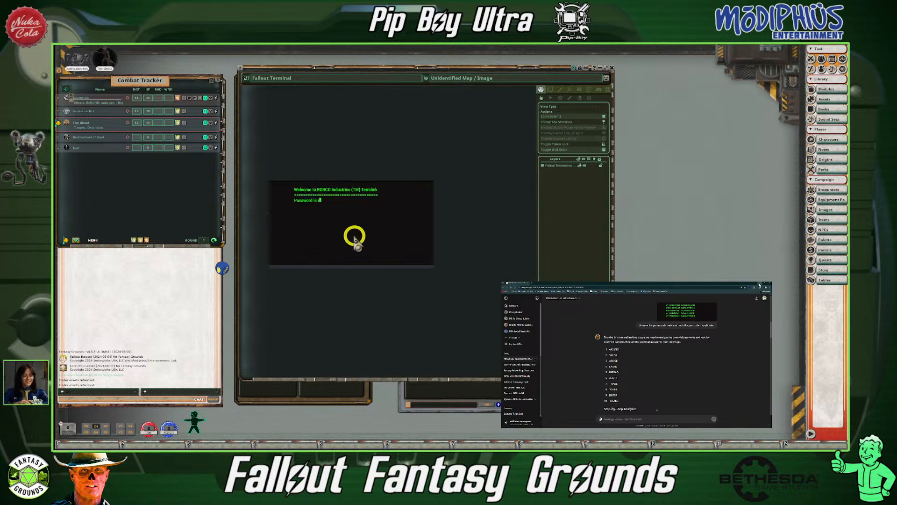
scroll(351, 242, down, 1)
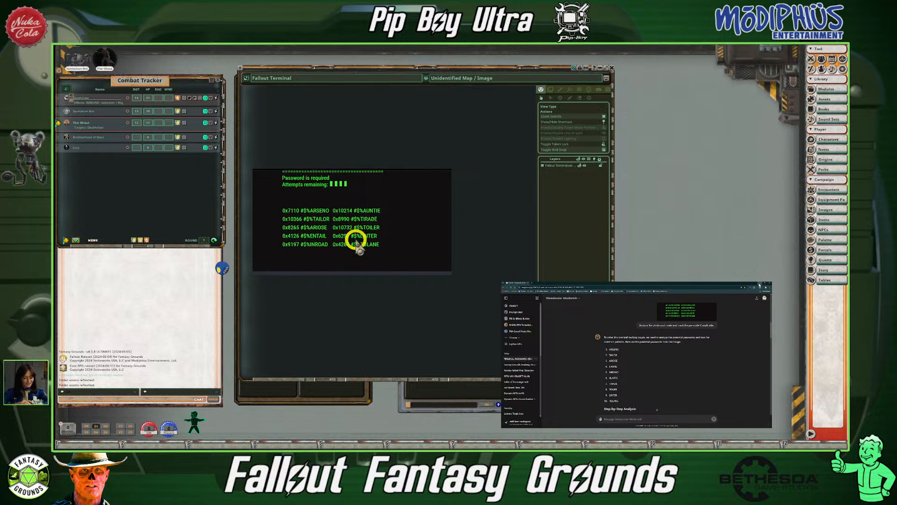
Move the round blue icon beside the chat to the bottom of the desktop, next to the Vault Boy figure.
right_click(222, 268)
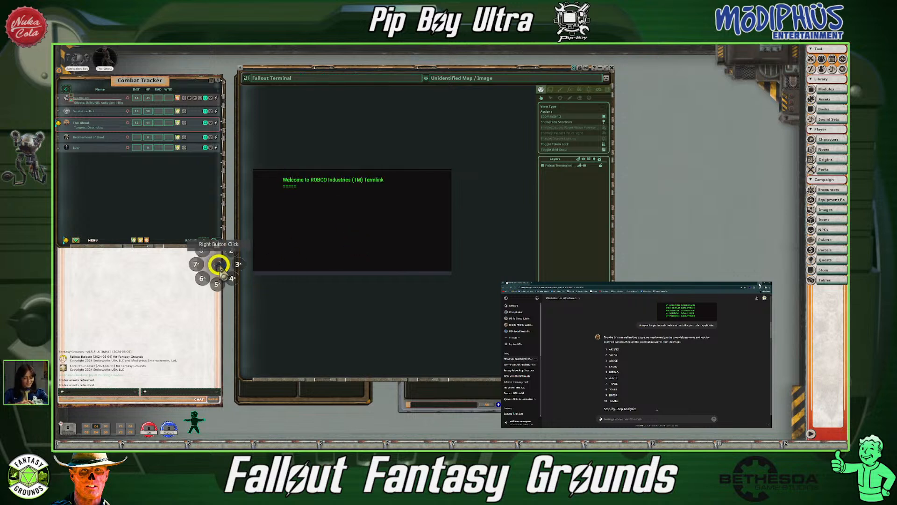
click(217, 245)
mouse_move(222, 262)
mouse_down()
mouse_move(232, 323)
mouse_move(214, 266)
mouse_move(234, 310)
mouse_move(225, 266)
mouse_up()
right_click(223, 256)
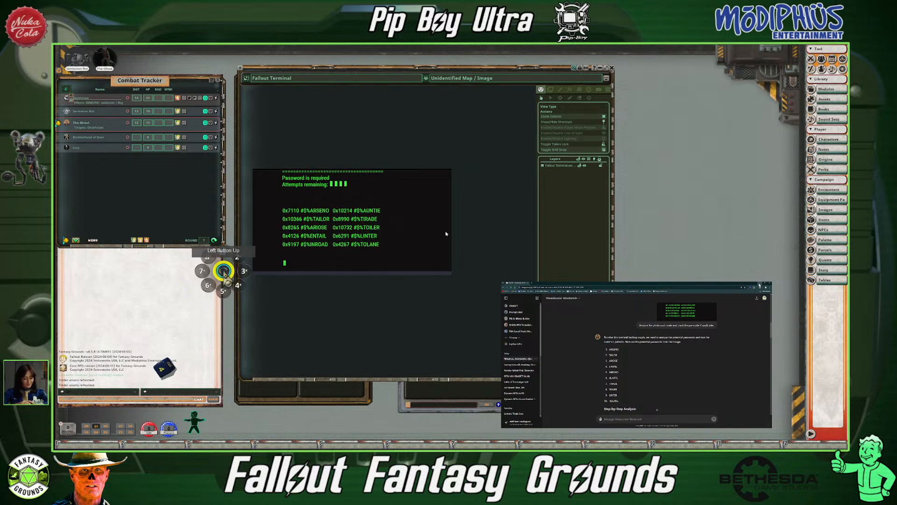
drag(216, 261, 225, 428)
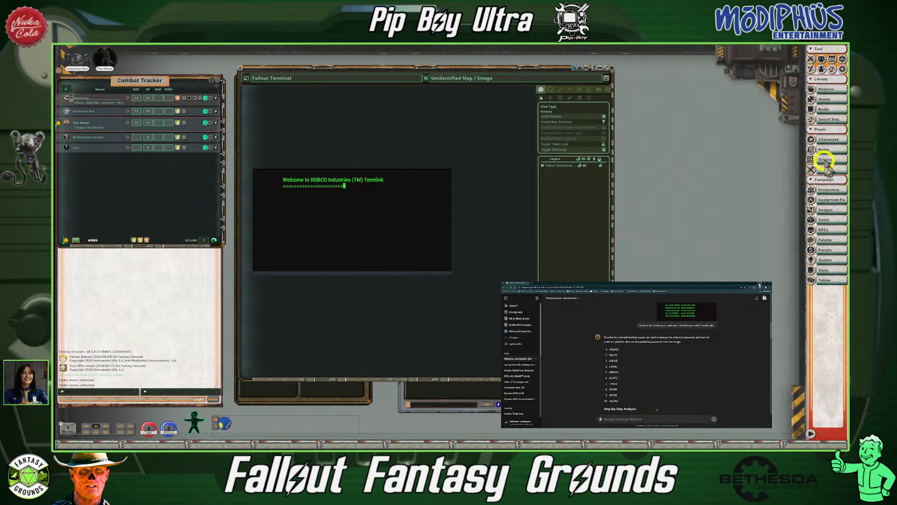
Open the Notes list, place it beside the image window and open the 01.00 Terminial Data Notes entry.
click(836, 148)
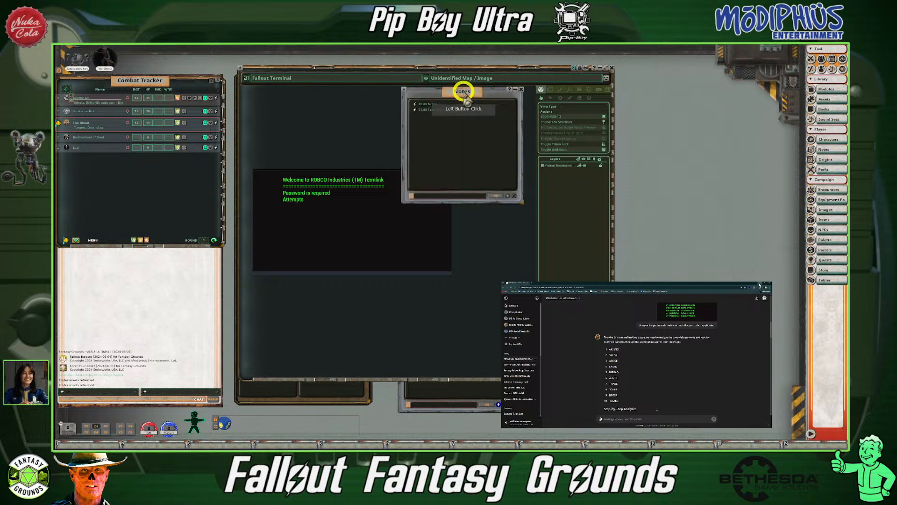
drag(437, 94, 705, 123)
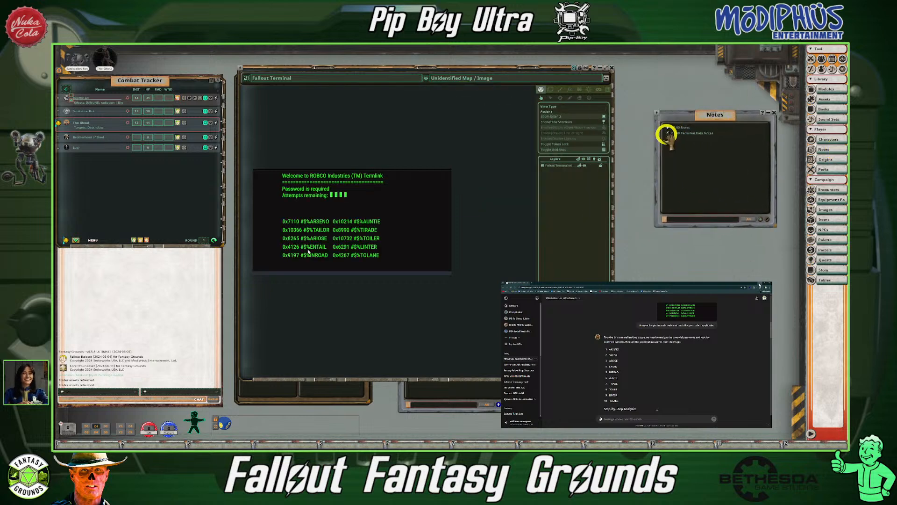
click(668, 133)
click(510, 168)
Format the Encounter Setup line in the terminal note as a heading.
drag(435, 193, 409, 191)
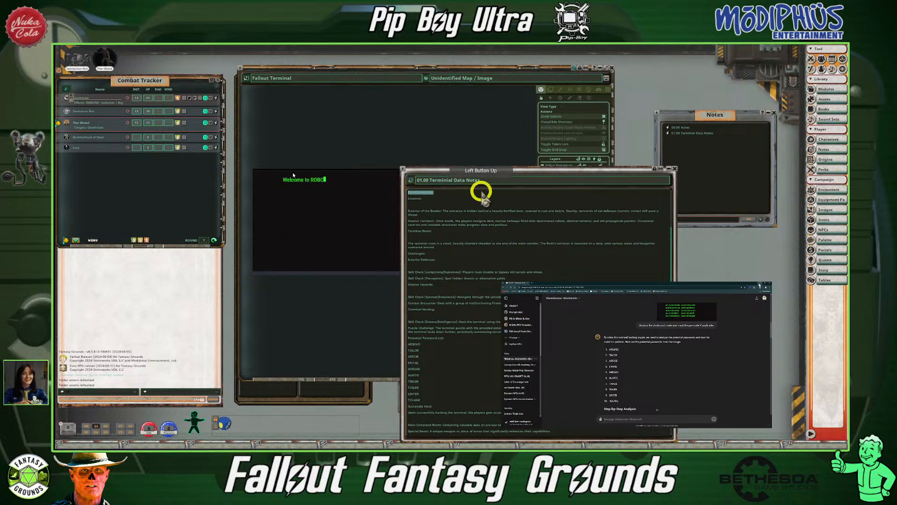
key(ctrl+1)
scroll(481, 257, down, 1)
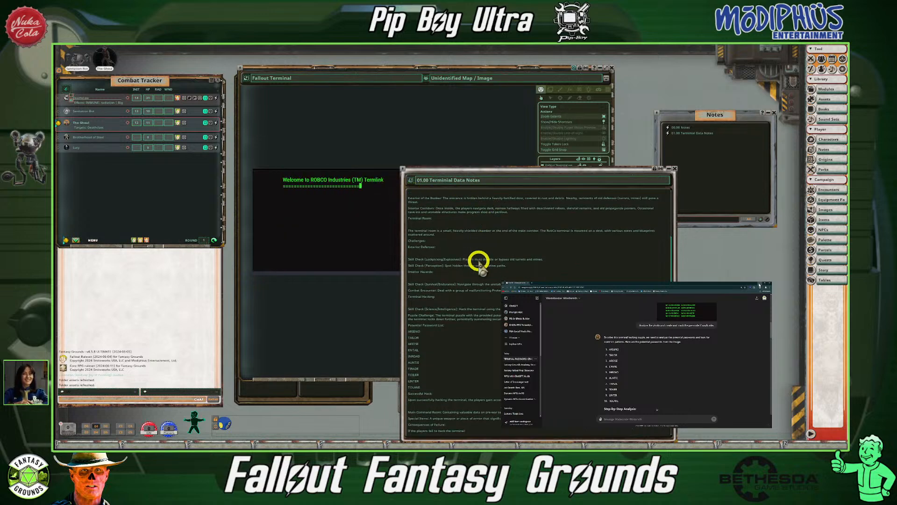
Place the cursor on the empty line under Terminal Room in the note, and arrange the note and image windows side by side.
drag(506, 170, 611, 144)
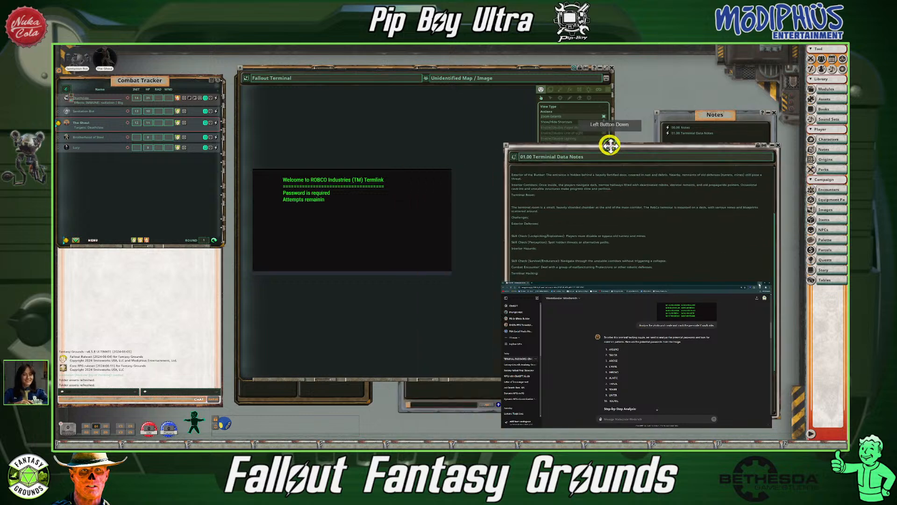
click(559, 224)
scroll(560, 224, down, 1)
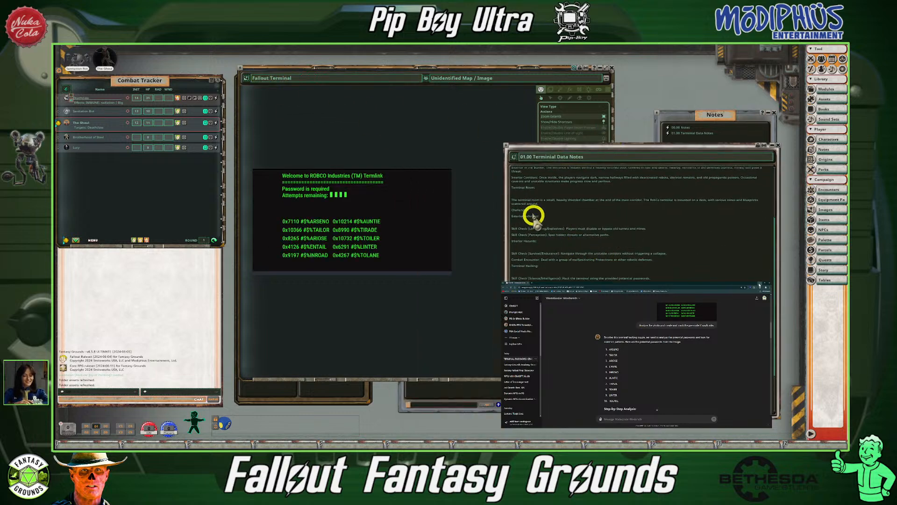
click(518, 193)
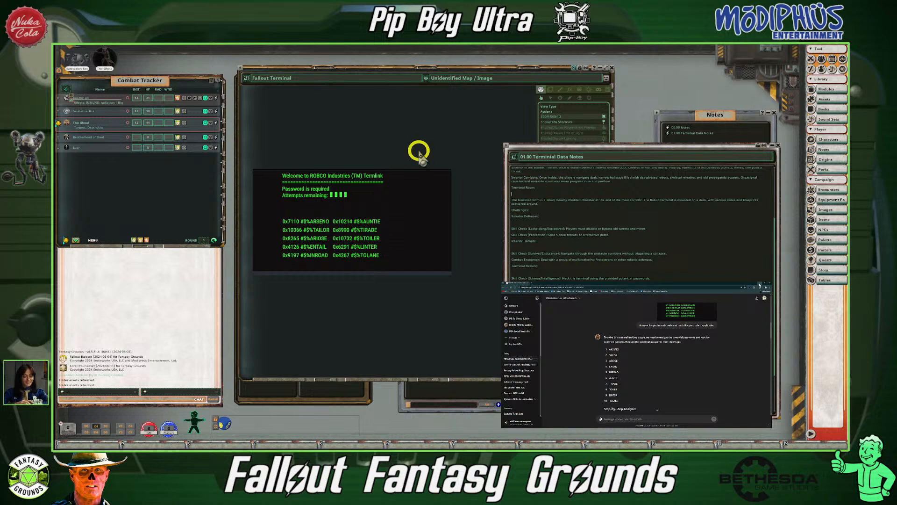
drag(540, 146, 614, 106)
drag(545, 70, 452, 114)
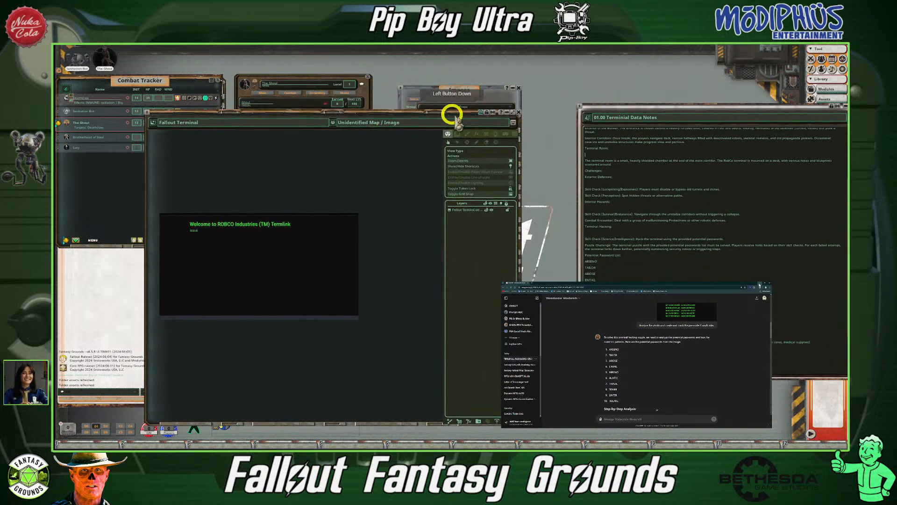
Hide the tools of the Fallout Terminal image window, shrink the window around the terminal and zoom the image to fit.
click(486, 112)
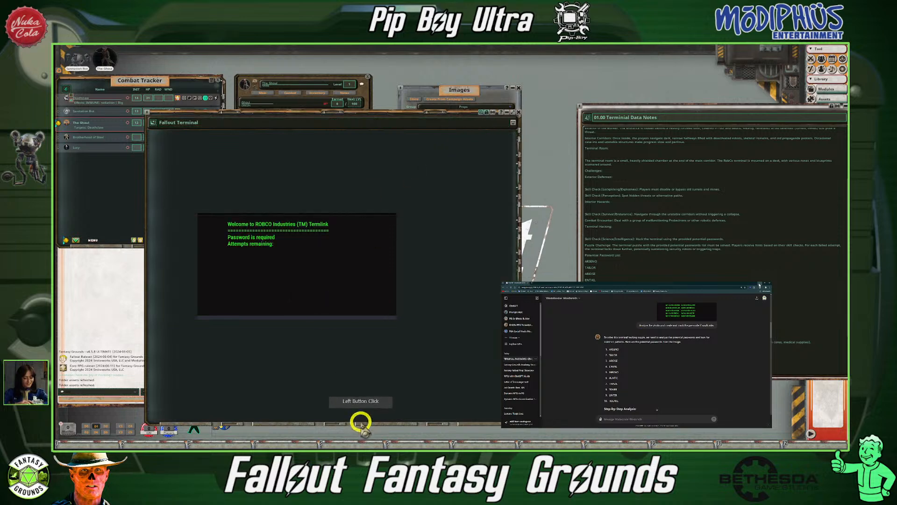
drag(361, 424, 444, 295)
drag(521, 238, 436, 225)
drag(301, 123, 419, 100)
right_click(505, 169)
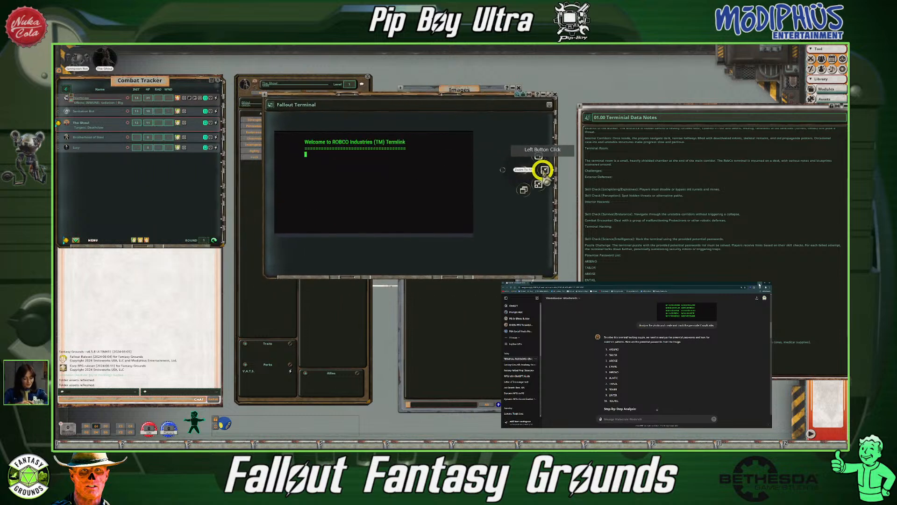
click(541, 171)
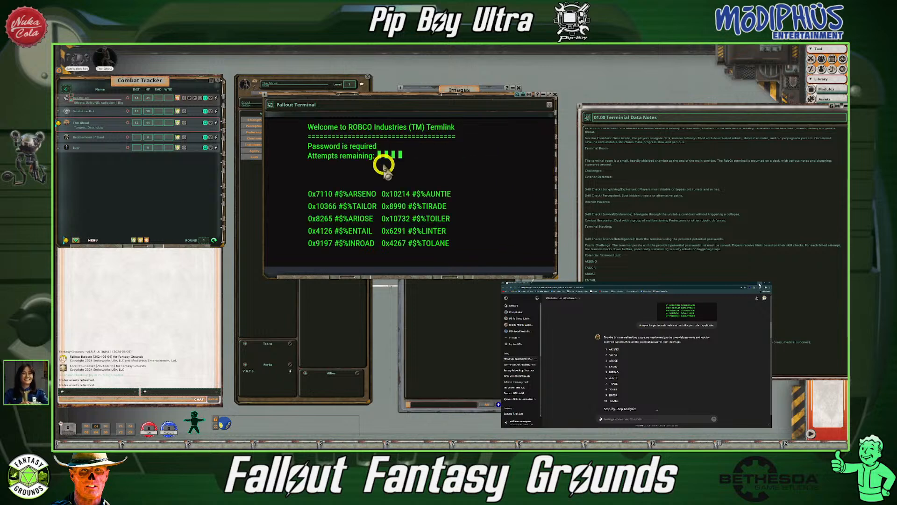
Insert a link to the Fallout Terminal image on the empty line under Terminal Room in the note.
click(580, 148)
drag(591, 154, 596, 155)
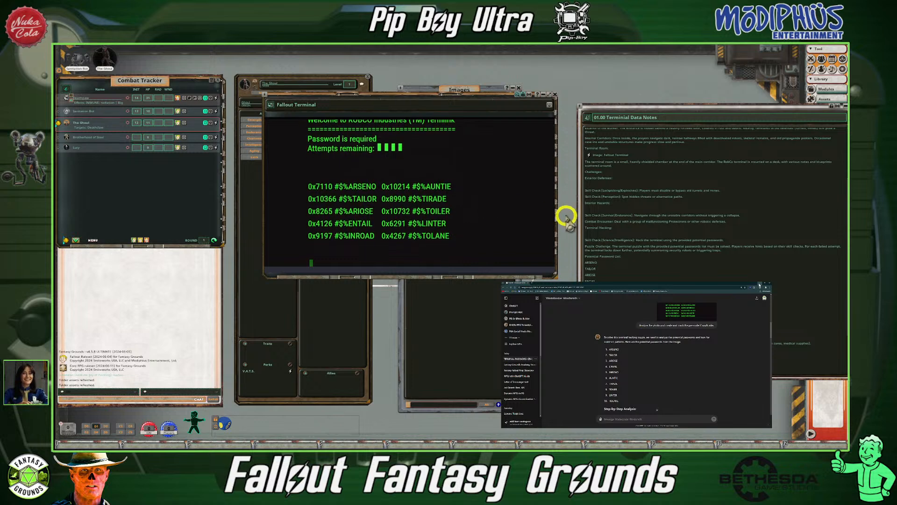
scroll(639, 272, down, 3)
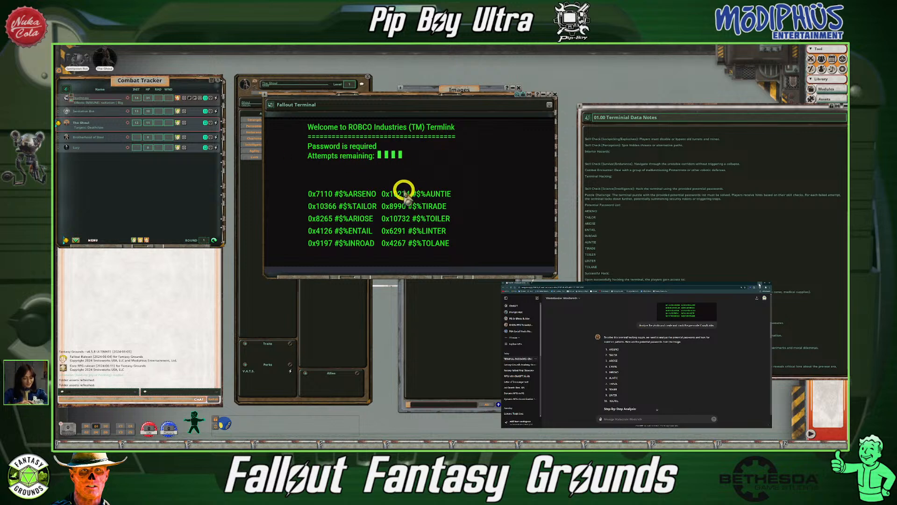
Move the note window over the edge of the terminal image and review the skill checks under Encounter Setup.
click(416, 207)
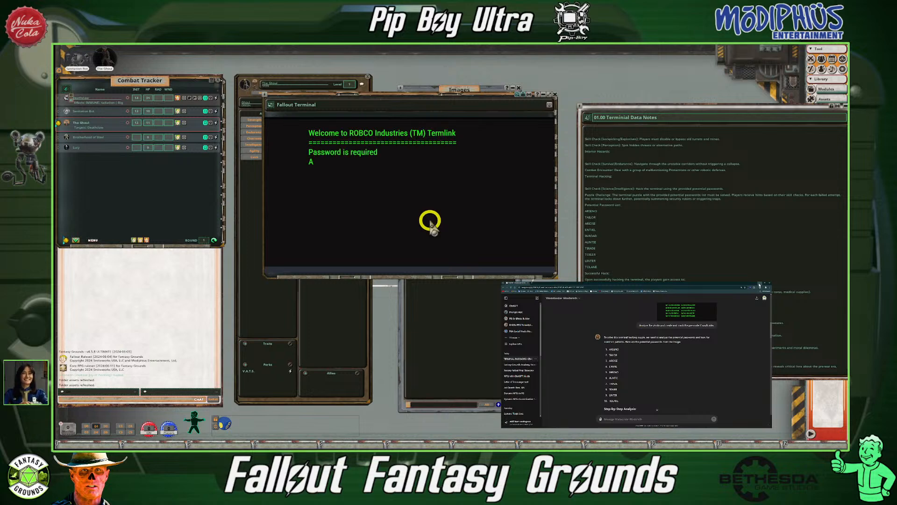
drag(691, 110, 525, 70)
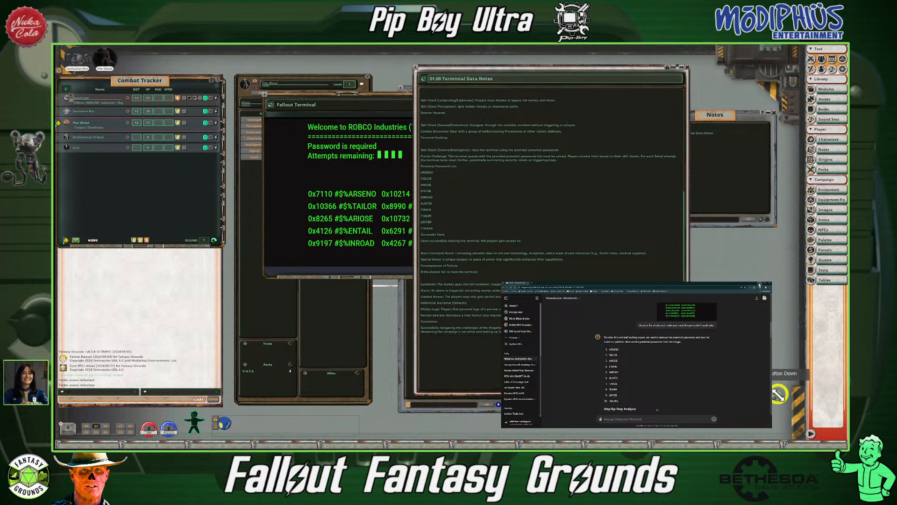
scroll(421, 166, up, 3)
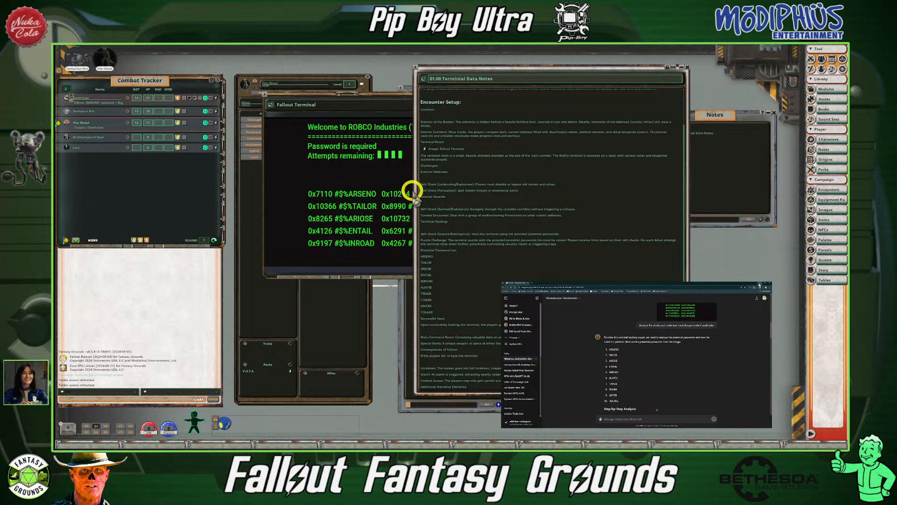
click(461, 206)
click(464, 198)
click(533, 194)
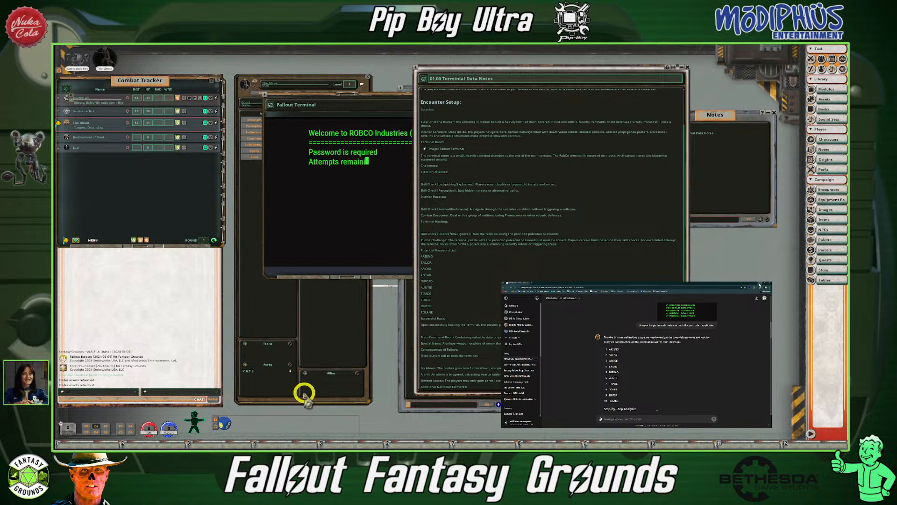
Switch to ChatGPT and write the prompt "Create an image of a vault dweller trying to hack into a Fallout computer terminal.".
mouse_move(206, 448)
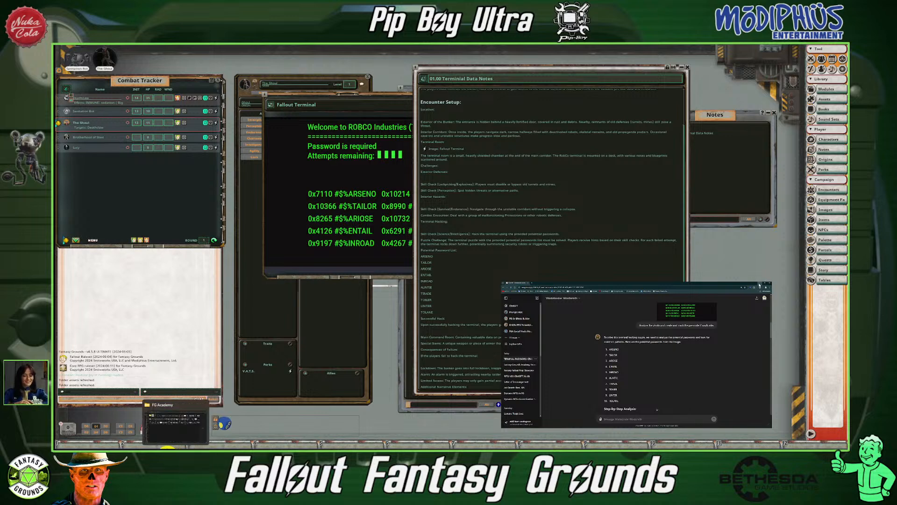
mouse_move(166, 449)
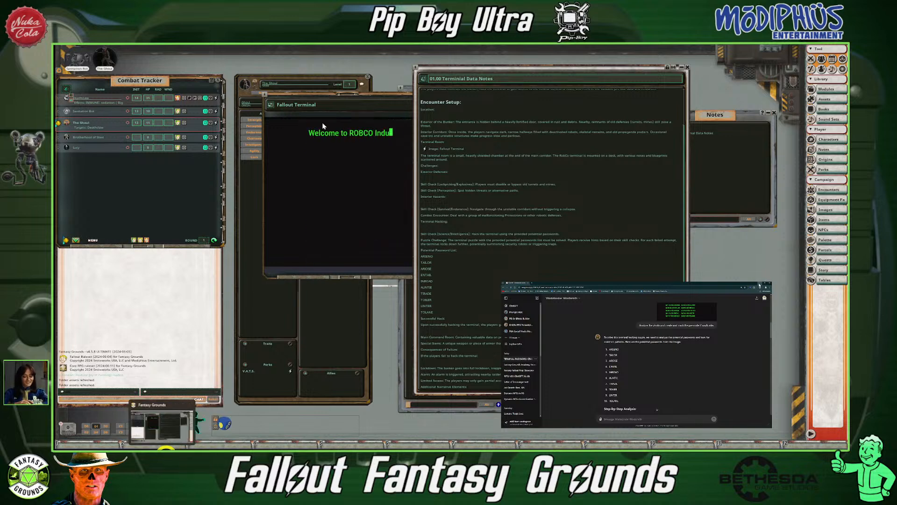
click(203, 448)
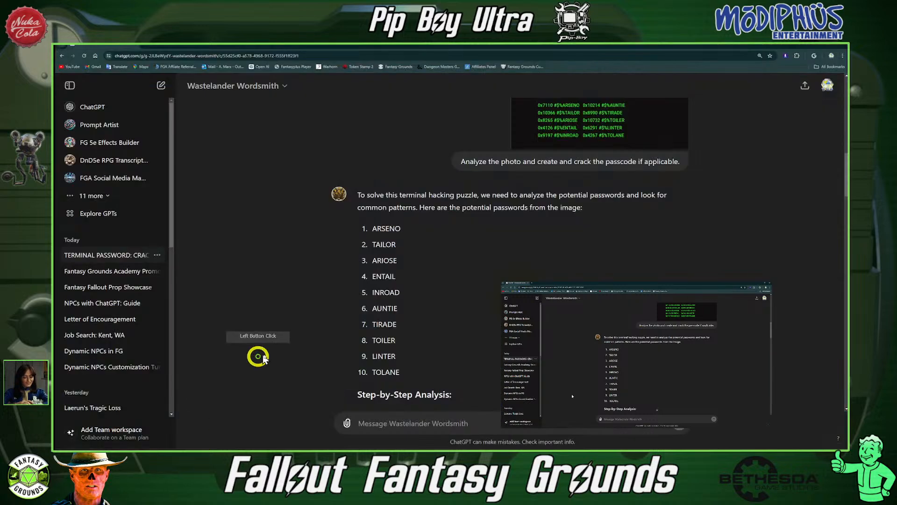
click(409, 424)
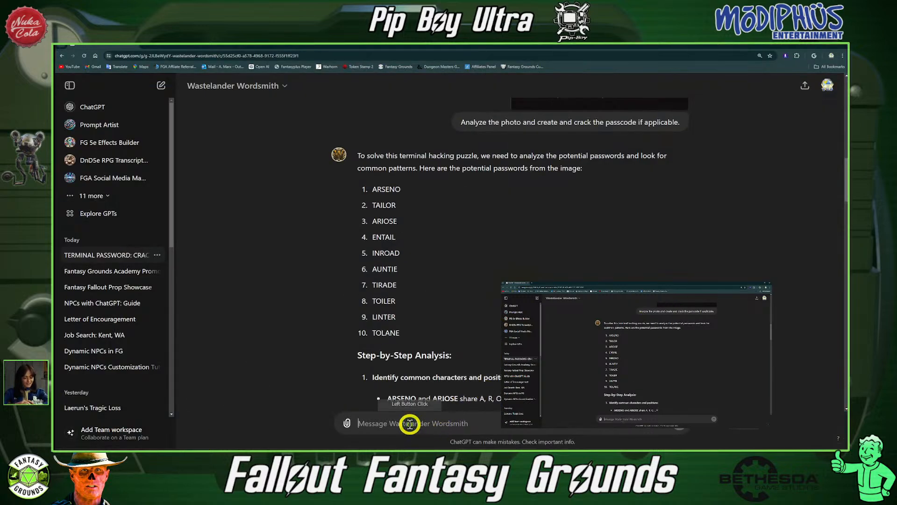
text(Cr)
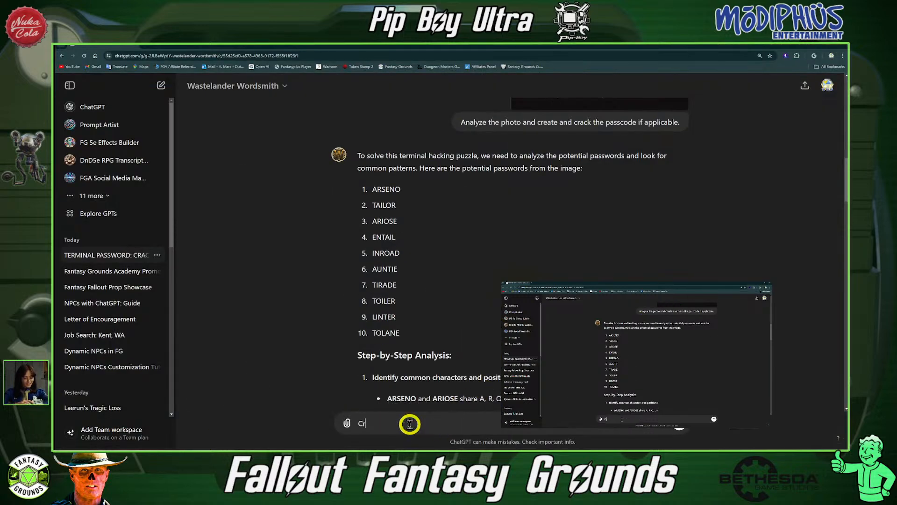
text(eate an image of a vault dwelle)
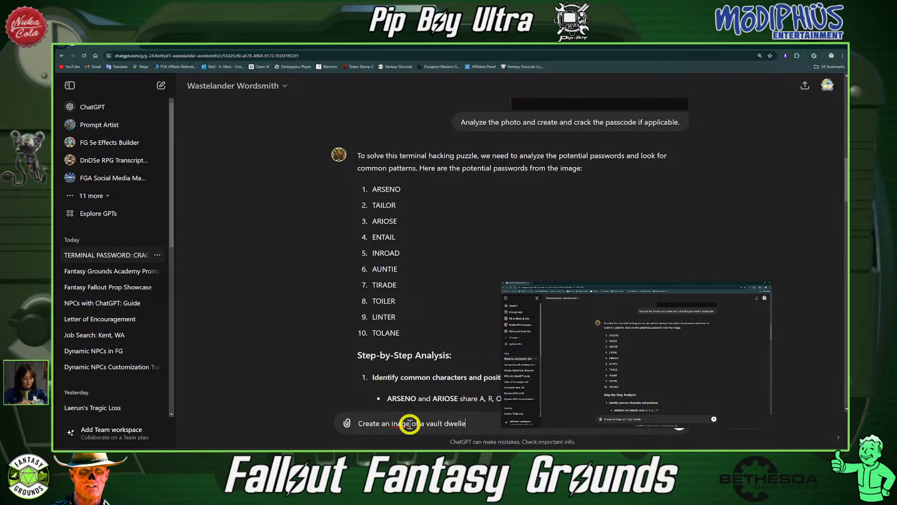
text(r trying to)
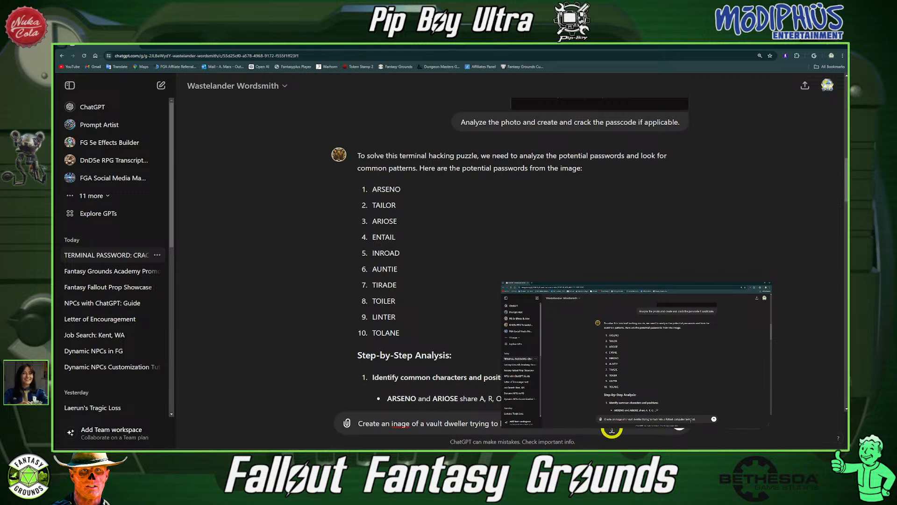
click(398, 424)
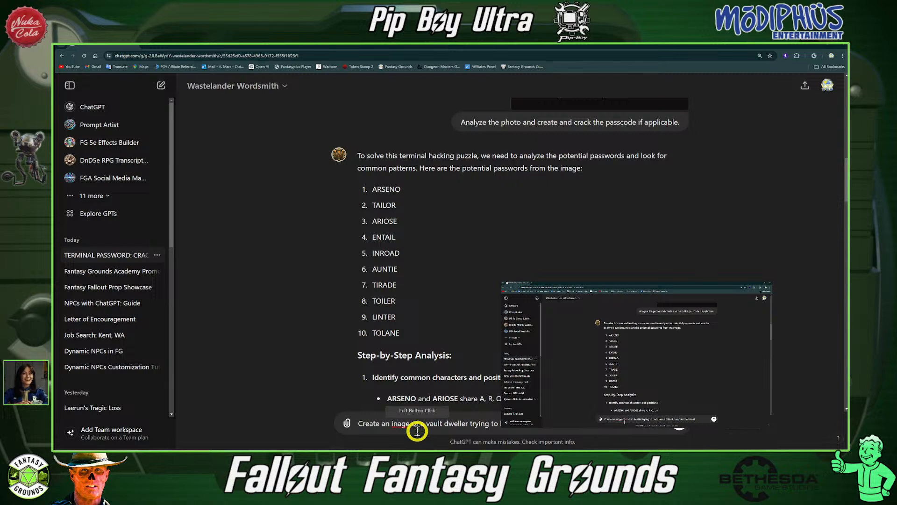
key(BackSpace)
text(m)
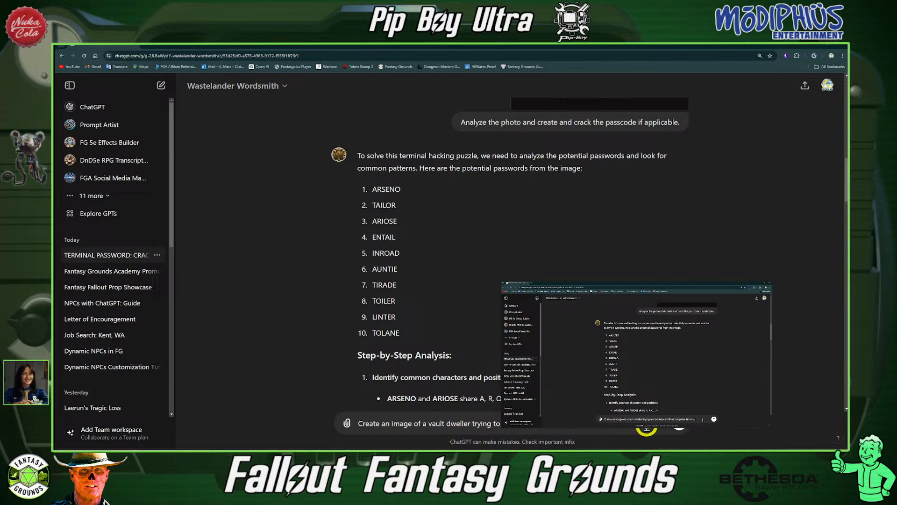
Insert "player character" after "vault dweller" in the prompt and append "Use the image above for inspiration for greenscreen terminal.".
click(472, 424)
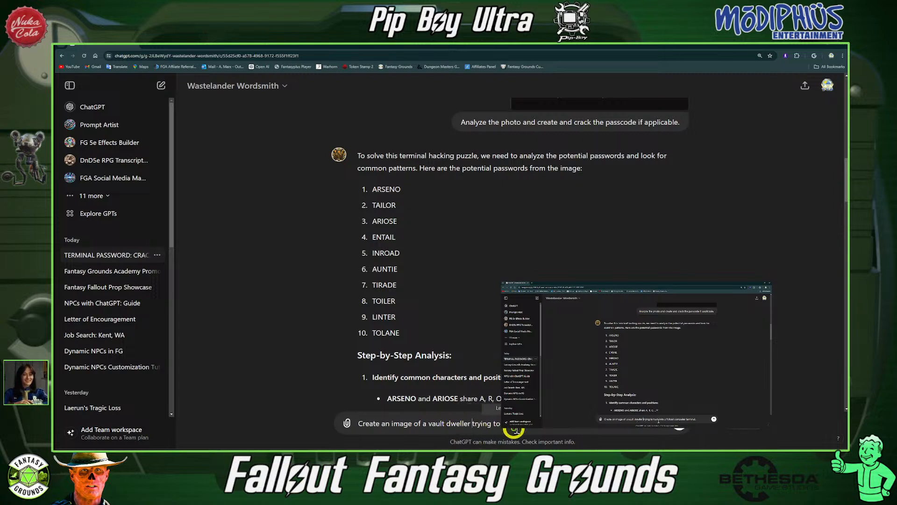
text(player character)
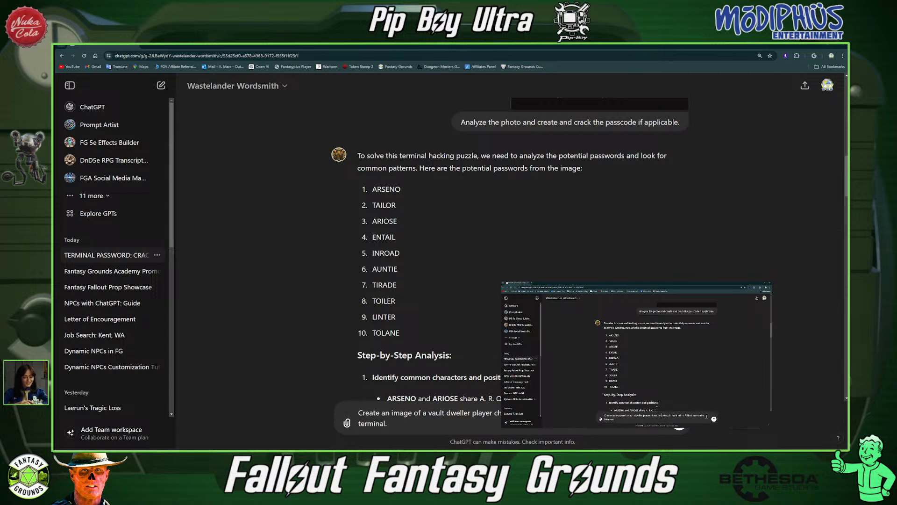
click(412, 424)
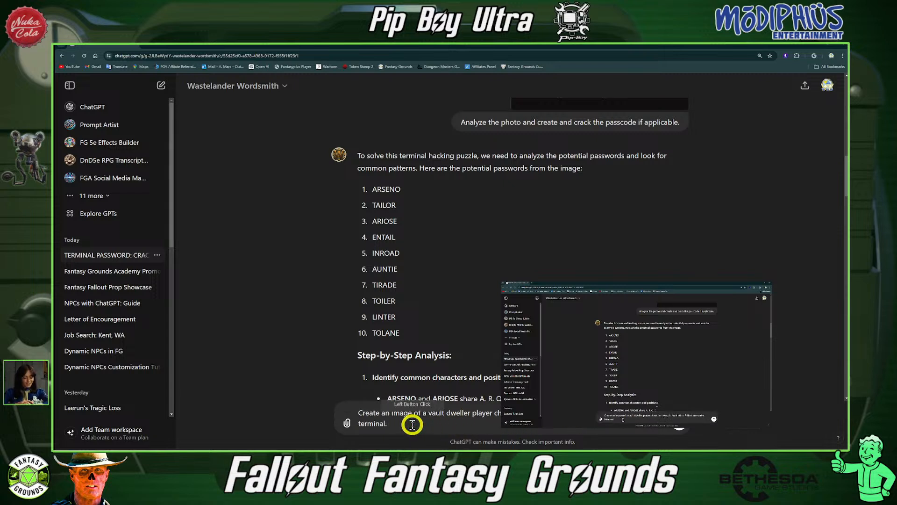
text(Use the image above for inspiratio)
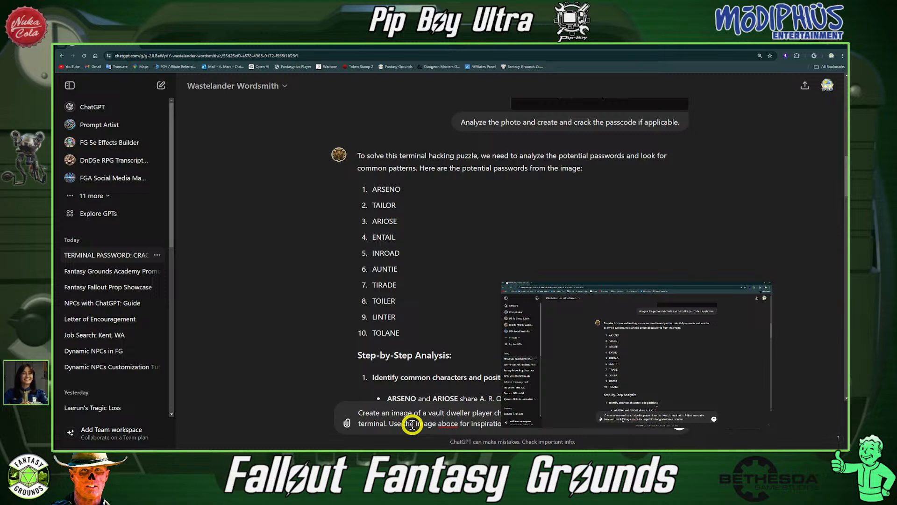
click(454, 424)
key(BackSpace)
text(v)
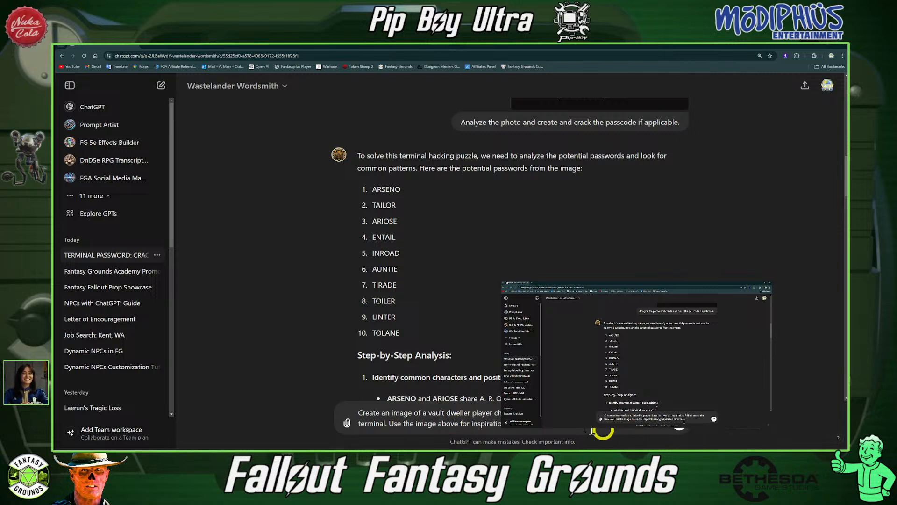
Insert "detailed" before "image" in the prompt and end it with "Expert fallout digital character artwork.".
click(388, 413)
key(BackSpace)
text(detailed)
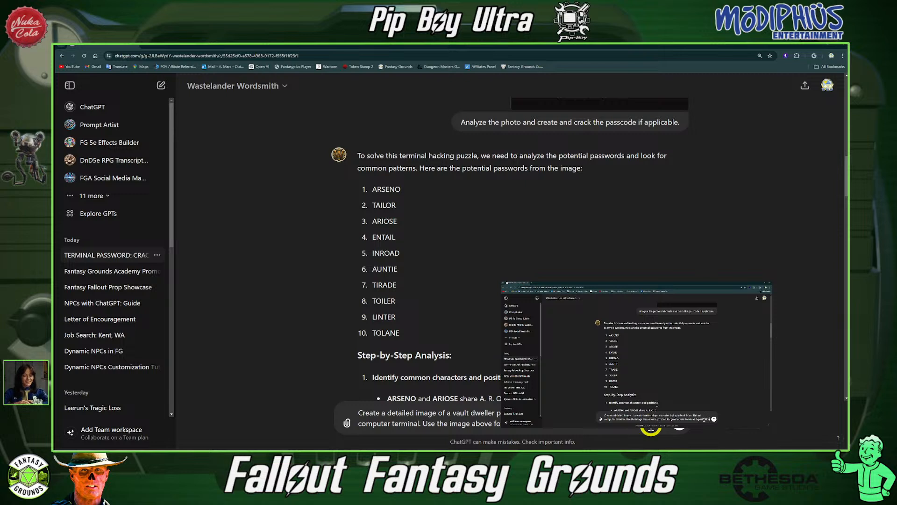
text(t digital artwork)
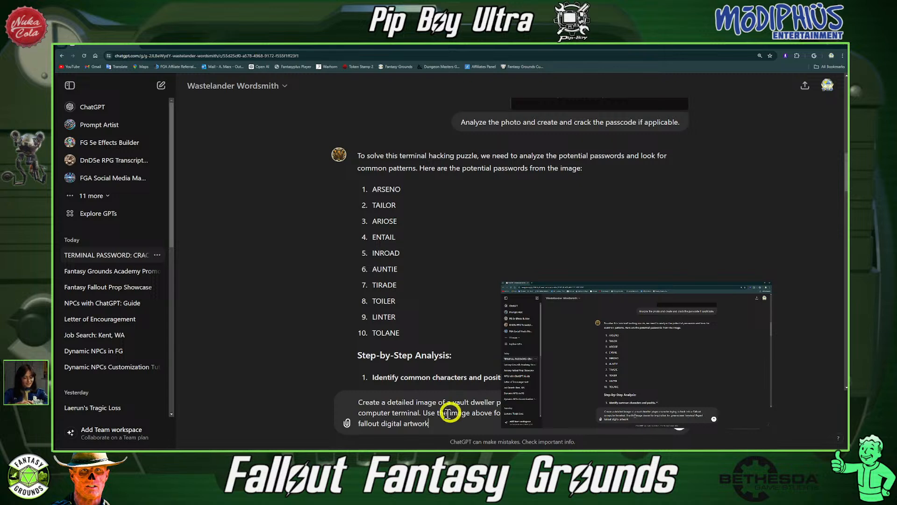
click(404, 424)
text(character)
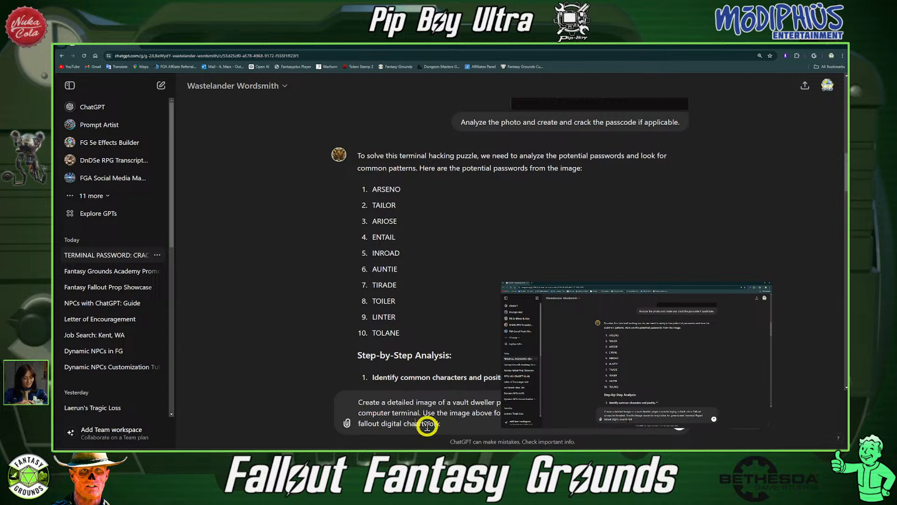
Insert "In the background is a rusted and post apocalyptic bunker chamber." before the Expert sentence, correcting the spelling of "apocalyptic".
click(472, 424)
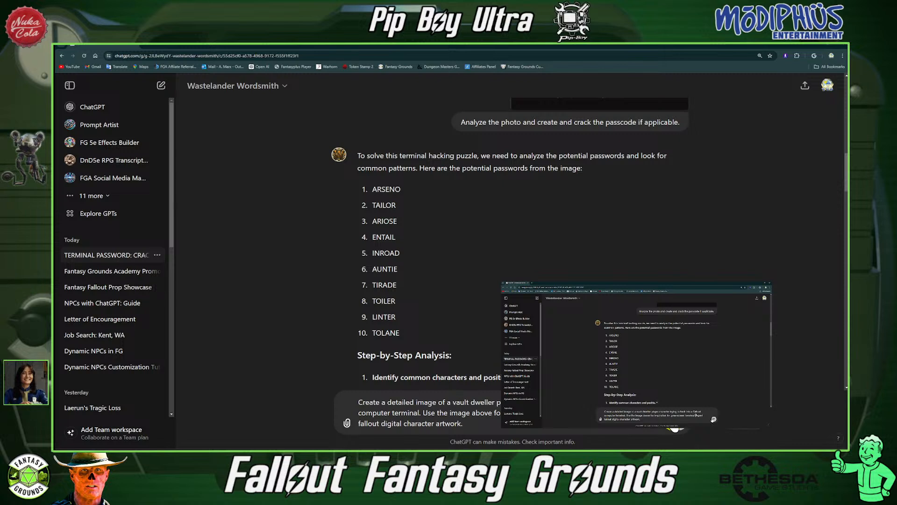
text(backgrou)
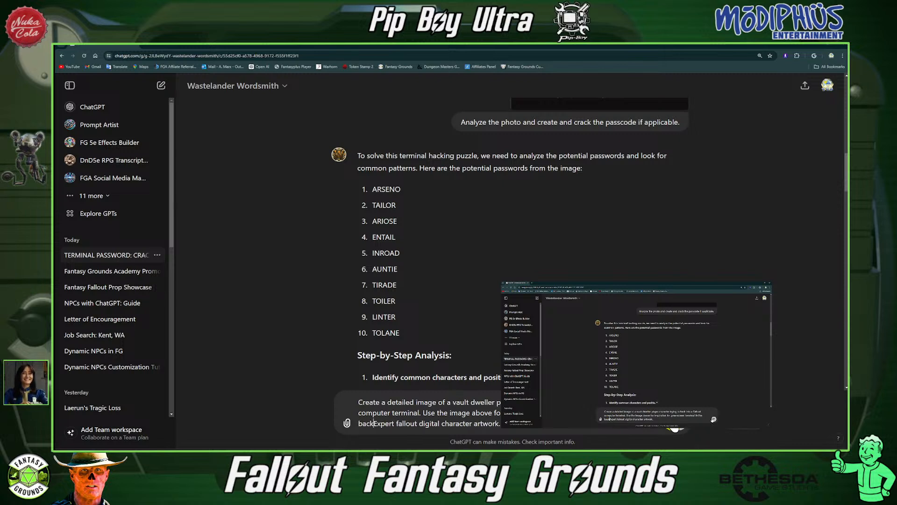
text(nd is a r)
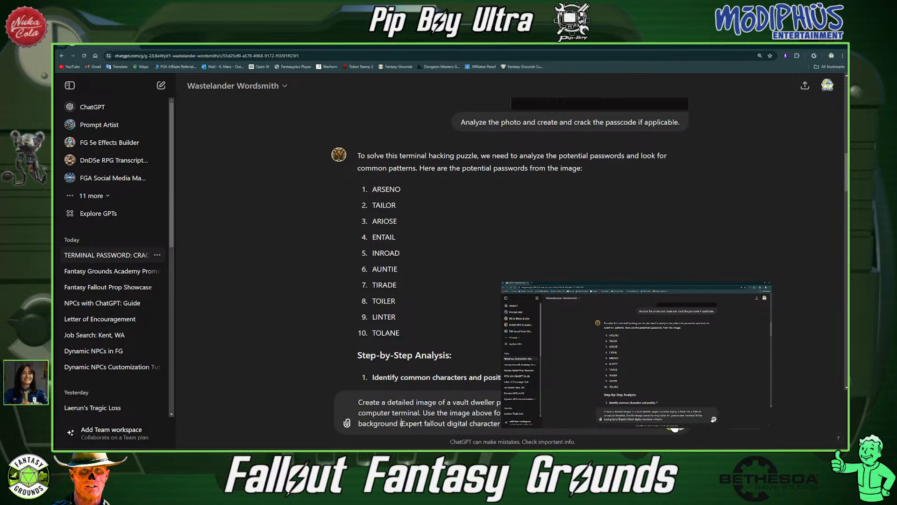
text(usted and pos)
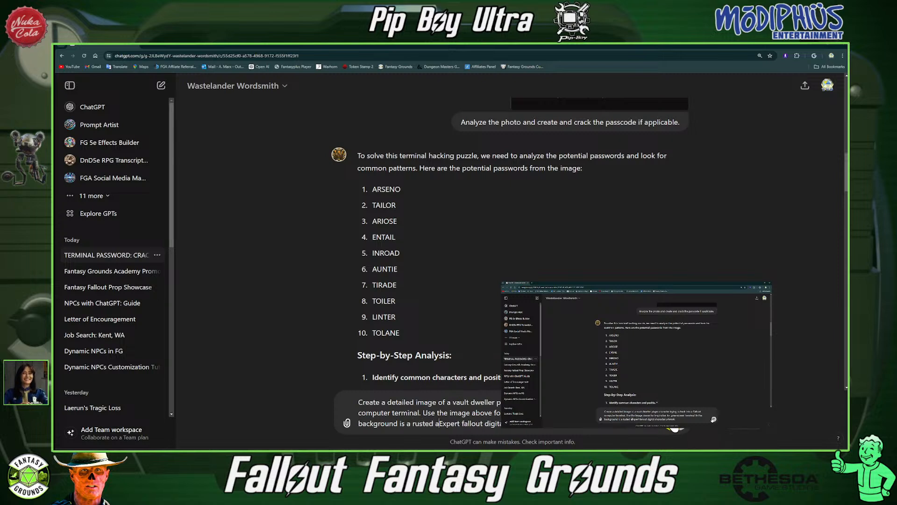
text(t apo)
text(calypti)
text(c )
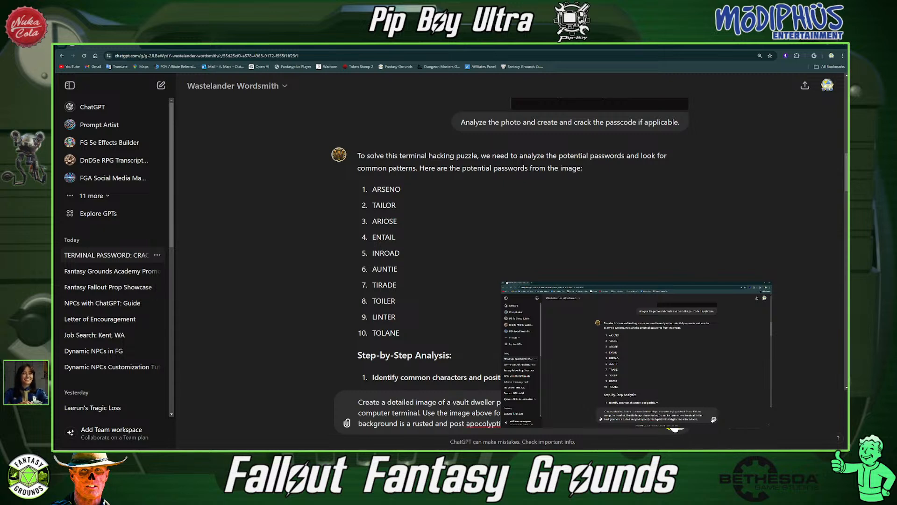
text(bunker tham)
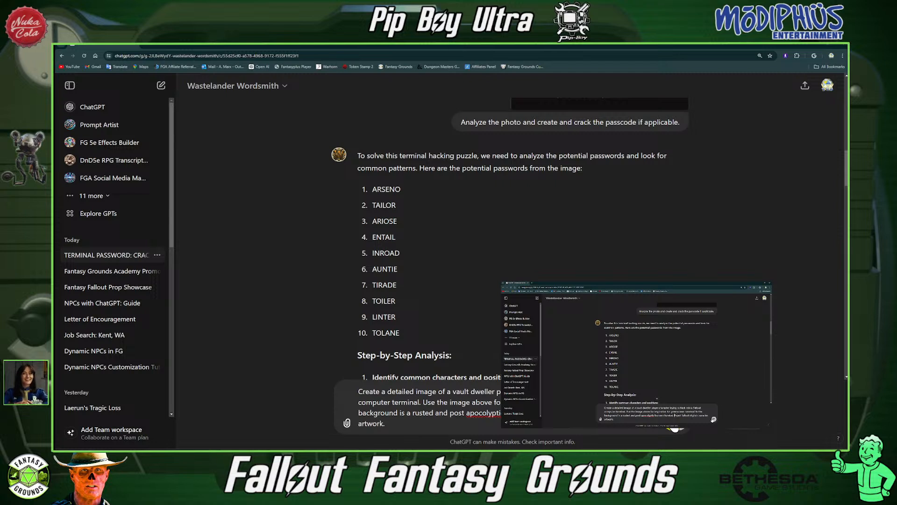
right_click(488, 413)
click(517, 278)
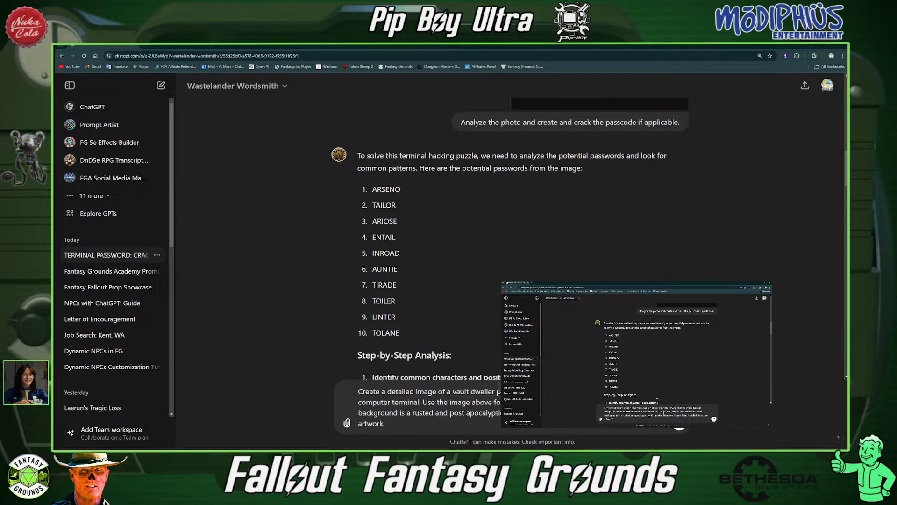
Add "Dim indoor lighting." before the Expert sentence and submit the image prompt.
text(Dim lighting)
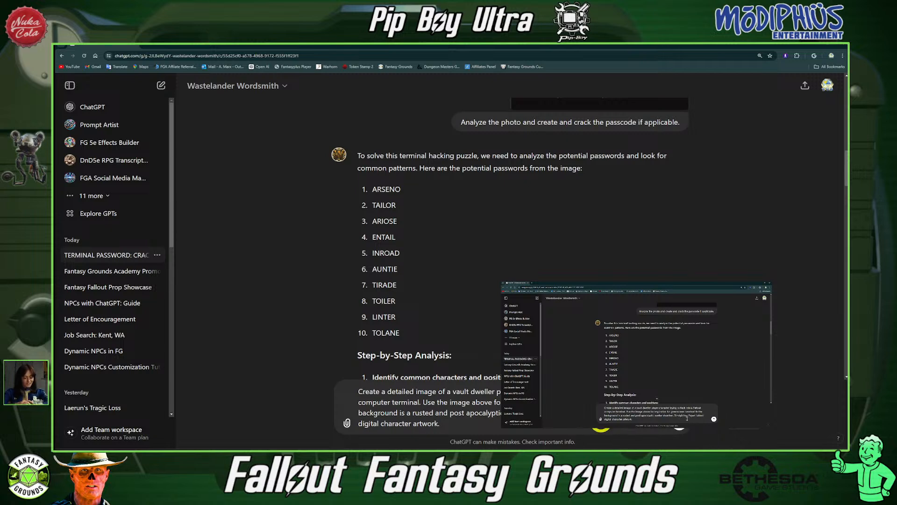
text(indoor)
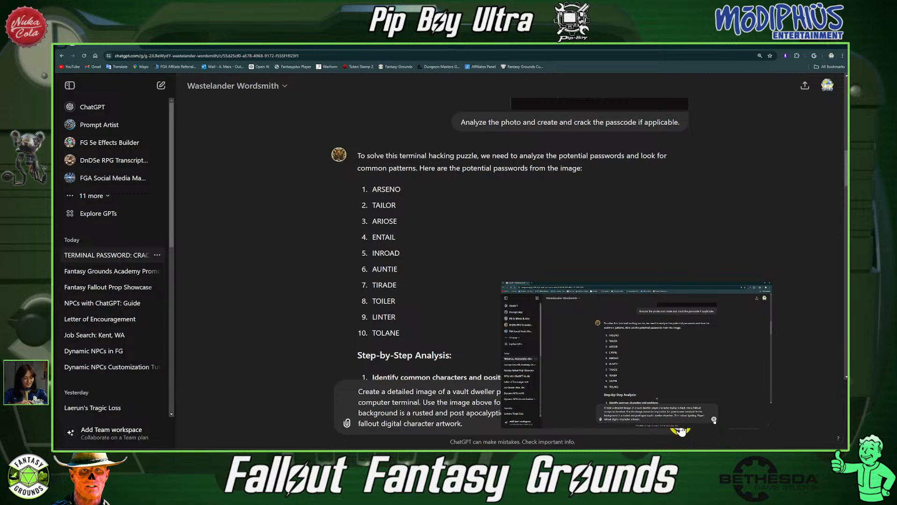
key(Return)
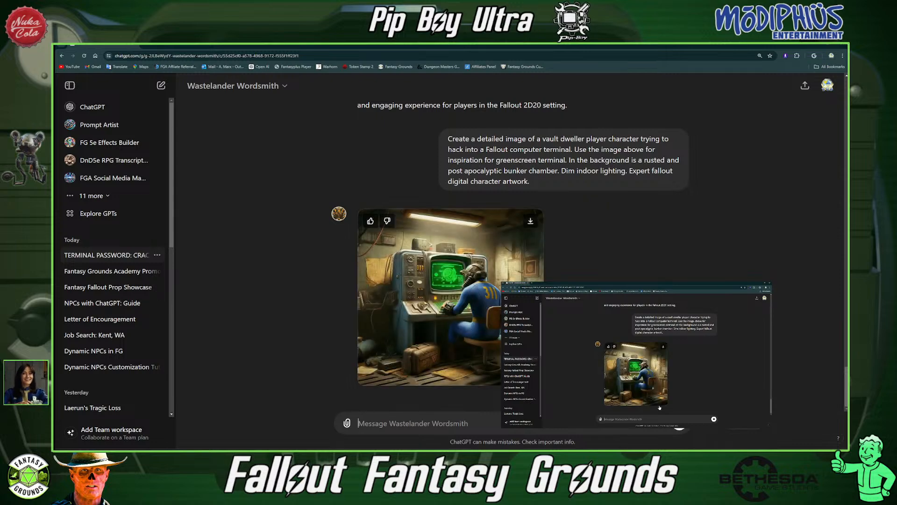
Open the generated image, mark the 311 on the jumpsuit's back for editing and request "Change to 33.".
click(456, 280)
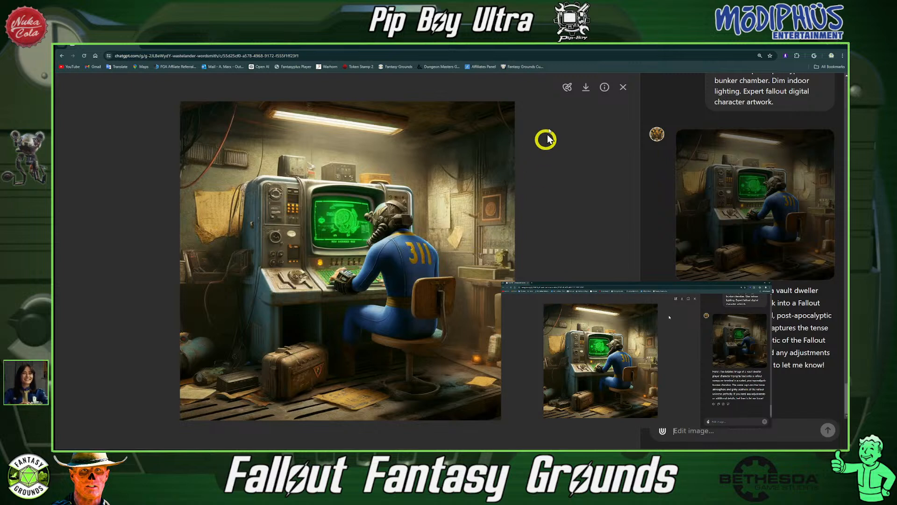
click(567, 87)
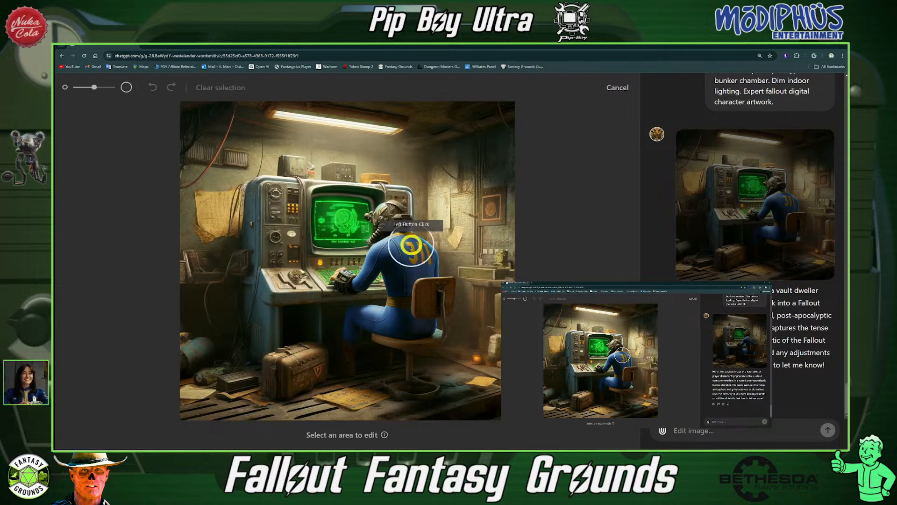
mouse_move(411, 244)
mouse_down()
mouse_move(419, 261)
mouse_move(426, 248)
mouse_up()
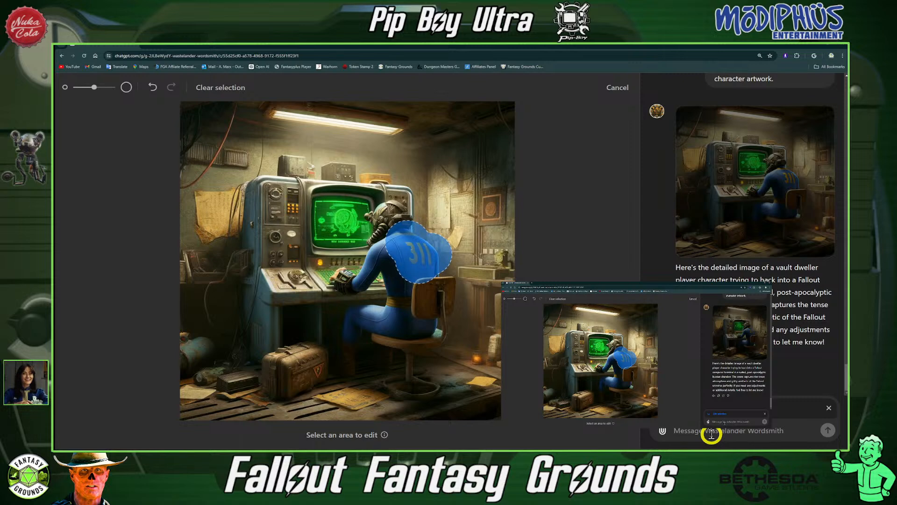
text(Change th)
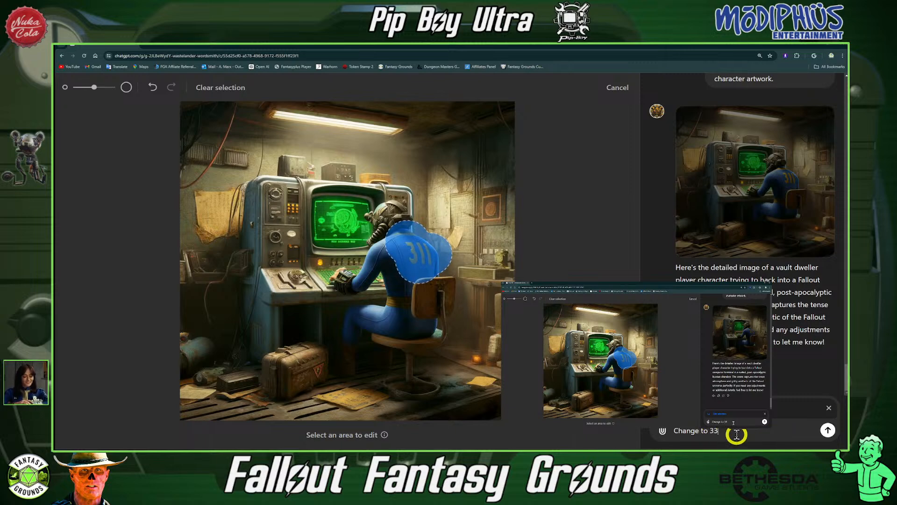
text(.)
click(399, 222)
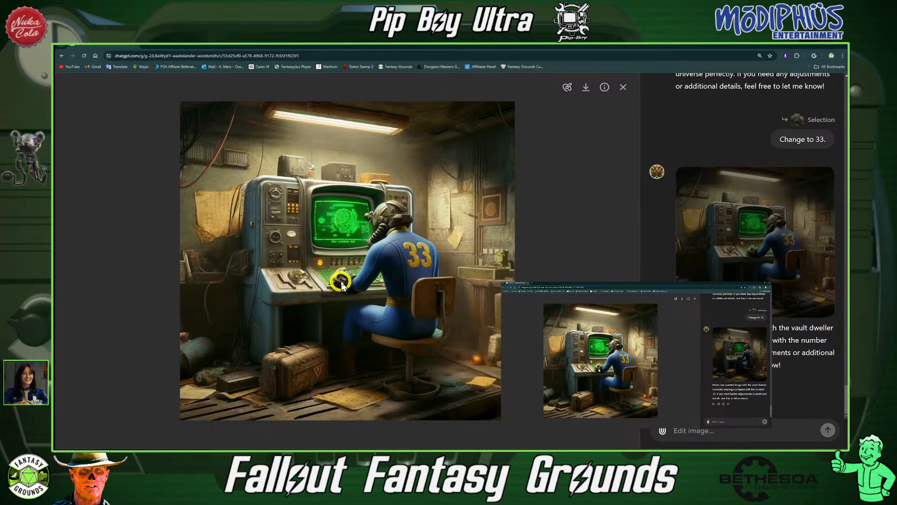
Mark the area around the vault dweller's hand on the terminal keyboard for editing and start a request for the selection.
key(ctrl+plus)
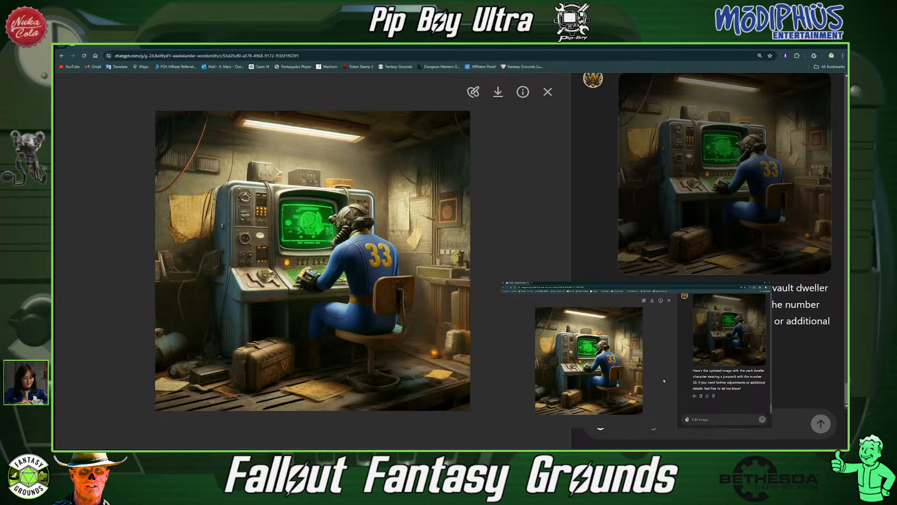
click(474, 93)
click(307, 267)
drag(309, 282, 302, 273)
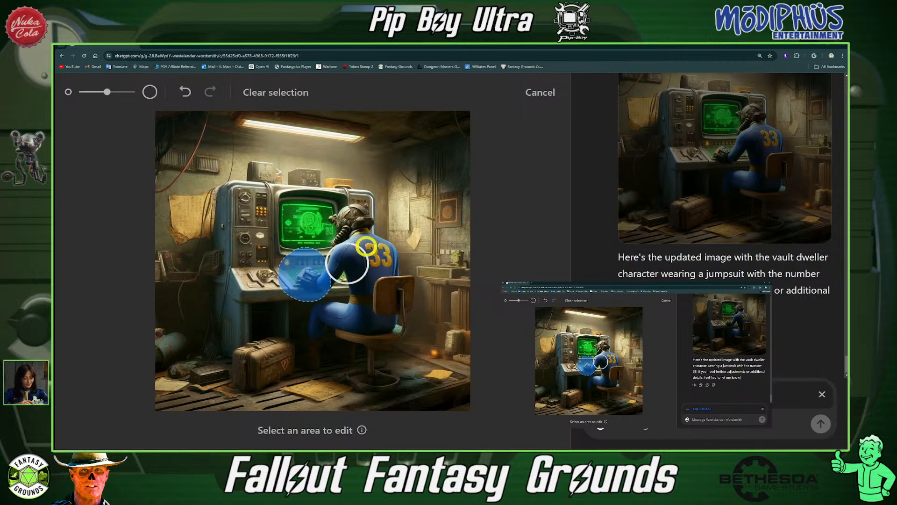
drag(108, 92, 102, 92)
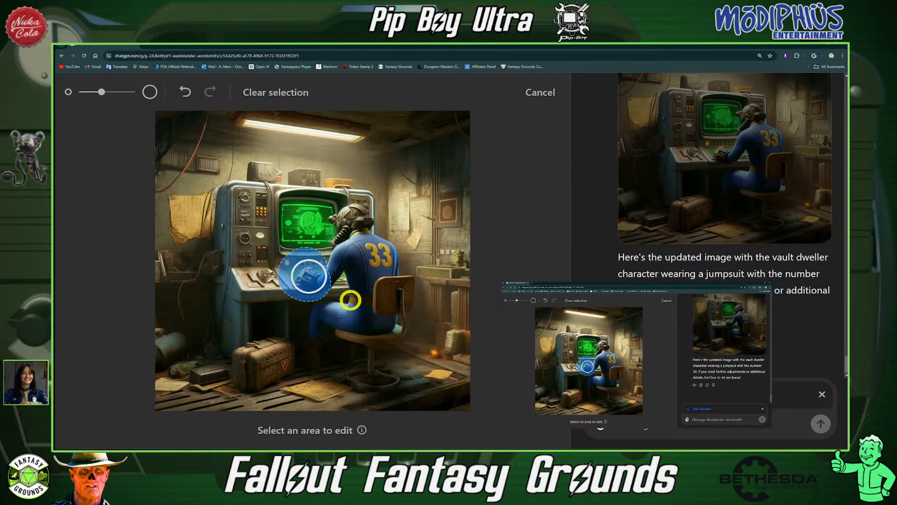
click(658, 426)
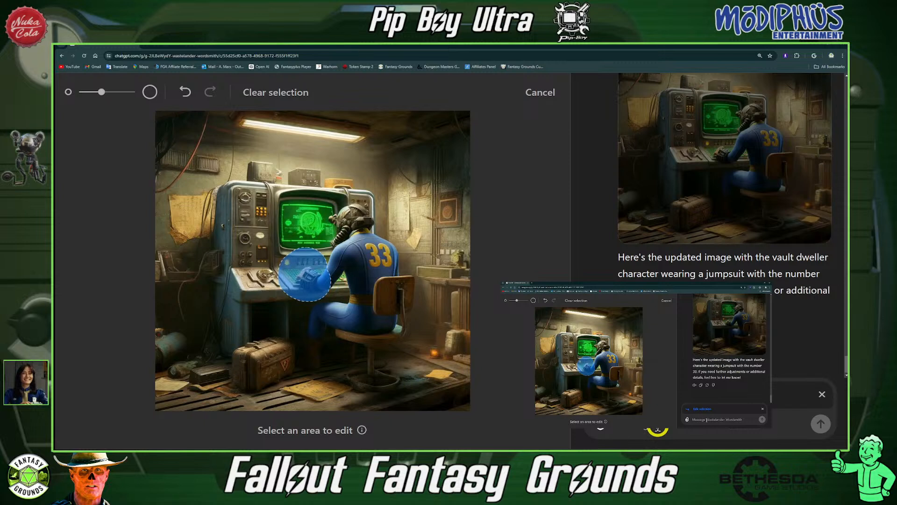
text(Fi)
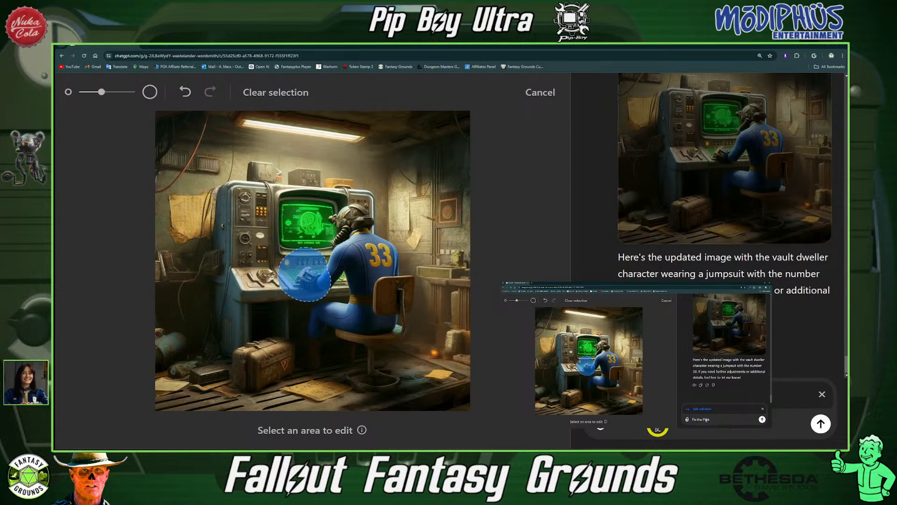
text(x the Pip)
key(BackSpace)
key(BackSpace)
key(BackSpace)
key(BackSpace)
key(BackSpace)
key(BackSpace)
key(BackSpace)
key(BackSpace)
key(BackSpace)
key(BackSpace)
key(BackSpace)
Request adding a Pip-Boy and a hand on the key terminal in the marked area, and submit the edit.
text(A)
text(al)
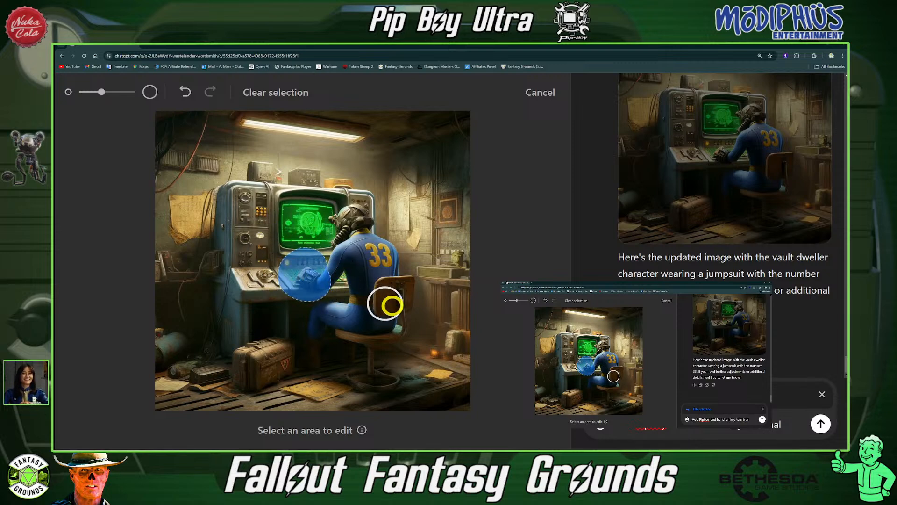
click(652, 426)
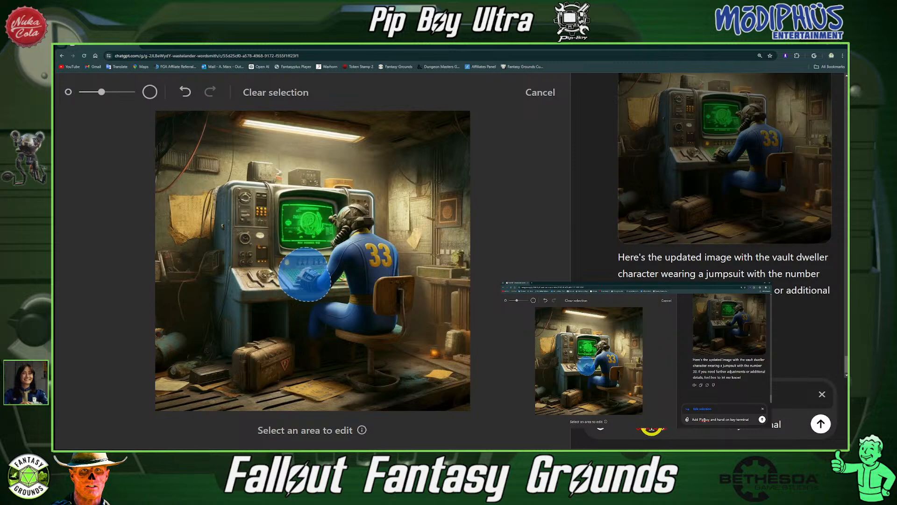
click(821, 423)
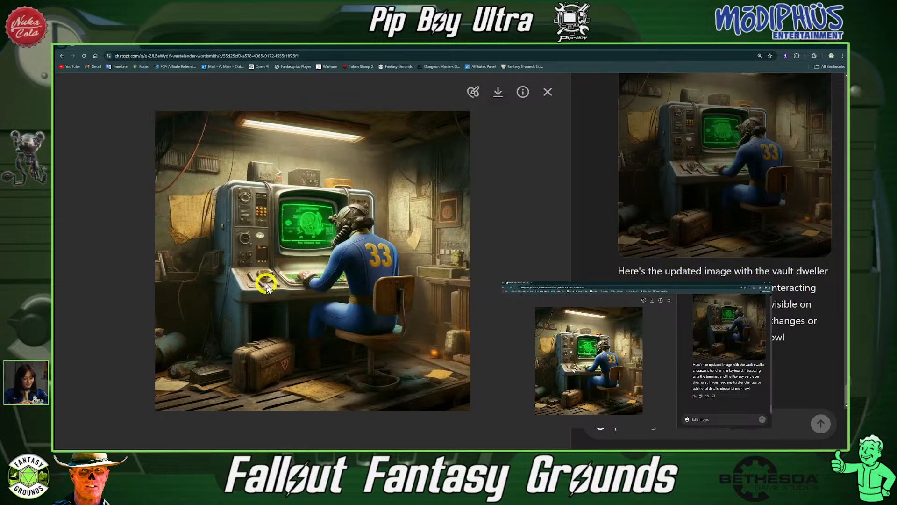
Mark the tools lying on the console's desk for editing and submit the request "Fix it".
key(ctrl+plus)
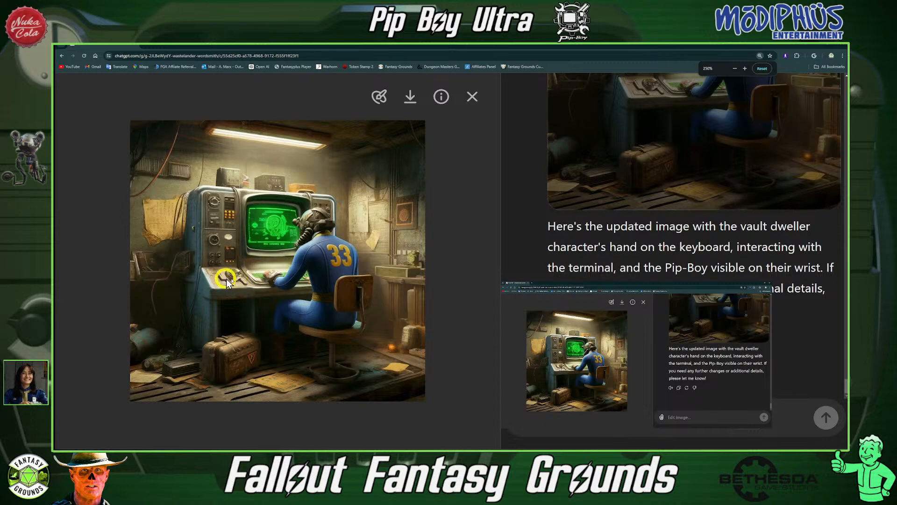
click(379, 98)
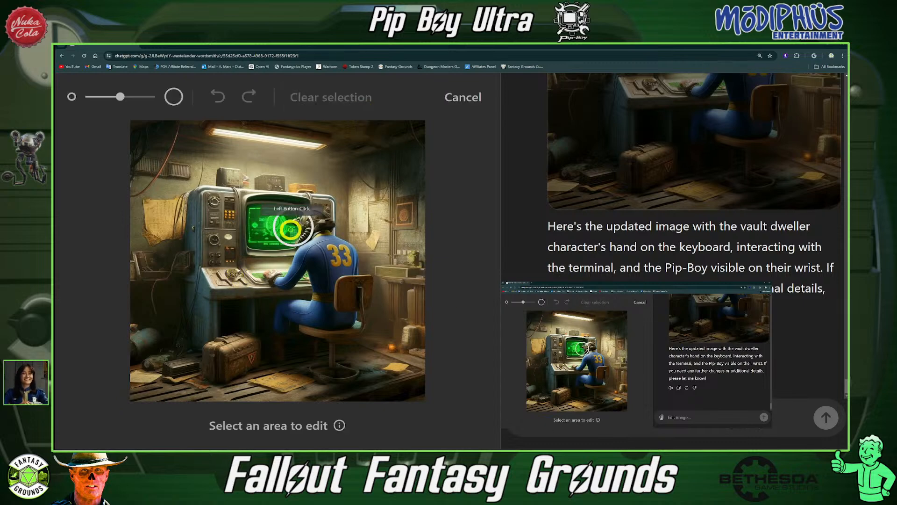
drag(230, 286, 236, 275)
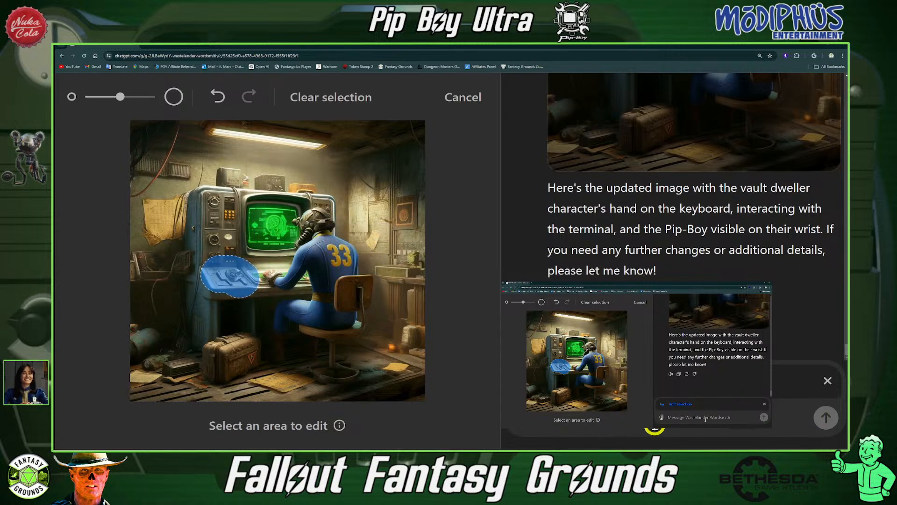
text(ix it)
click(827, 417)
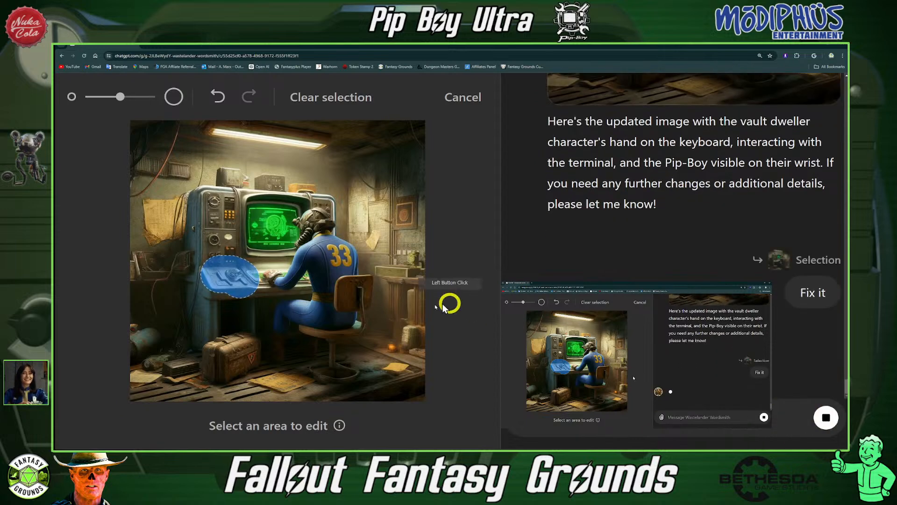
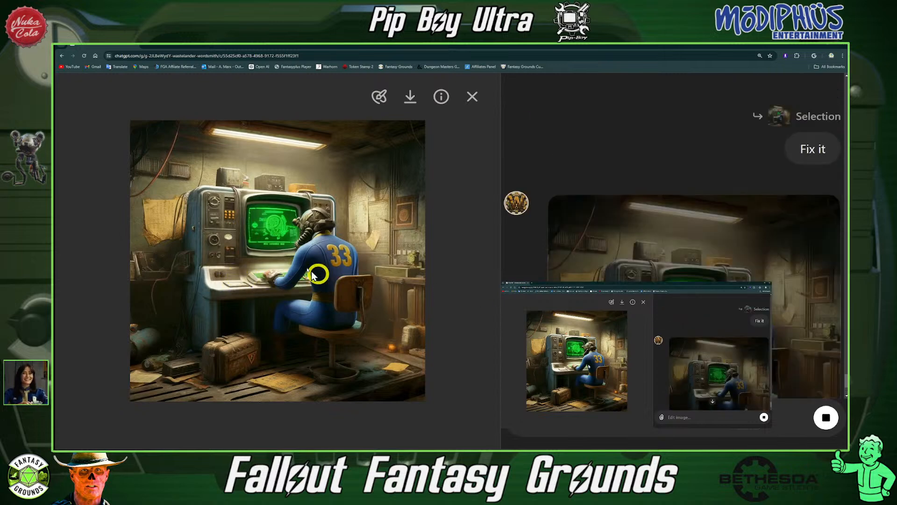
Download the corrected image and open the Downloads folder on New Volume (D:) in File Explorer.
click(412, 97)
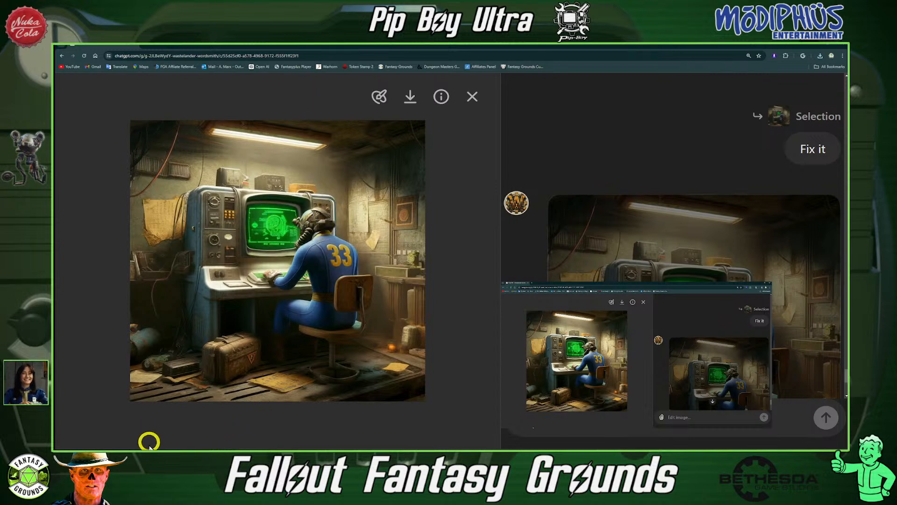
click(176, 449)
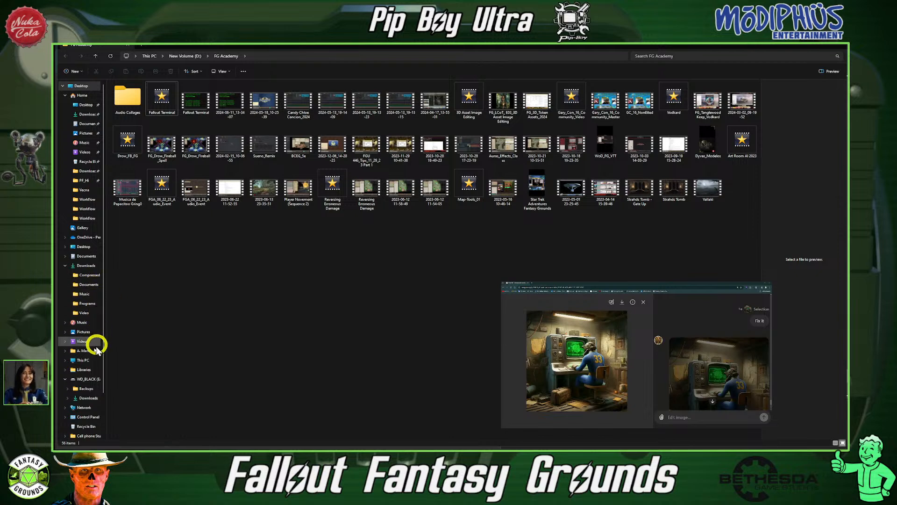
click(91, 361)
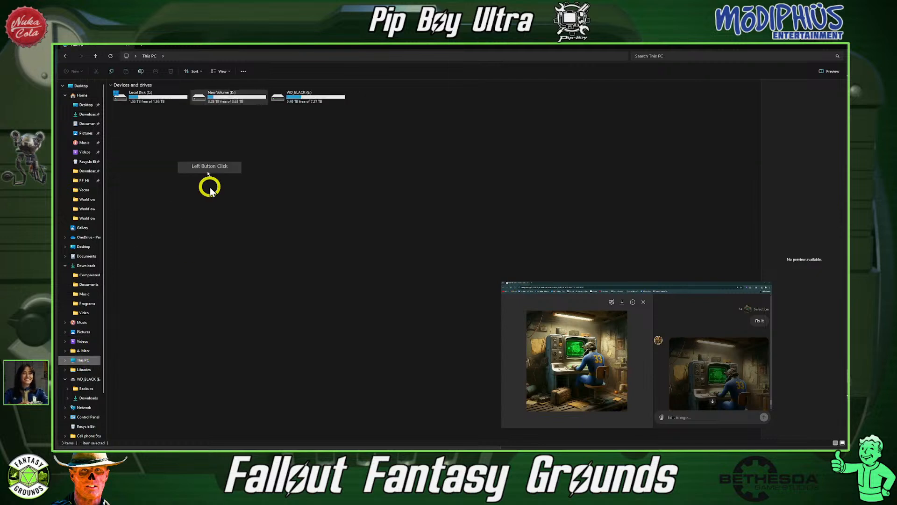
double_click(215, 102)
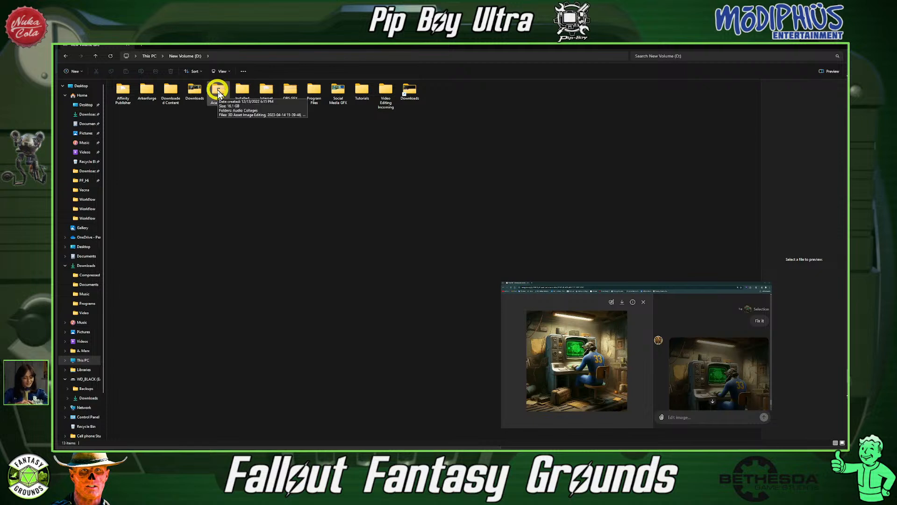
double_click(195, 94)
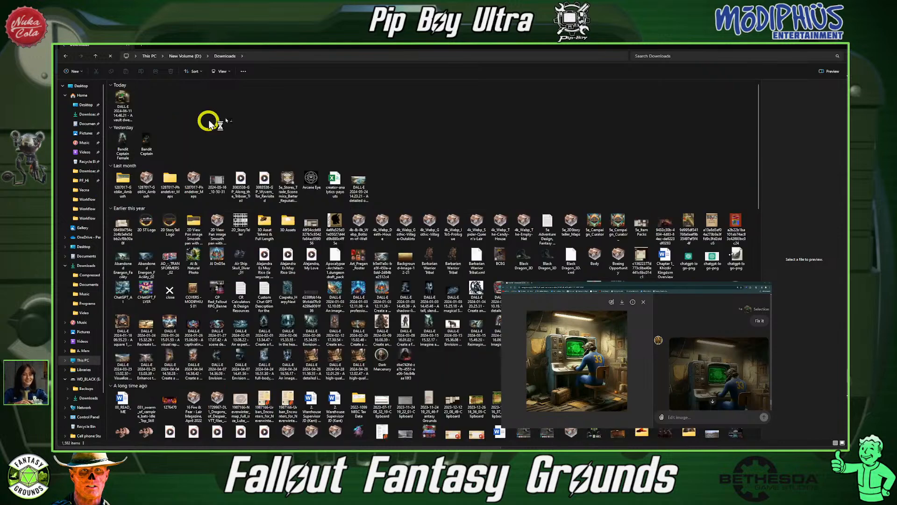
Copy the newly downloaded DALL-E vault dweller image file and leave the Downloads folder.
click(120, 99)
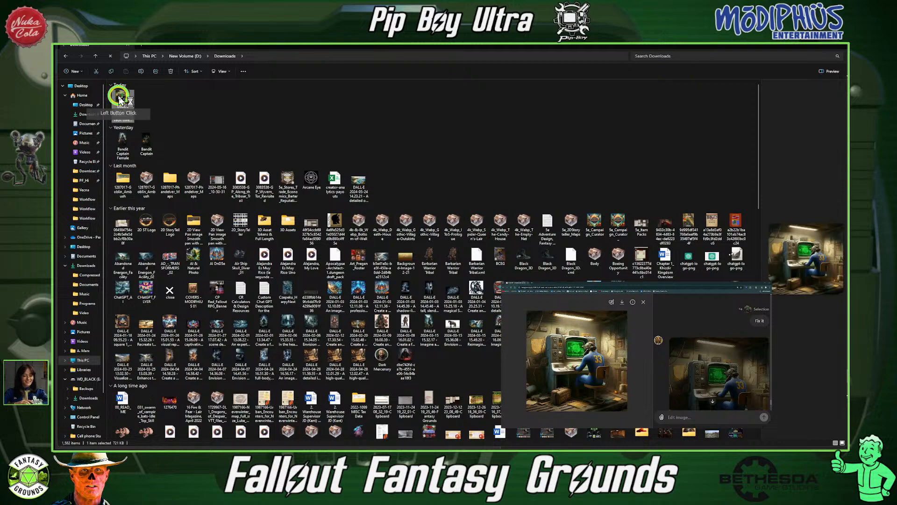
right_click(120, 98)
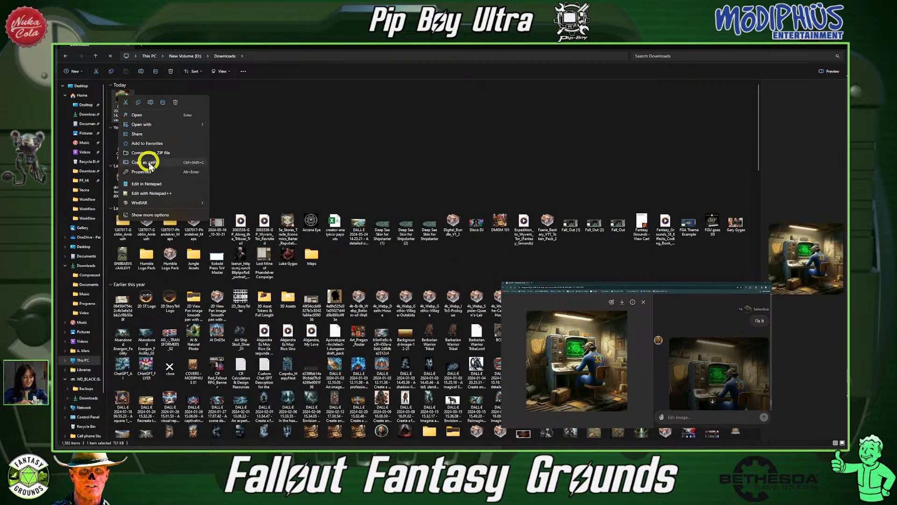
click(139, 101)
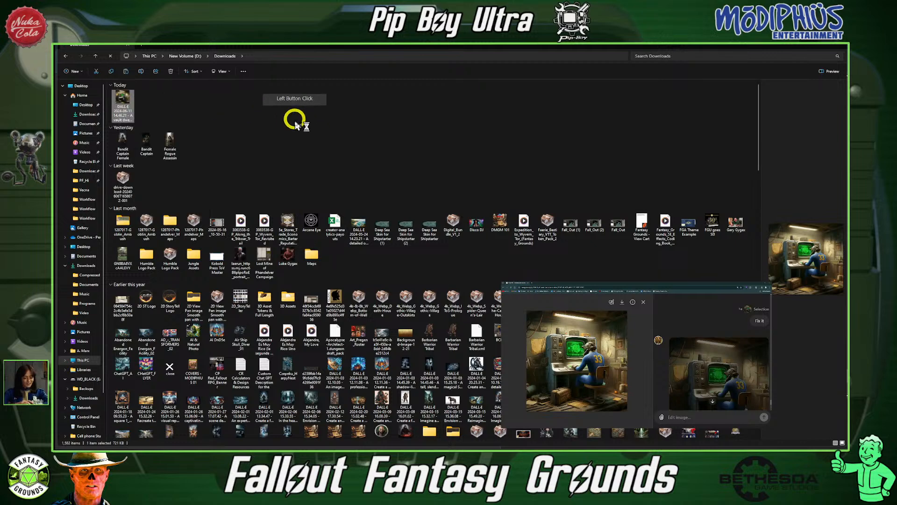
click(813, 47)
click(582, 135)
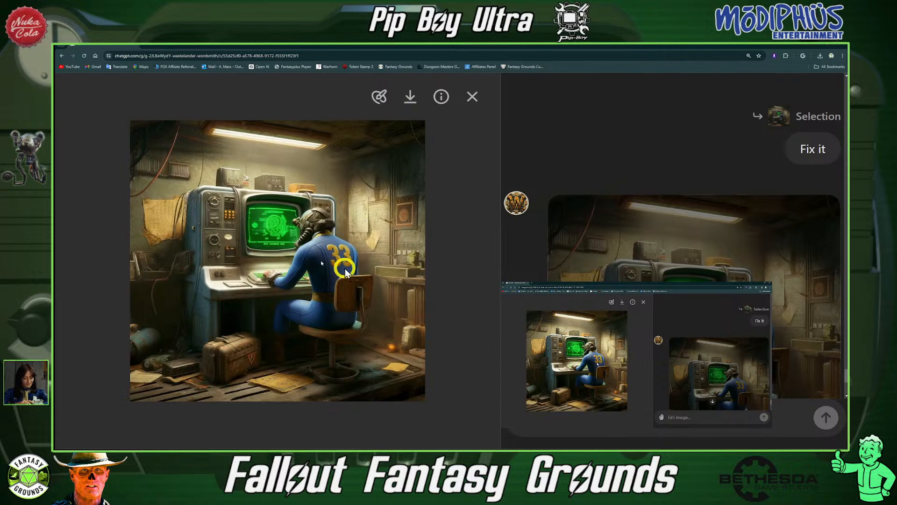
Switch to Fantasy Grounds, move the Fallout Terminal image aside and open the Fallout RPG campaign's images folder from Assets.
click(161, 456)
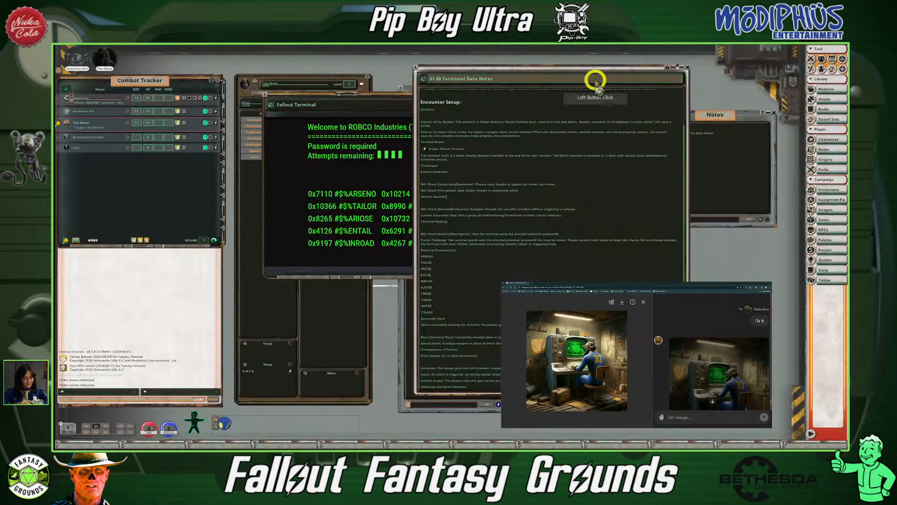
drag(323, 100, 278, 105)
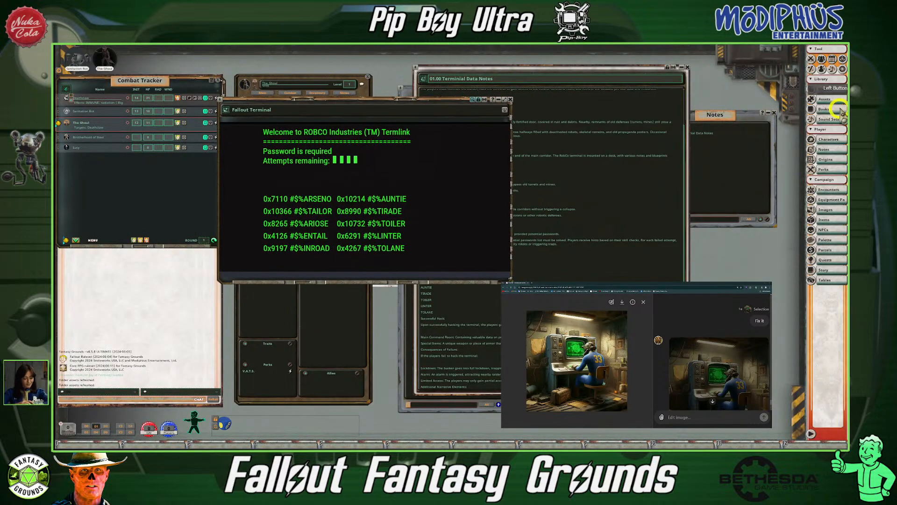
click(828, 99)
drag(645, 123, 474, 117)
click(557, 354)
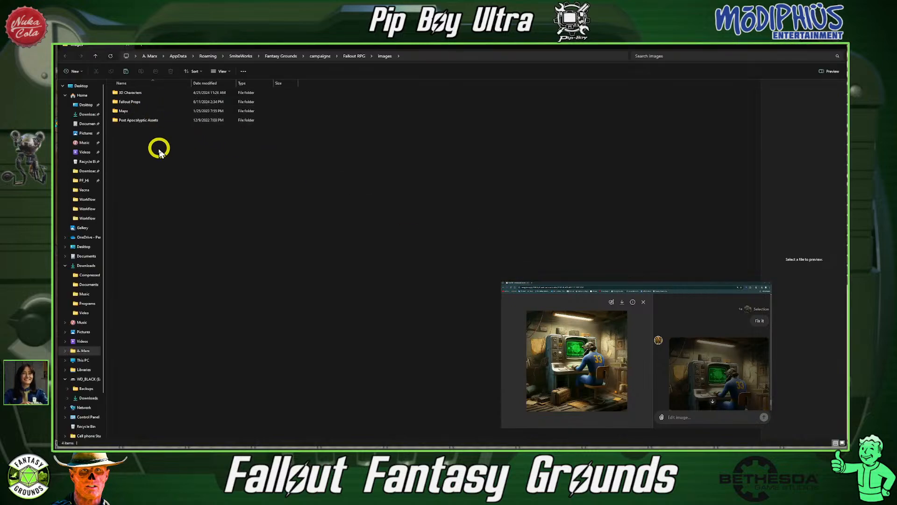
Create a folder named "Handouts" in the campaign's images folder and open it.
right_click(151, 137)
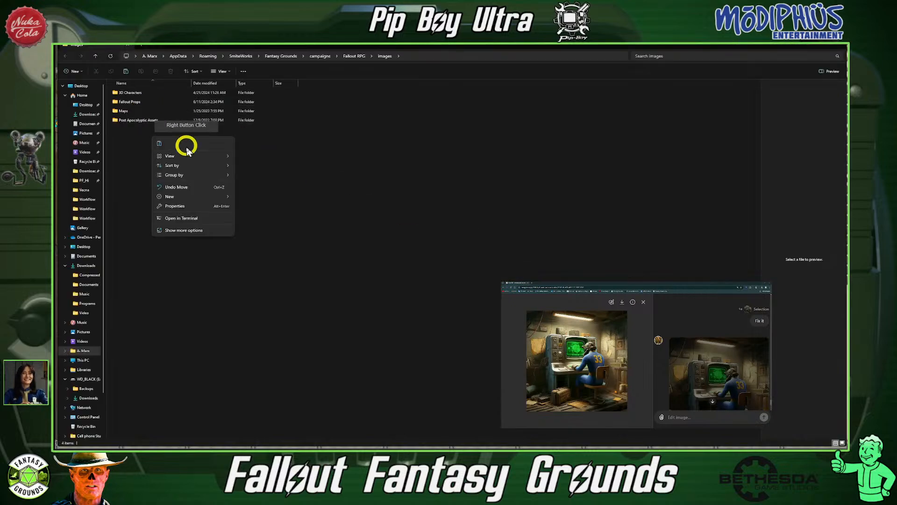
mouse_move(186, 160)
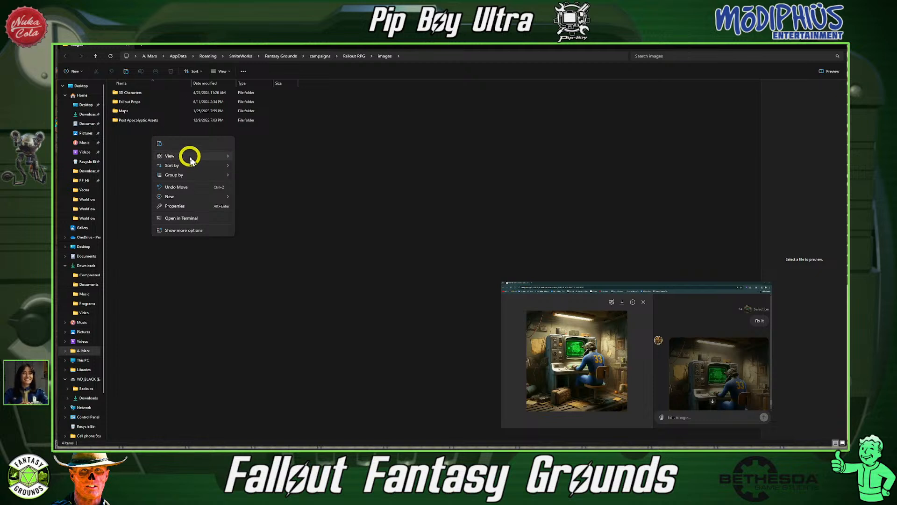
mouse_move(186, 196)
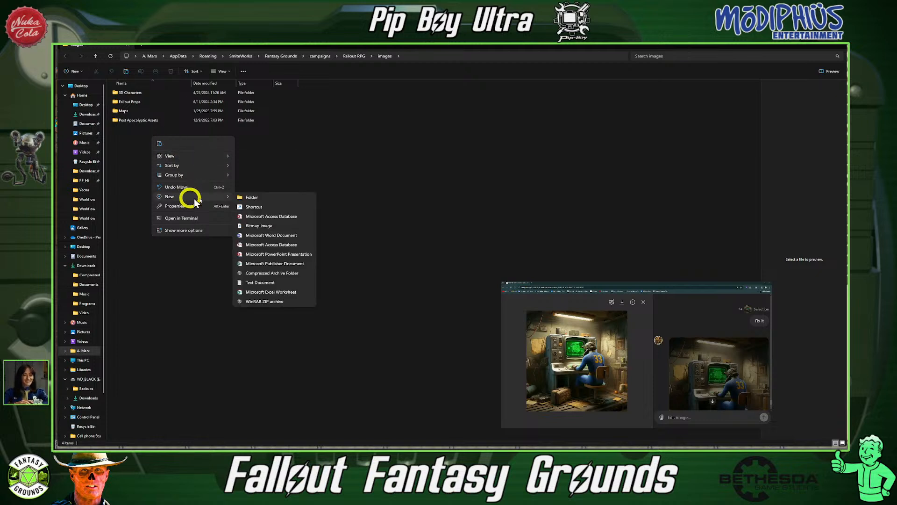
click(269, 200)
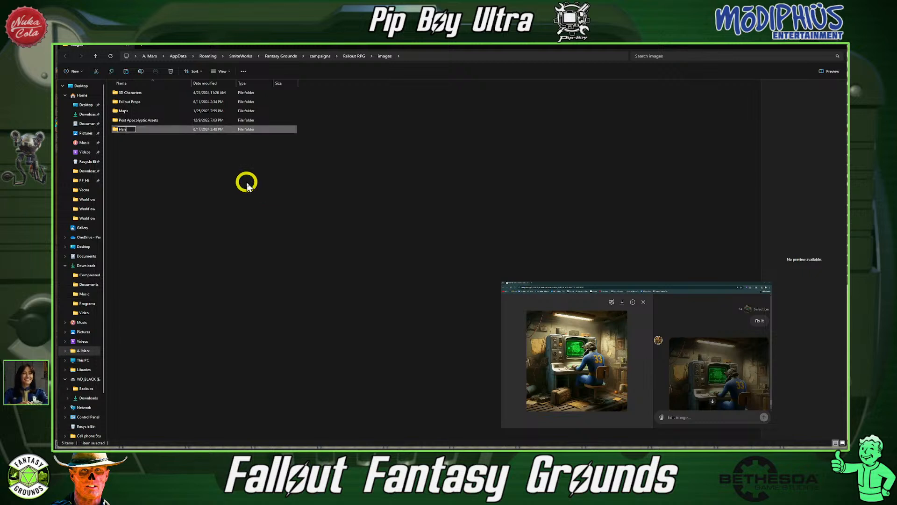
key(Return)
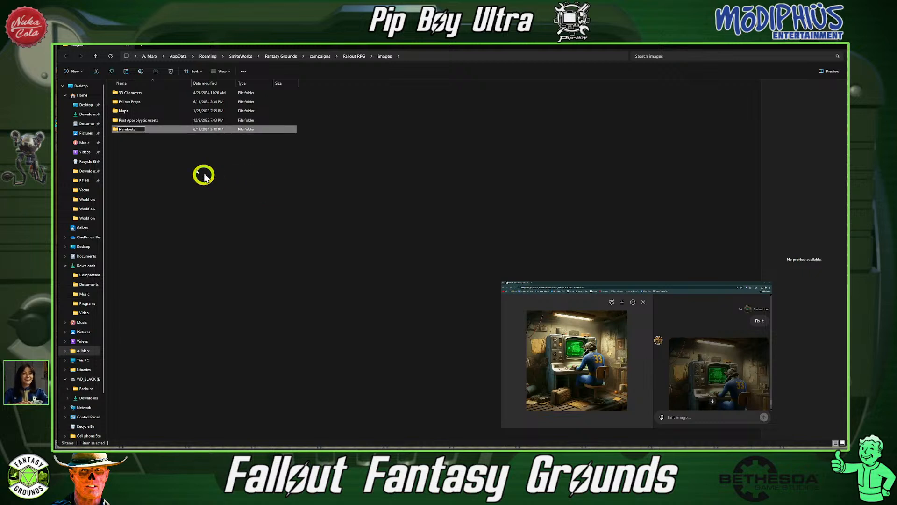
double_click(125, 130)
Paste the copied image into Handouts and rename it "Vault Dweller Terminal", preceded by a handout abbreviation and an underscore.
click(323, 169)
key(ctrl+v)
click(182, 93)
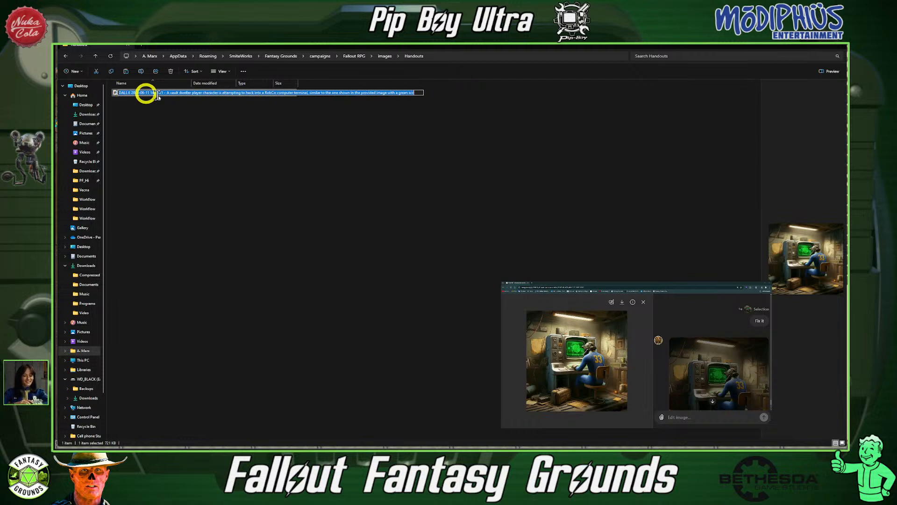
text(Vault Dweller Terminal)
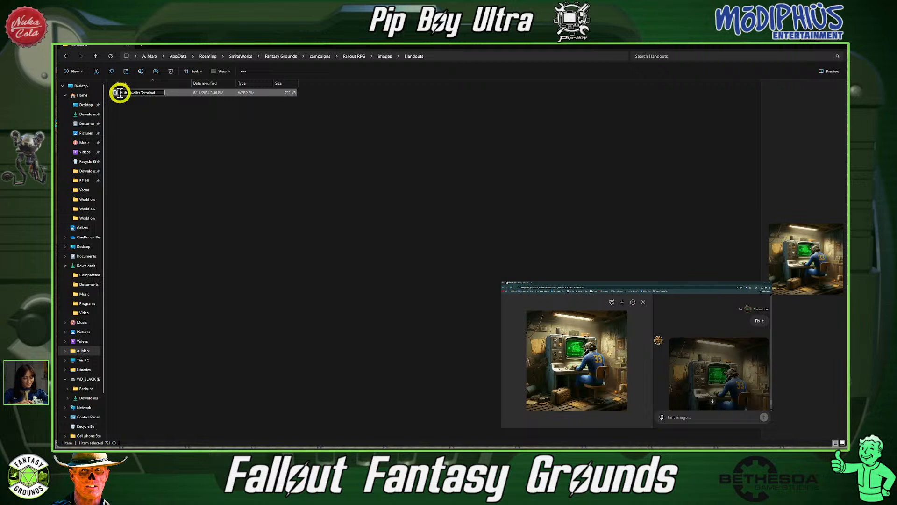
click(163, 105)
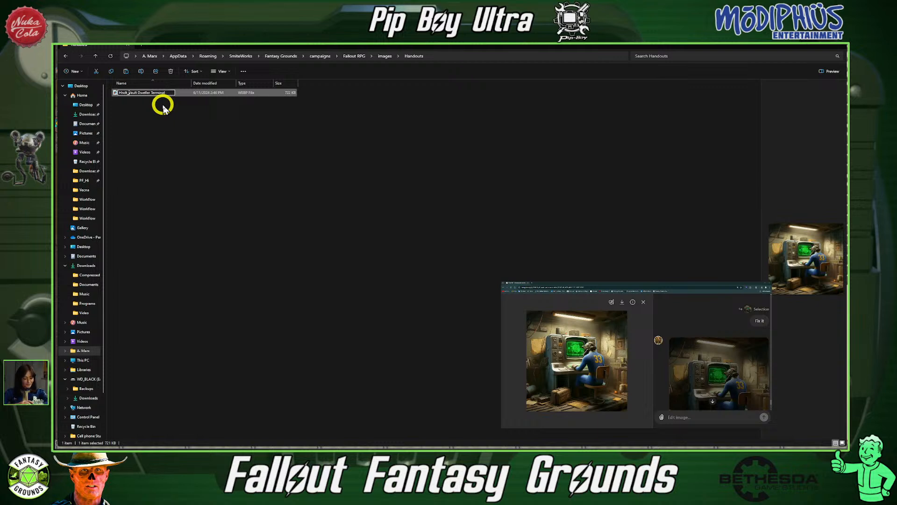
click(150, 104)
click(485, 248)
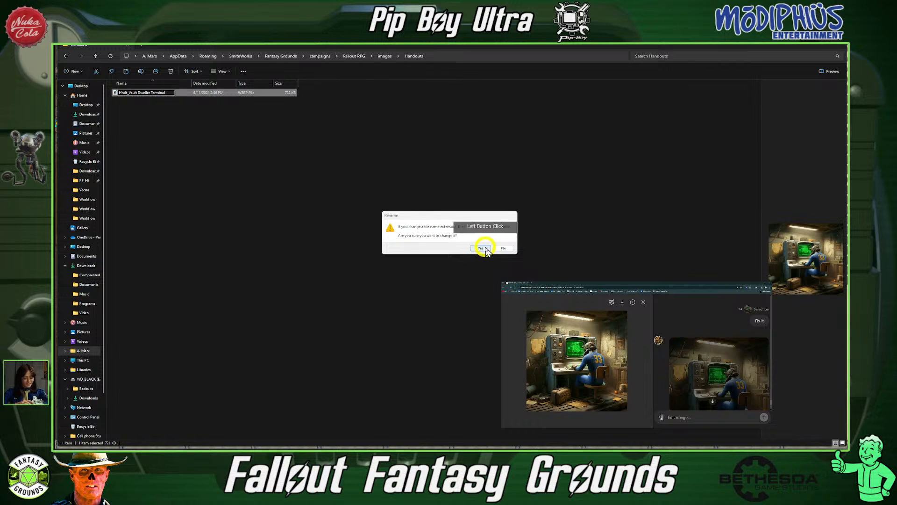
click(166, 93)
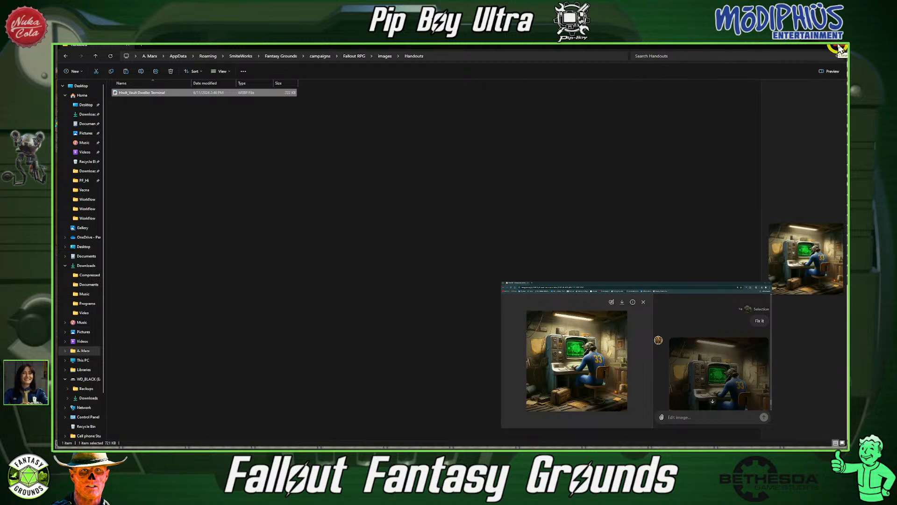
Return to Fantasy Grounds, open the Handouts folder in the campaign's image assets and preview the vault dweller image.
click(840, 49)
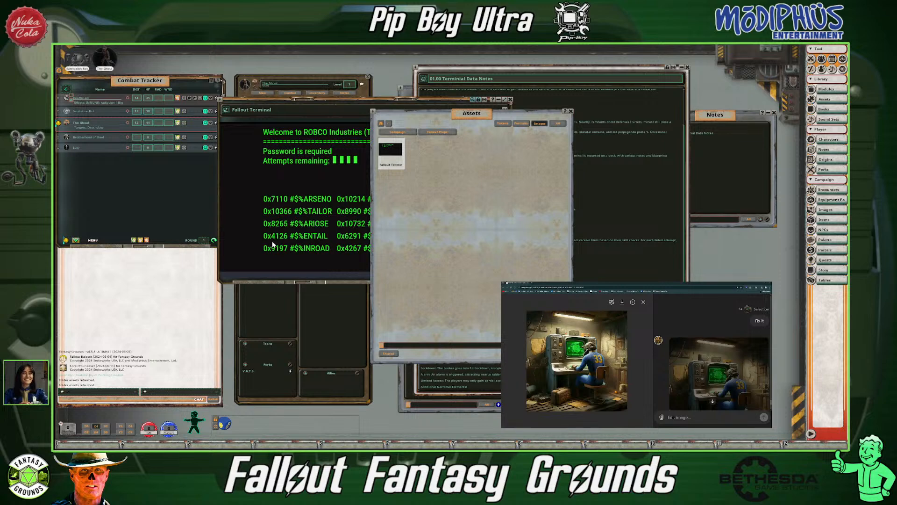
click(397, 132)
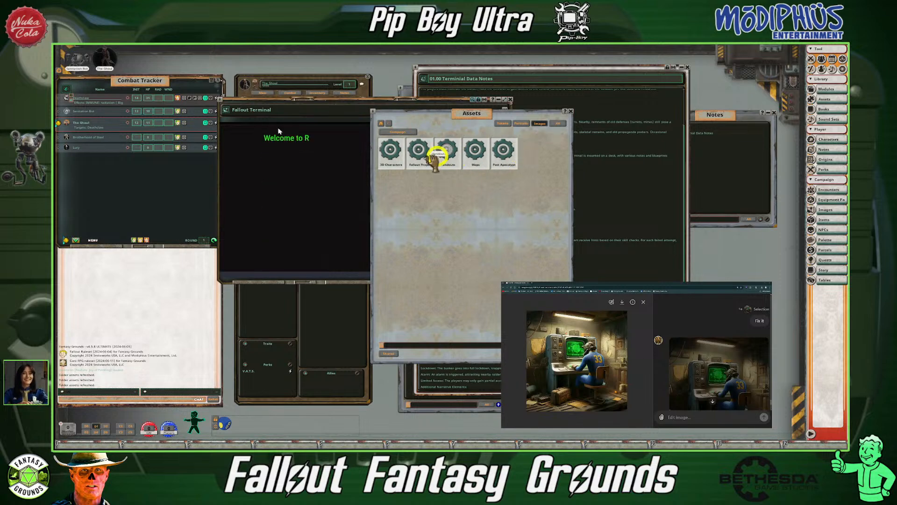
click(442, 156)
click(390, 150)
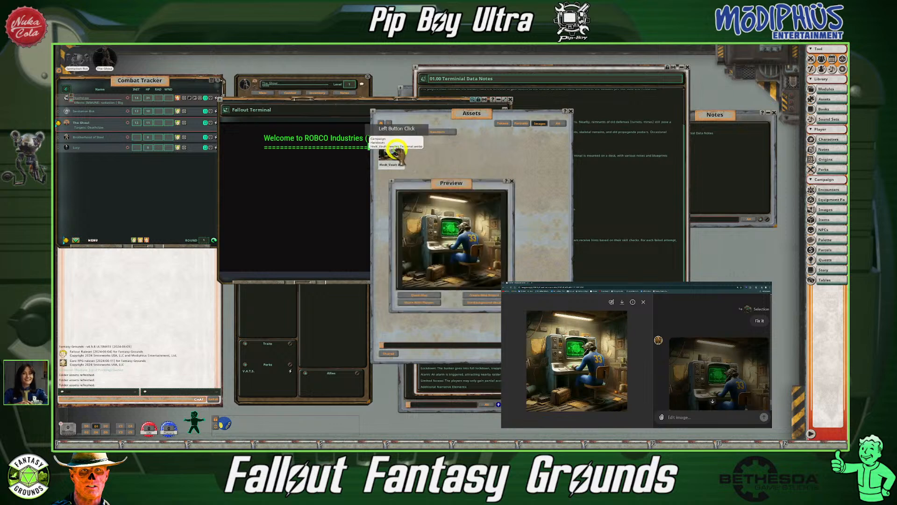
drag(458, 187, 367, 169)
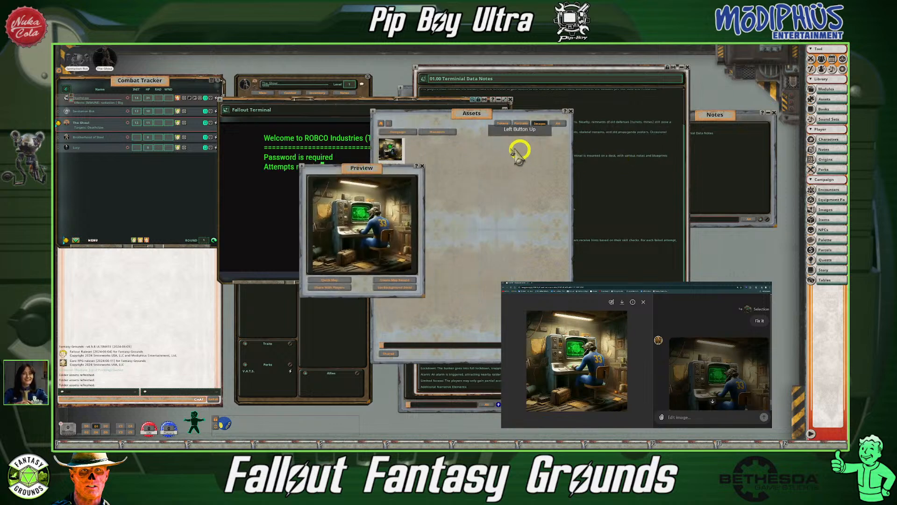
drag(466, 114, 622, 182)
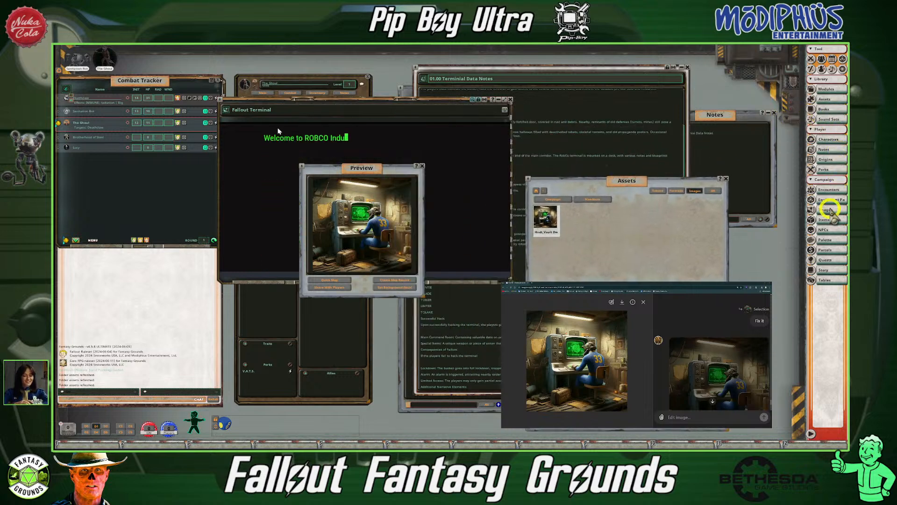
Open the campaign's Images list, close the preview and add the vault dweller asset to the Props group.
click(826, 210)
drag(355, 167, 273, 129)
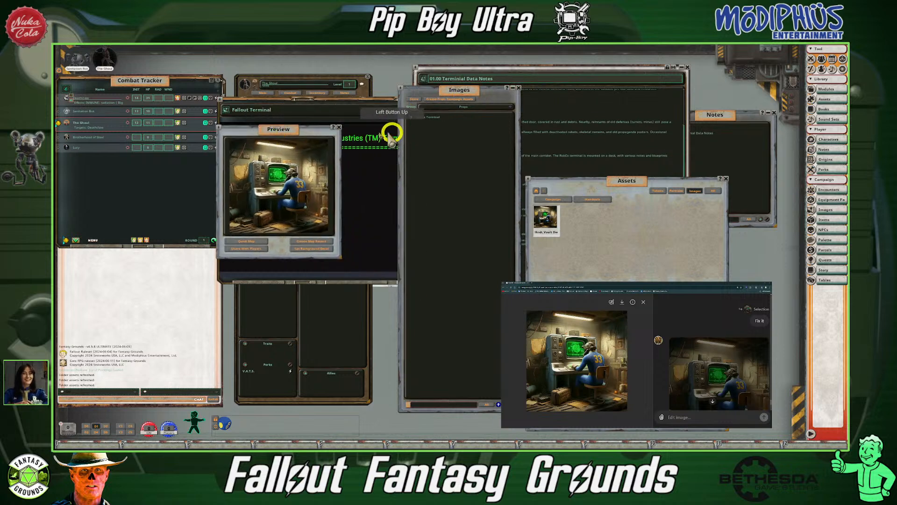
click(339, 127)
drag(542, 221, 429, 147)
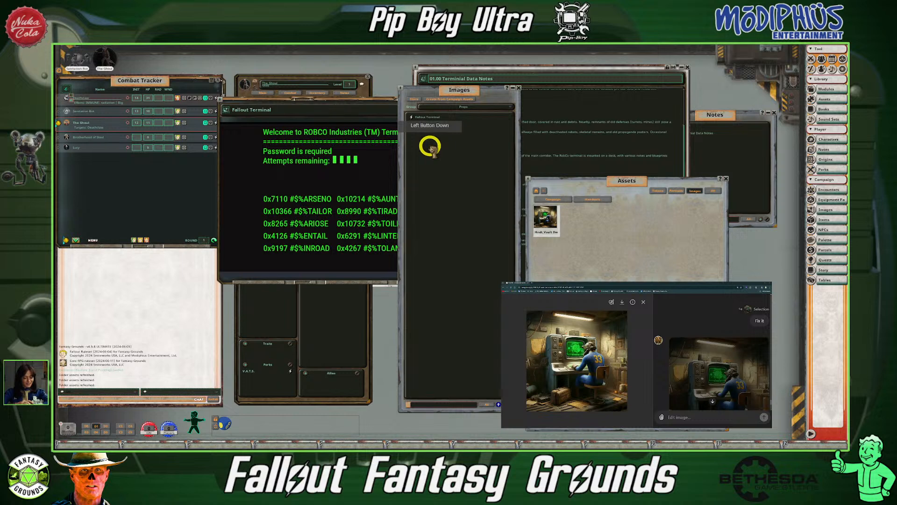
Enlarge the vault dweller image window and zoom in until the artwork fills most of its height.
drag(459, 174, 297, 114)
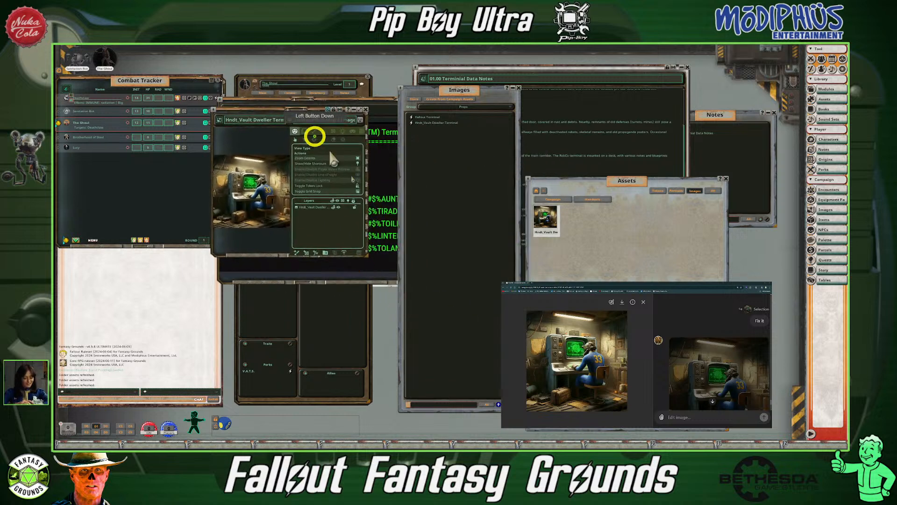
drag(367, 255, 620, 391)
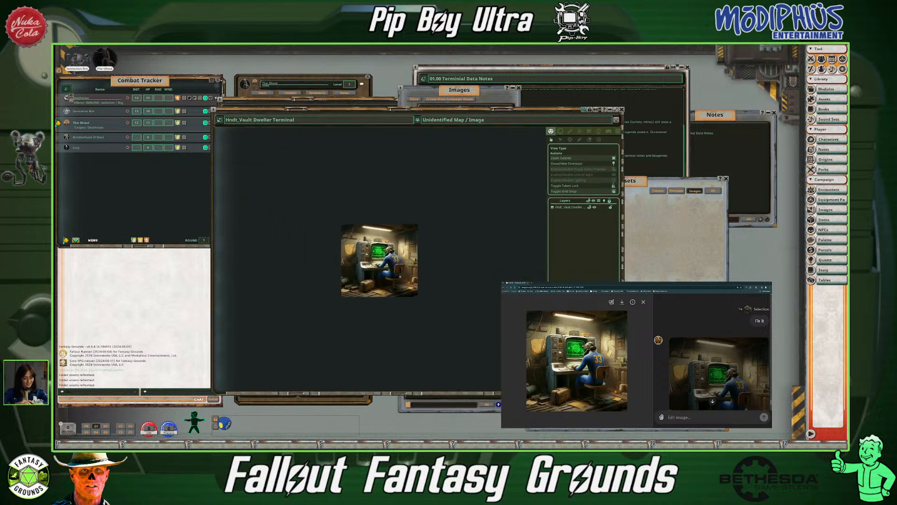
scroll(367, 279, up, 2)
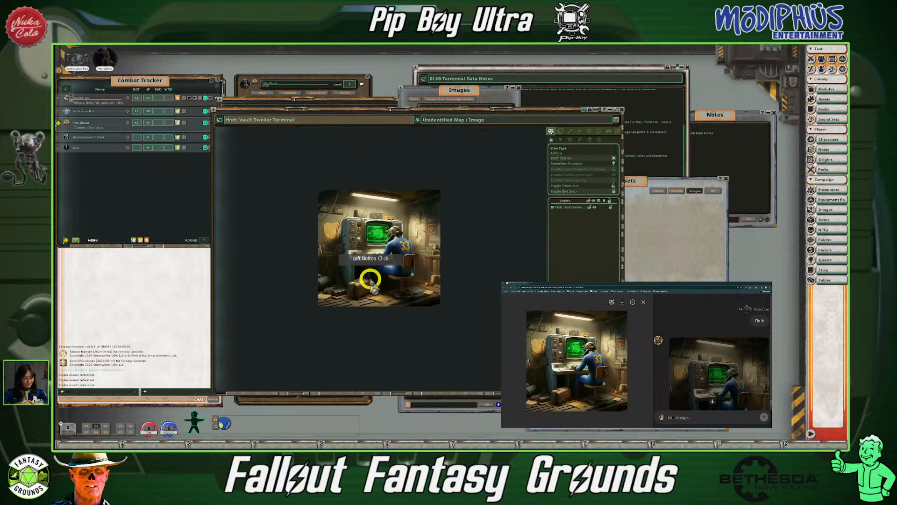
scroll(370, 278, up, 5)
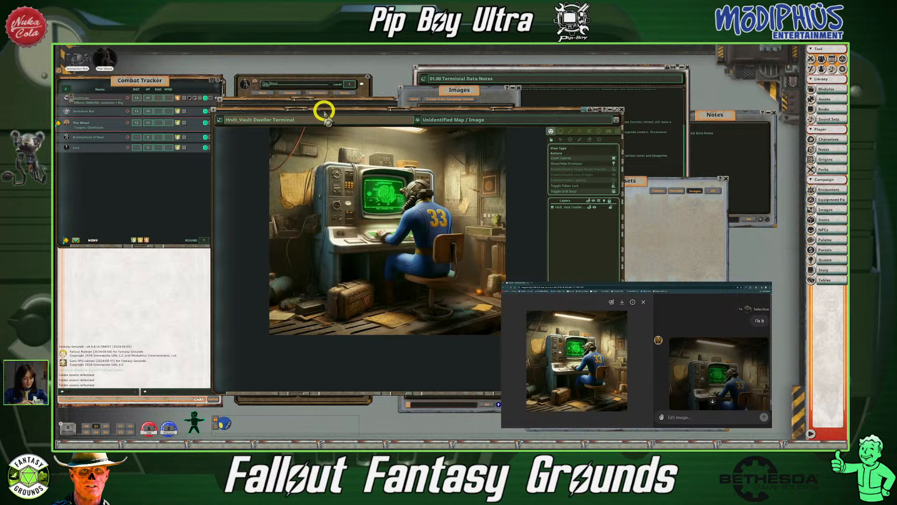
Arrange both image windows side by side and pin the Fallout Terminal link onto the computer monitor in the artwork.
drag(324, 111, 457, 142)
drag(294, 98, 160, 122)
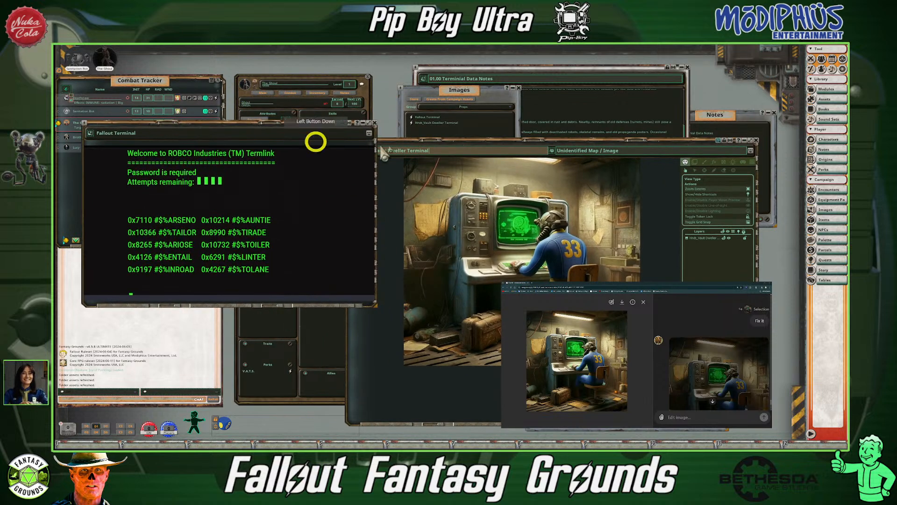
click(120, 142)
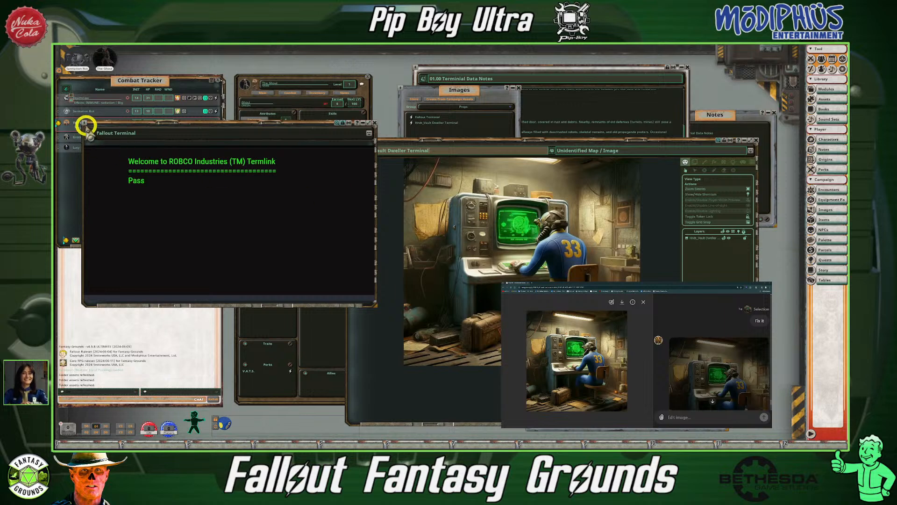
click(505, 214)
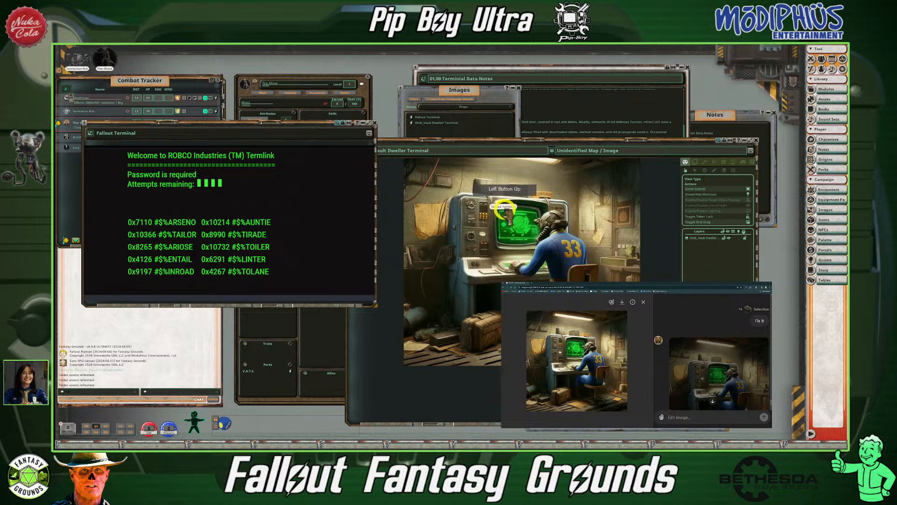
Close the Fallout Terminal image and test the monitor's pin by opening the linked terminal and closing it again.
click(375, 123)
drag(495, 150, 403, 114)
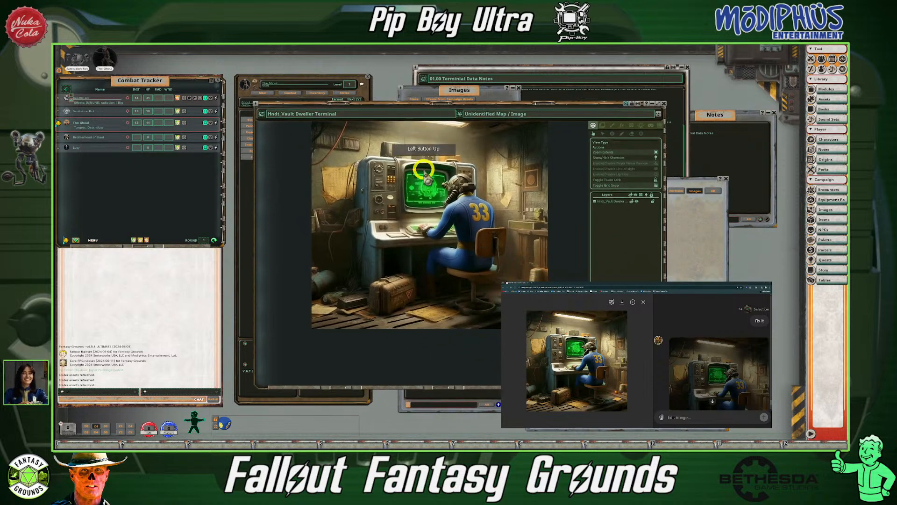
double_click(412, 172)
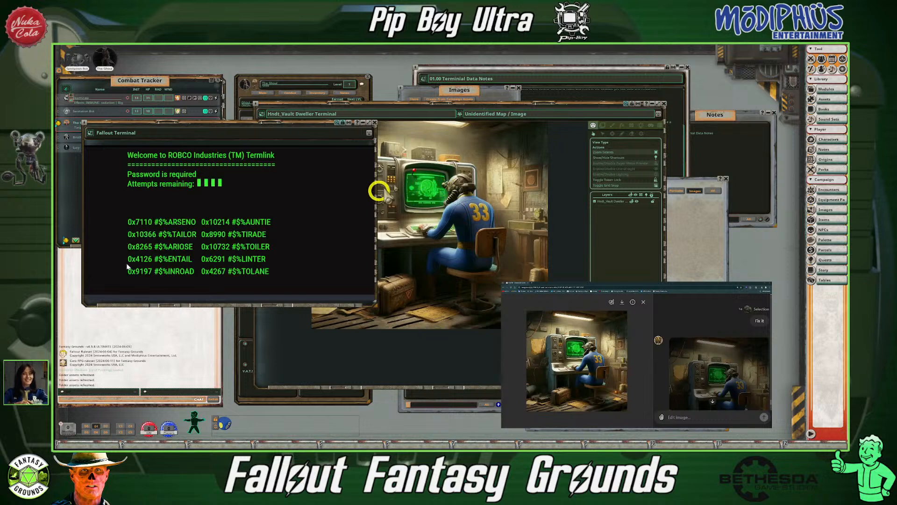
click(374, 123)
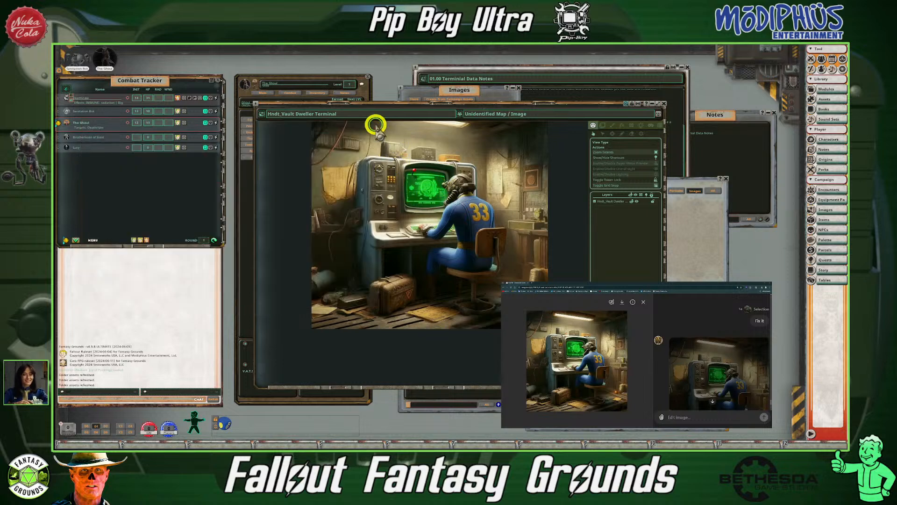
Rename the handout image "Handt_Vault Dweller Terminal", reposition the windows and hide the image's tool sidebar.
click(273, 116)
text(a)
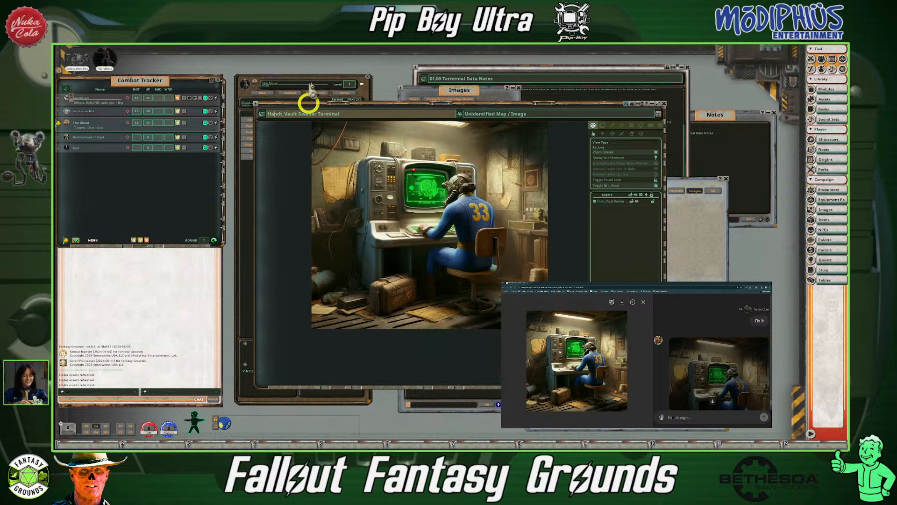
drag(402, 105, 194, 83)
drag(458, 90, 566, 89)
drag(351, 78, 363, 124)
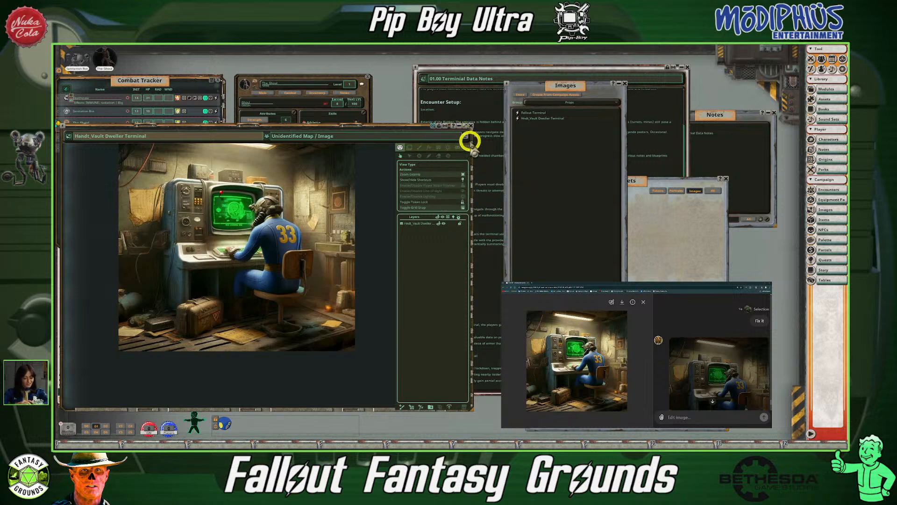
click(440, 125)
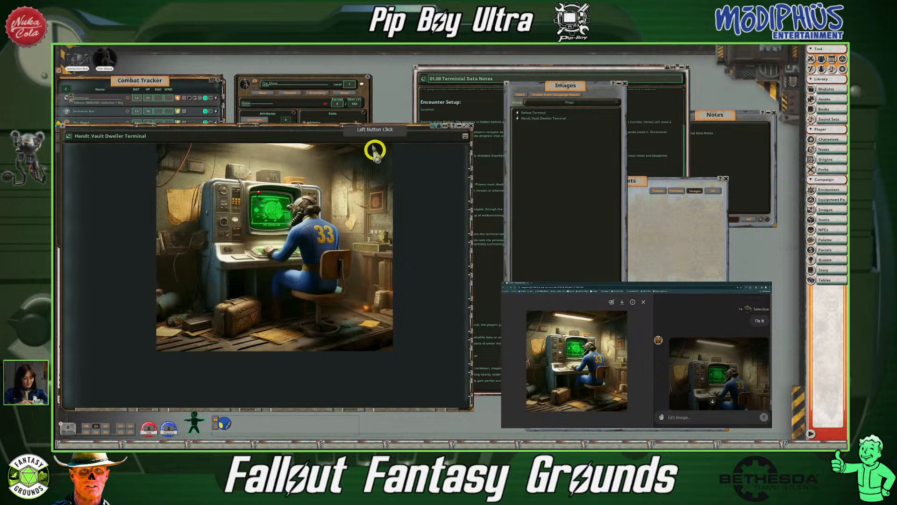
Close Assets, arrange the Notes and Images lists beside the handout and narrow the handout window.
drag(365, 128, 490, 125)
click(652, 231)
drag(637, 229, 626, 204)
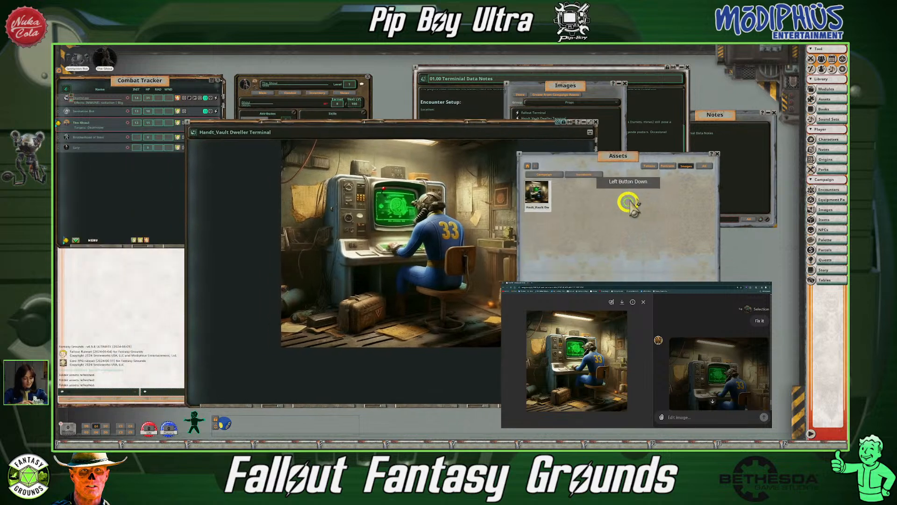
click(716, 154)
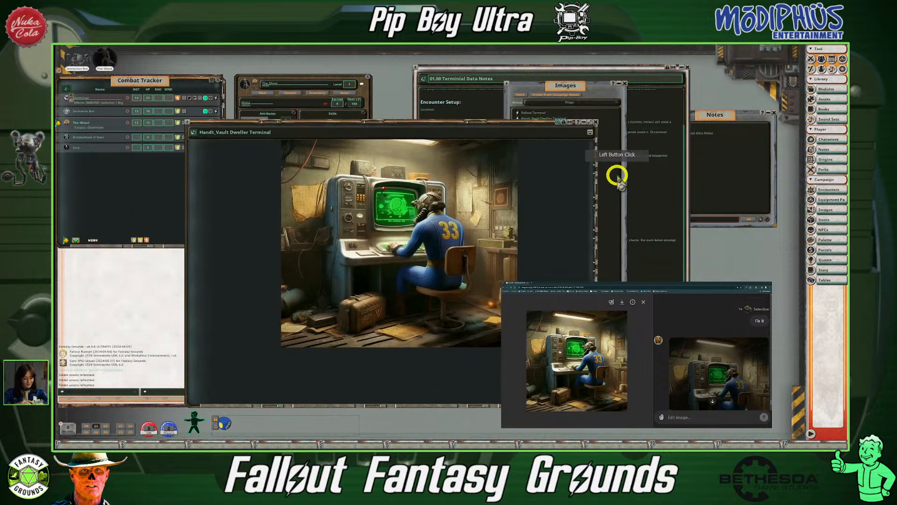
drag(748, 119, 149, 196)
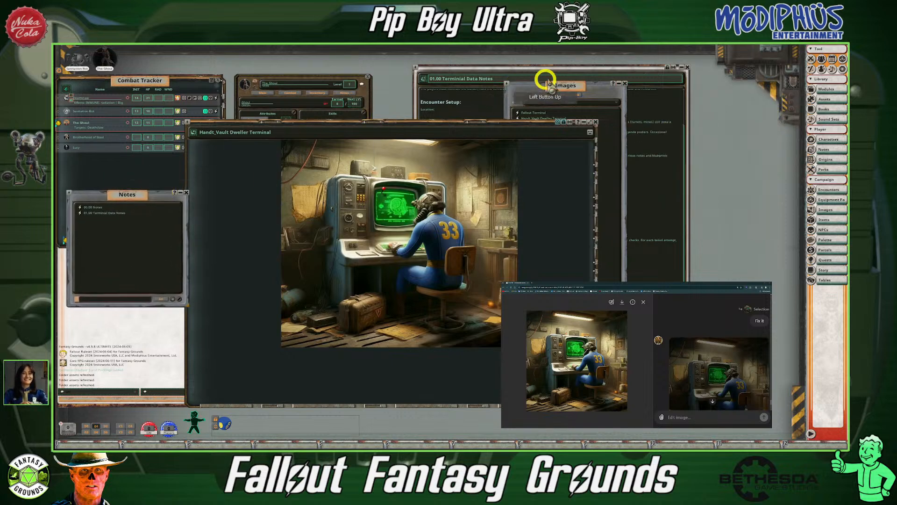
drag(577, 89, 742, 52)
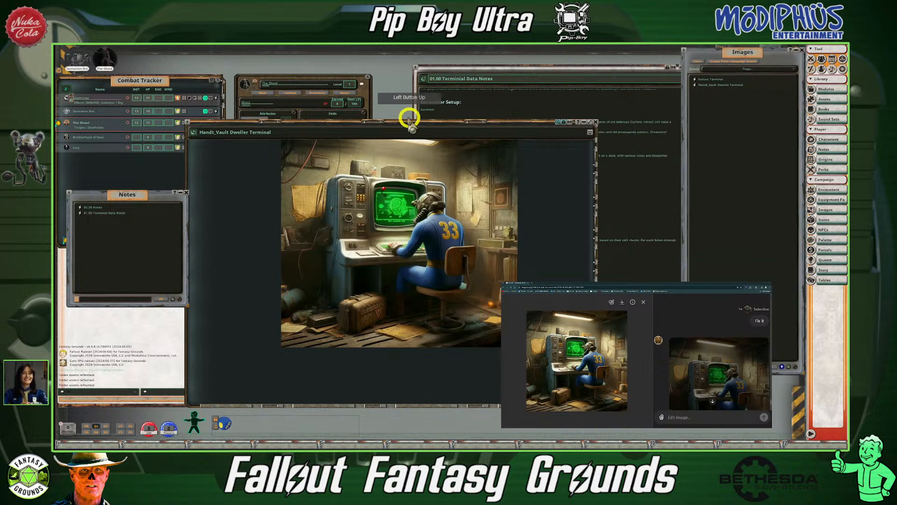
drag(341, 129, 465, 140)
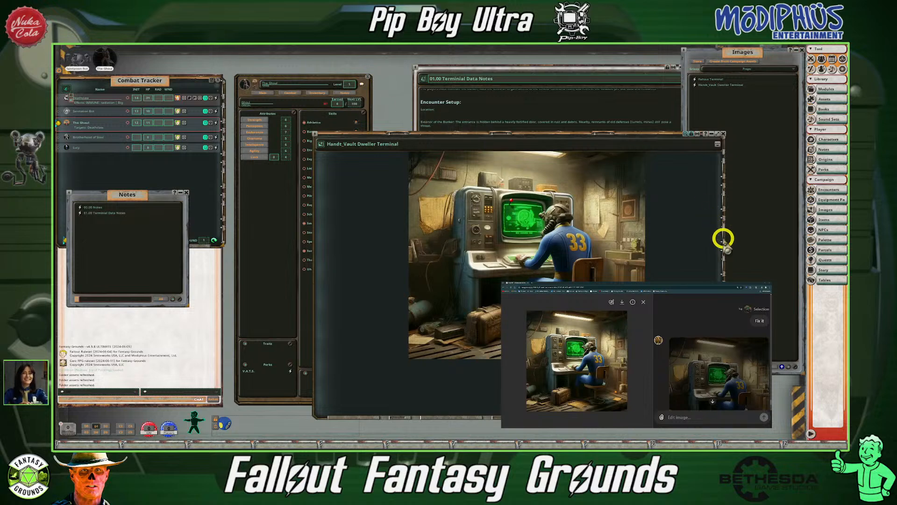
drag(726, 238, 613, 237)
drag(432, 140, 514, 76)
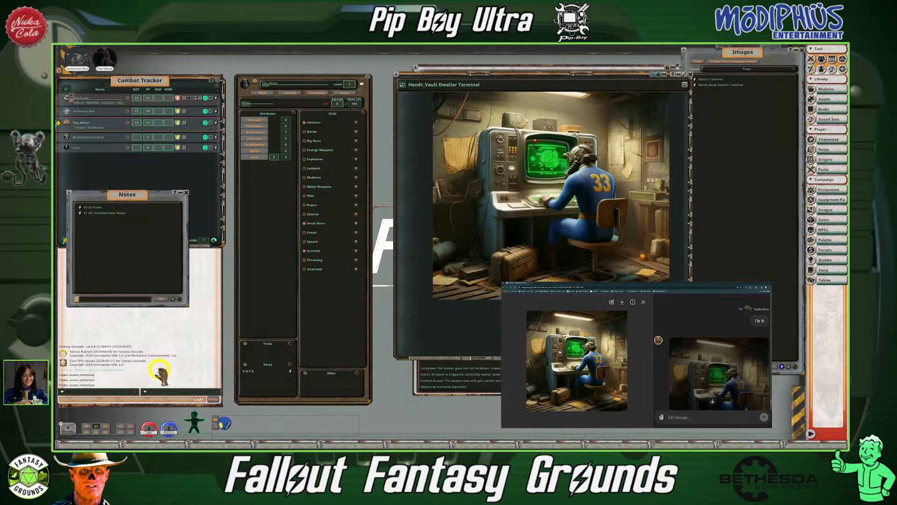
Capture screenshots of the whole tabletop before and after opening the Fallout Terminal from the handout's pin.
key(super+shift+s)
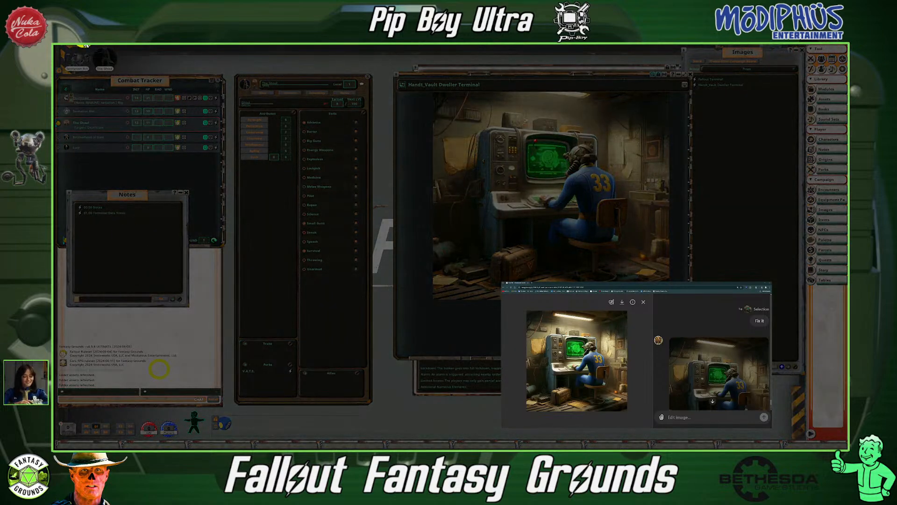
drag(55, 46, 847, 445)
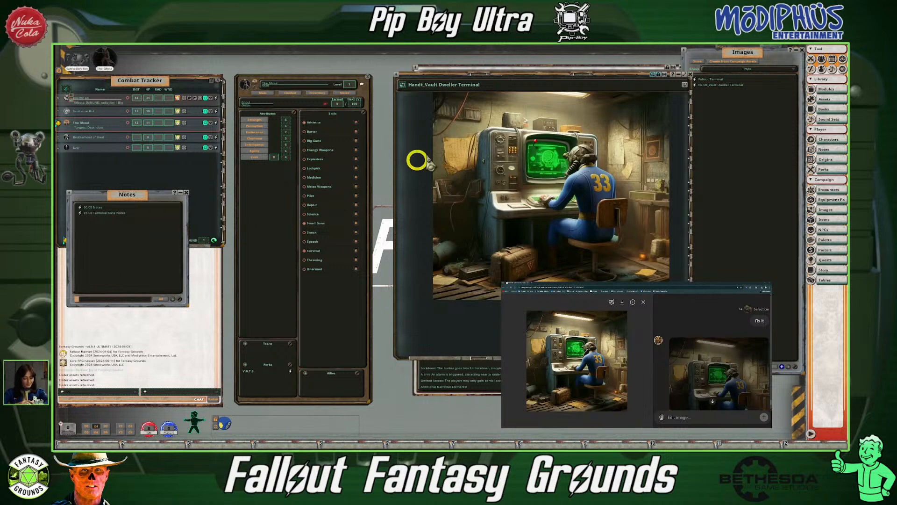
click(536, 142)
drag(293, 132, 306, 196)
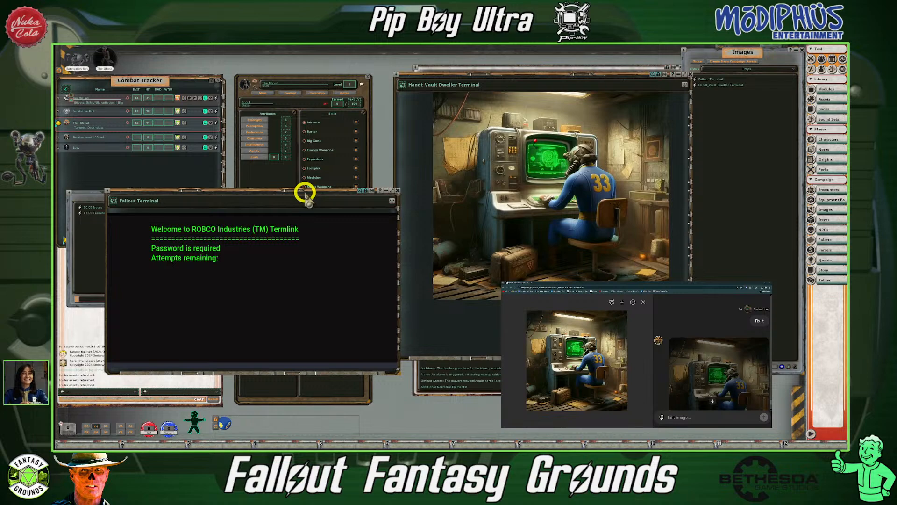
key(super+shift+s)
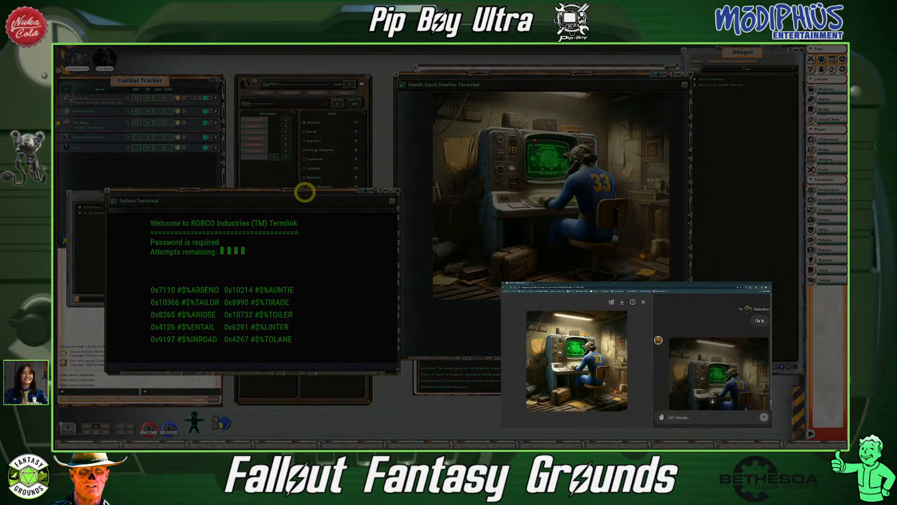
drag(55, 46, 844, 437)
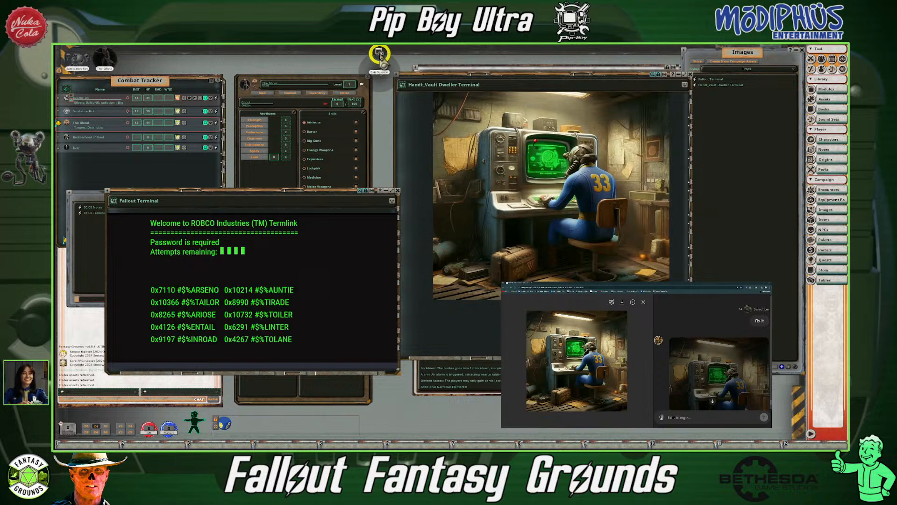
Close the Fallout Terminal image and leave the campaign to return to the Fantasy Grounds launcher.
click(110, 442)
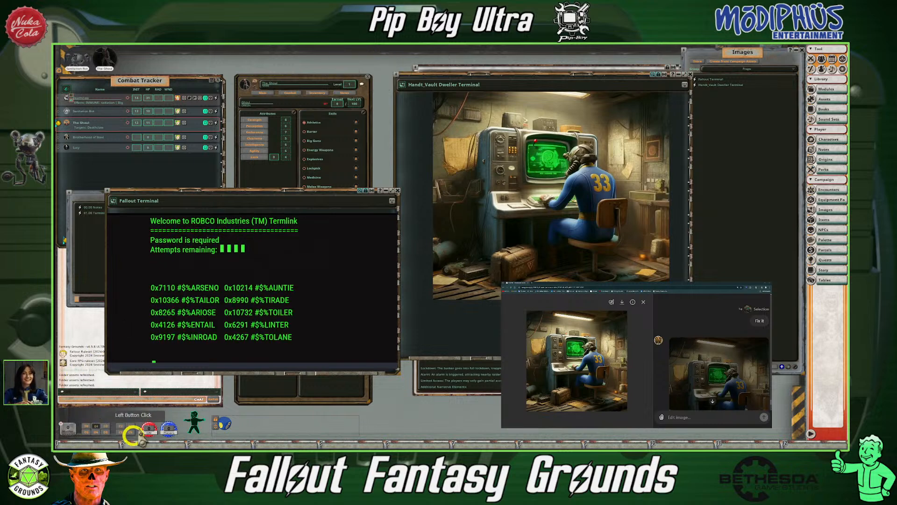
click(398, 190)
click(287, 64)
right_click(268, 72)
click(268, 55)
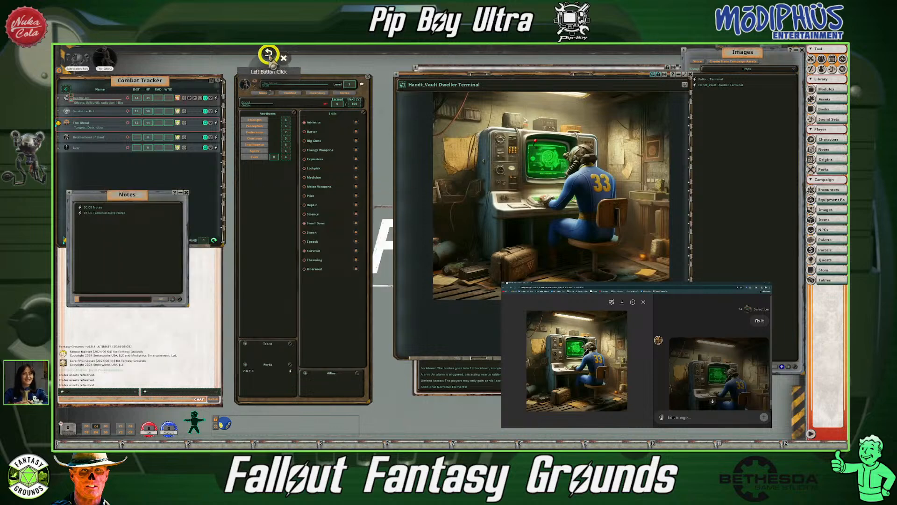
click(269, 55)
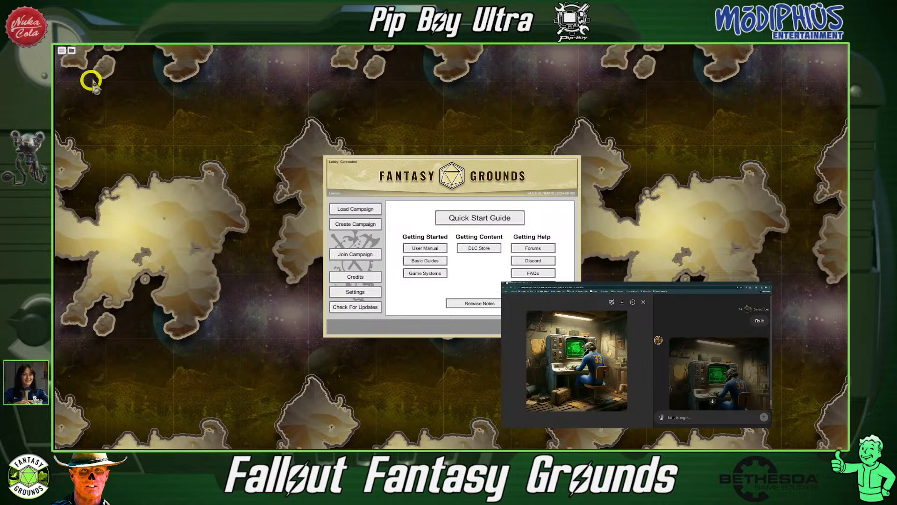
Open the Fantasy Grounds data folder, examine the newest screenshot and the programs offered for opening it, and close the folder.
click(72, 51)
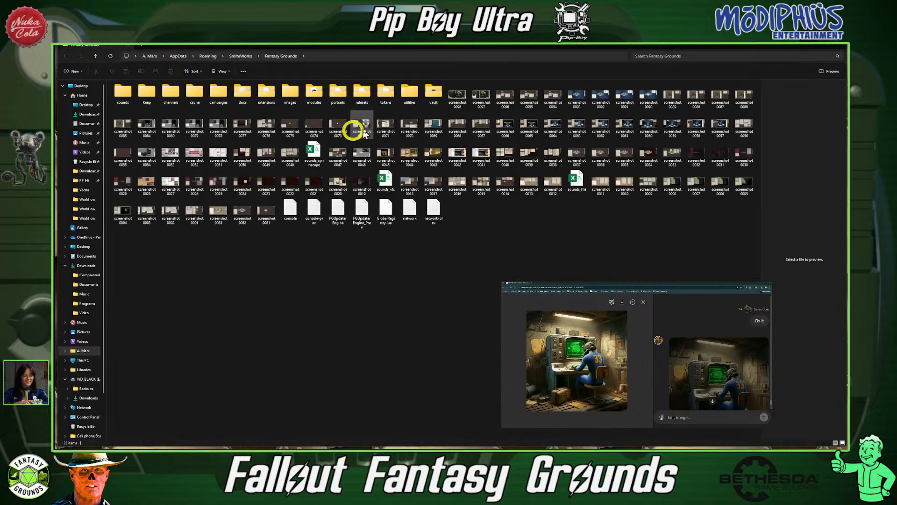
double_click(458, 95)
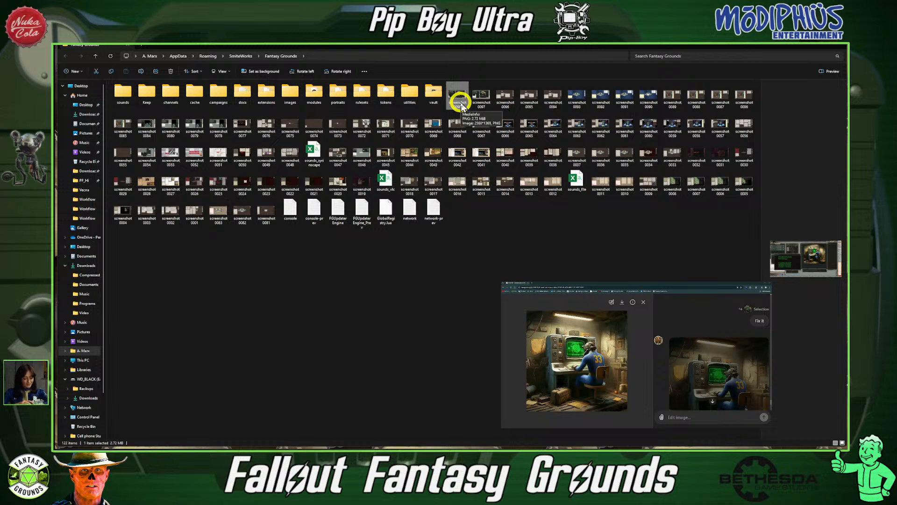
right_click(459, 101)
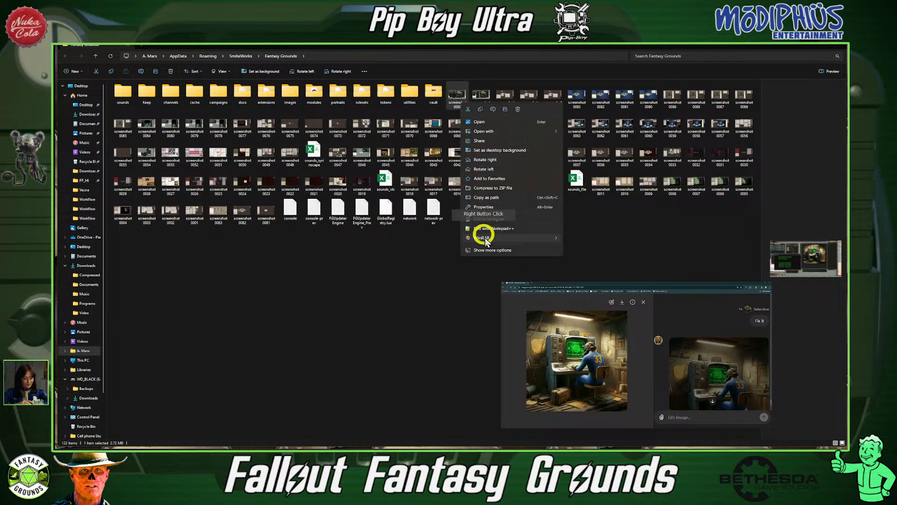
mouse_move(496, 130)
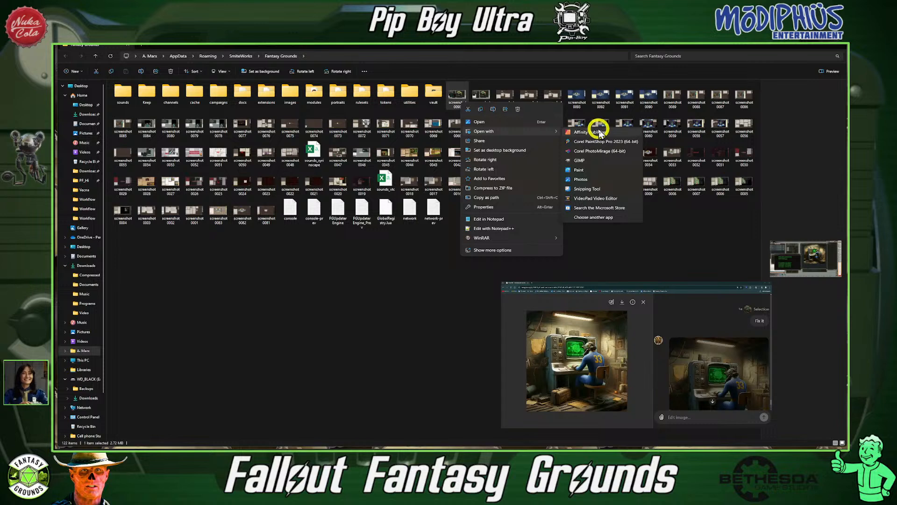
click(306, 250)
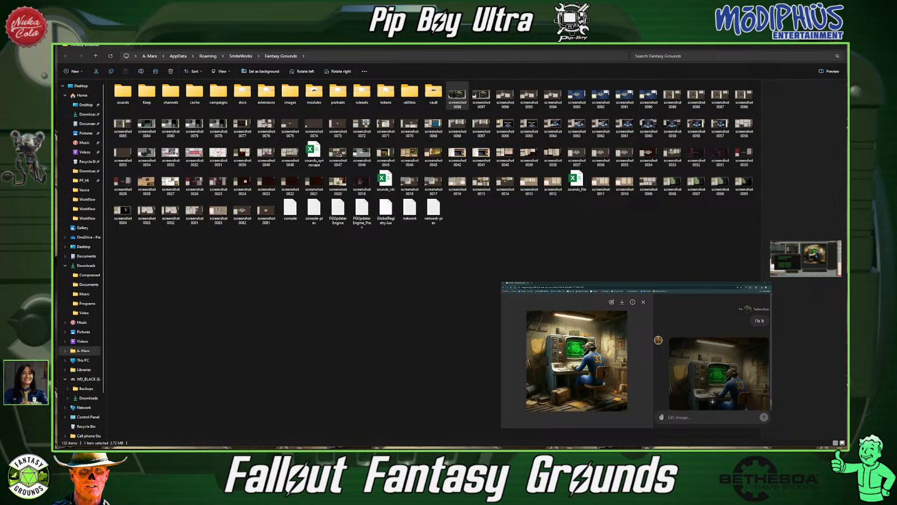
click(128, 45)
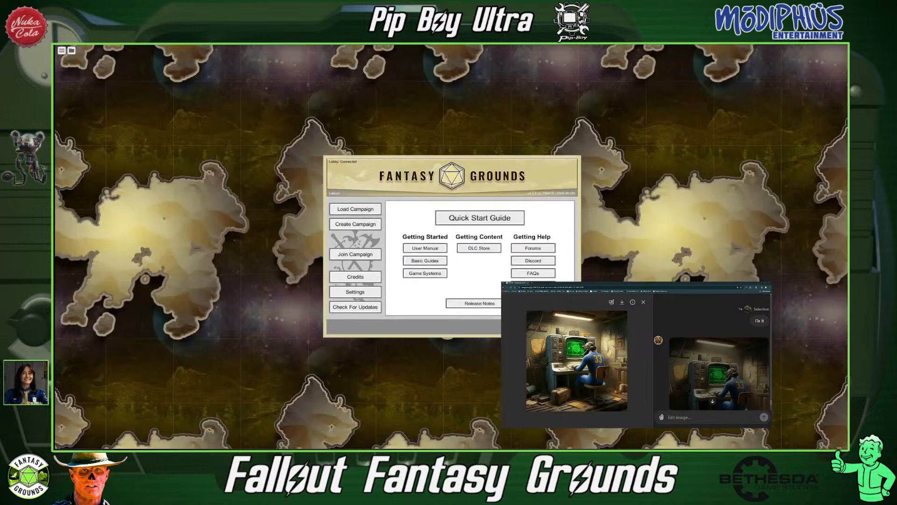